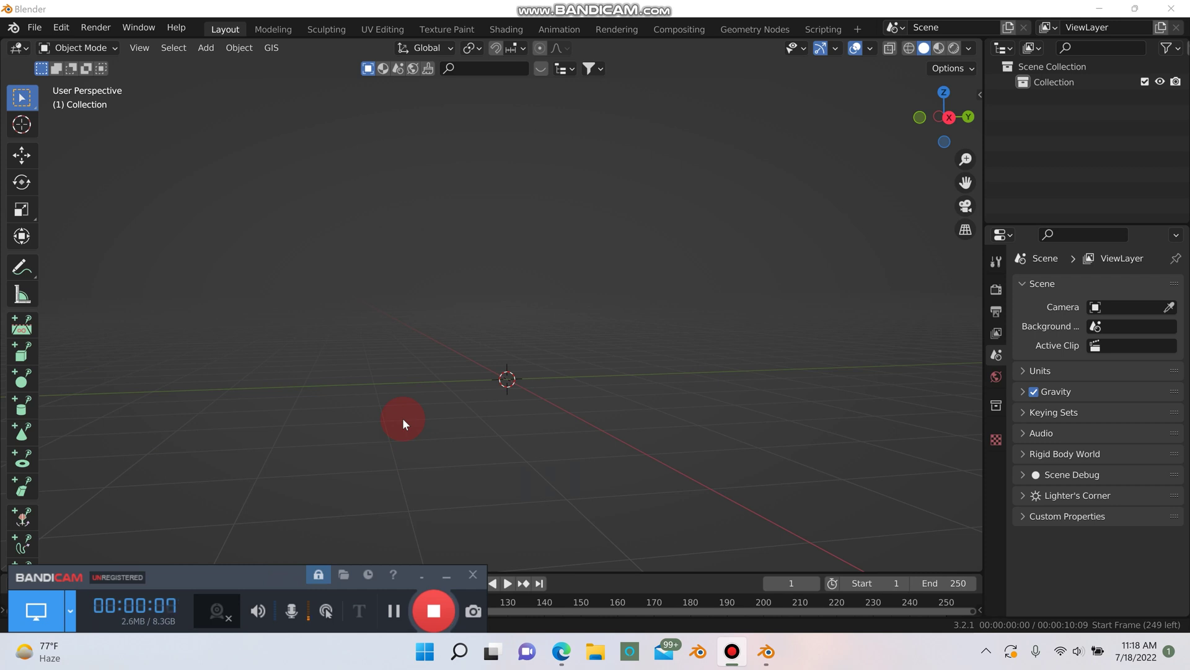
- Add a plane mesh and merge all its vertices into a single vertex at the center
middle_click_drag(411, 441, 495, 330)
key("shift+a")
mouse_move(496, 306)
left_click(546, 305)
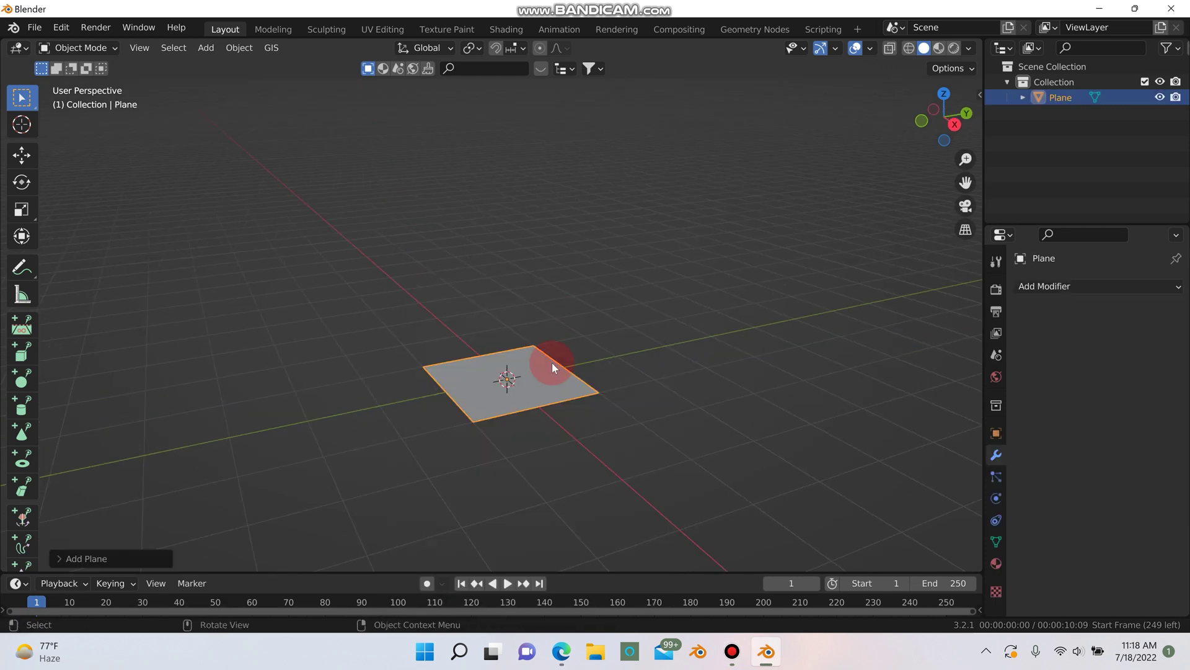
key("Tab")
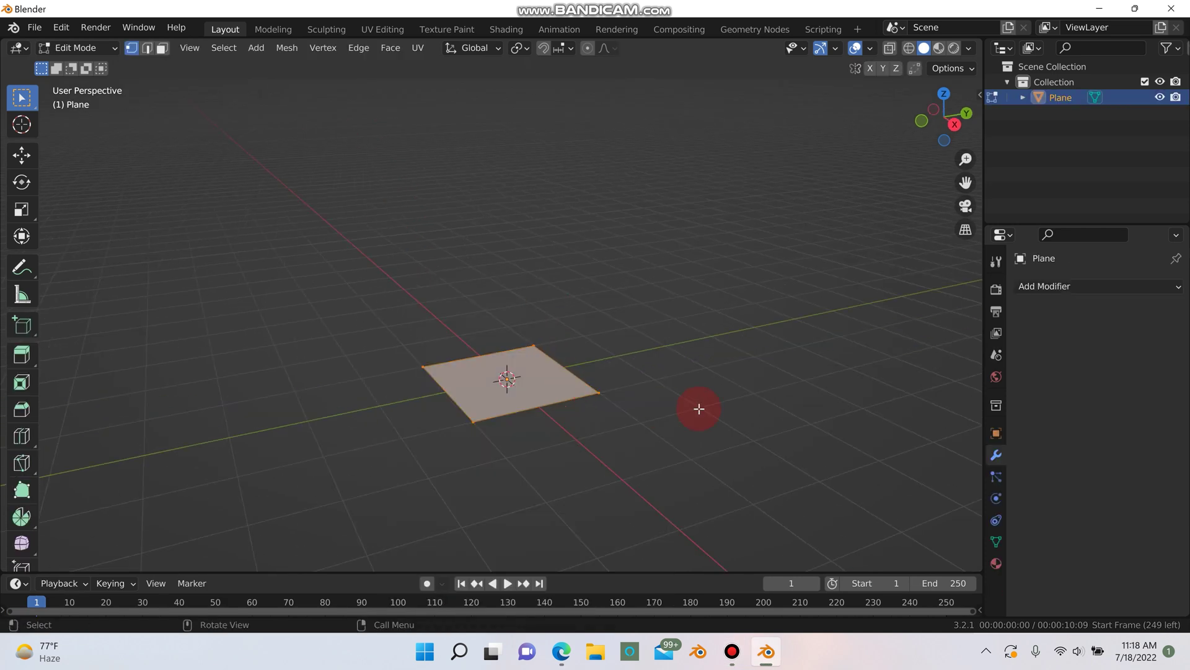
key("m")
left_click(660, 406)
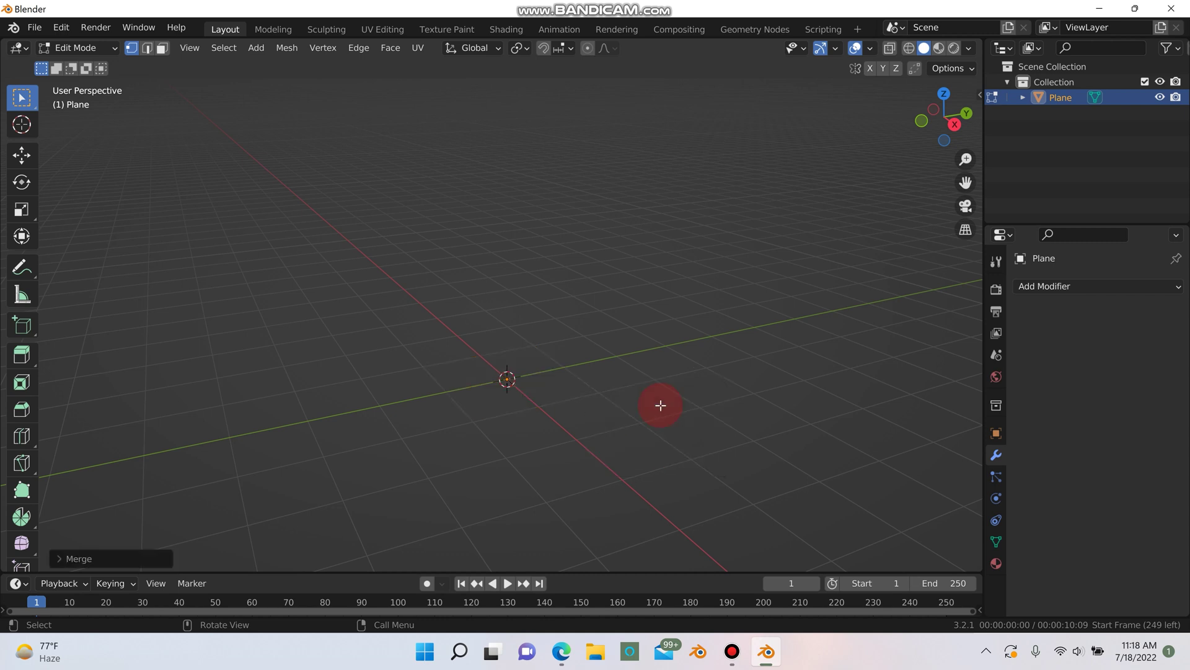
- Add a Skin modifier and a Subdivision Surface modifier, with the subdivision's viewport levels set to 2
left_click(1097, 284)
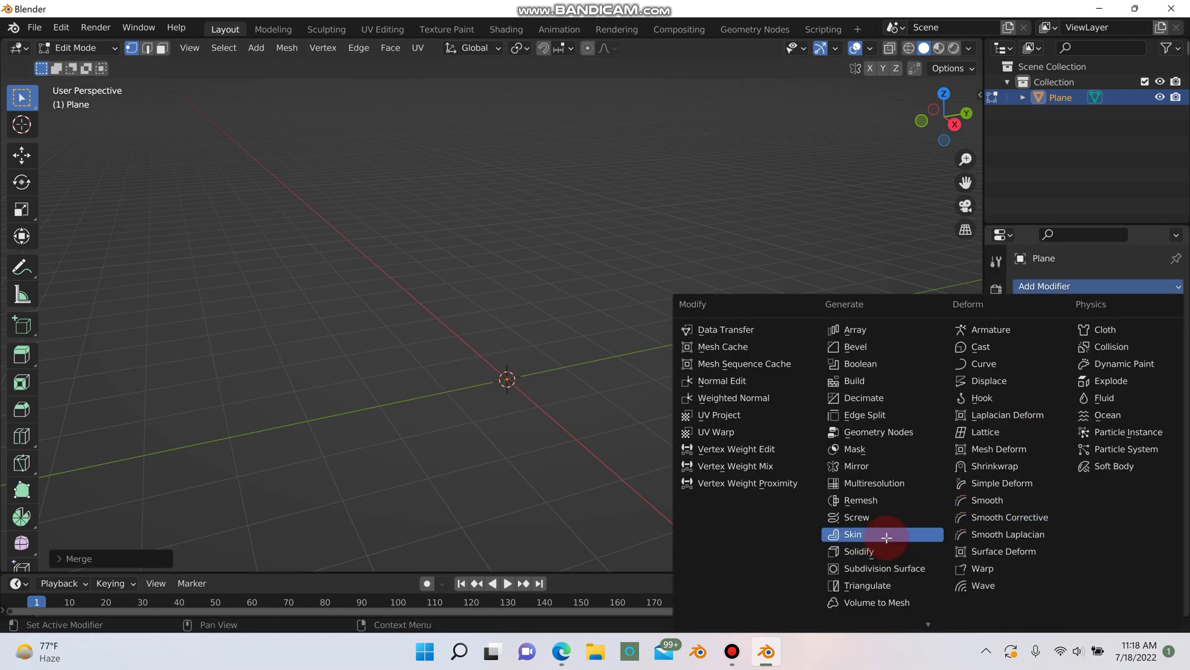
left_click(854, 534)
left_click(1091, 320)
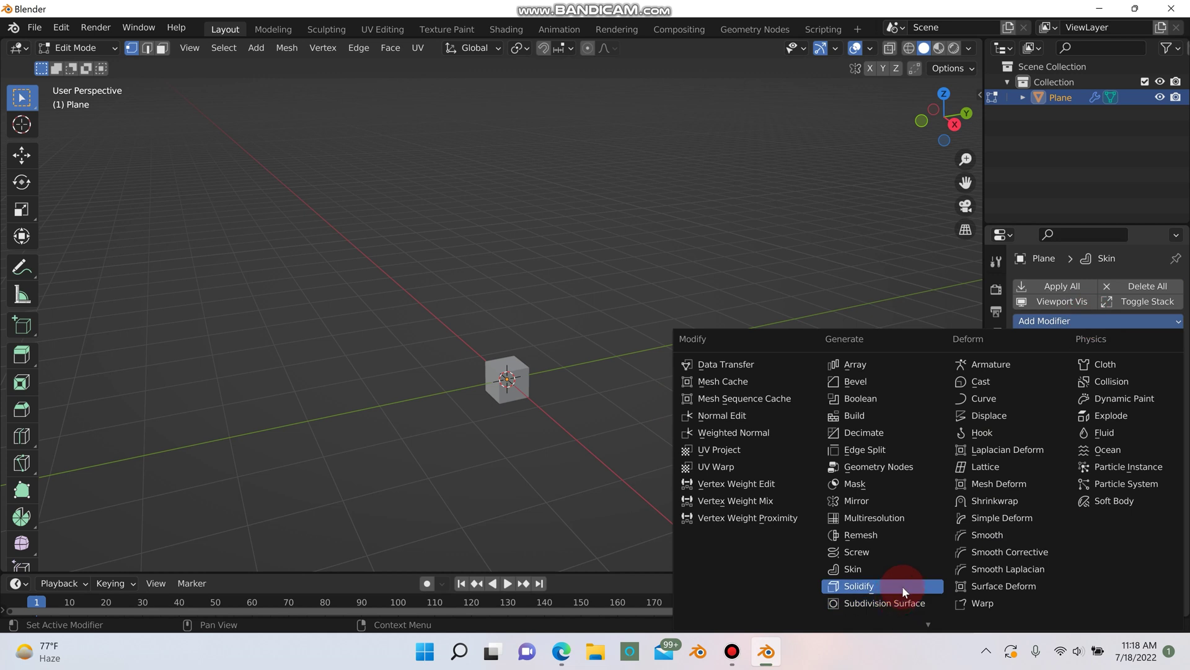
left_click(891, 599)
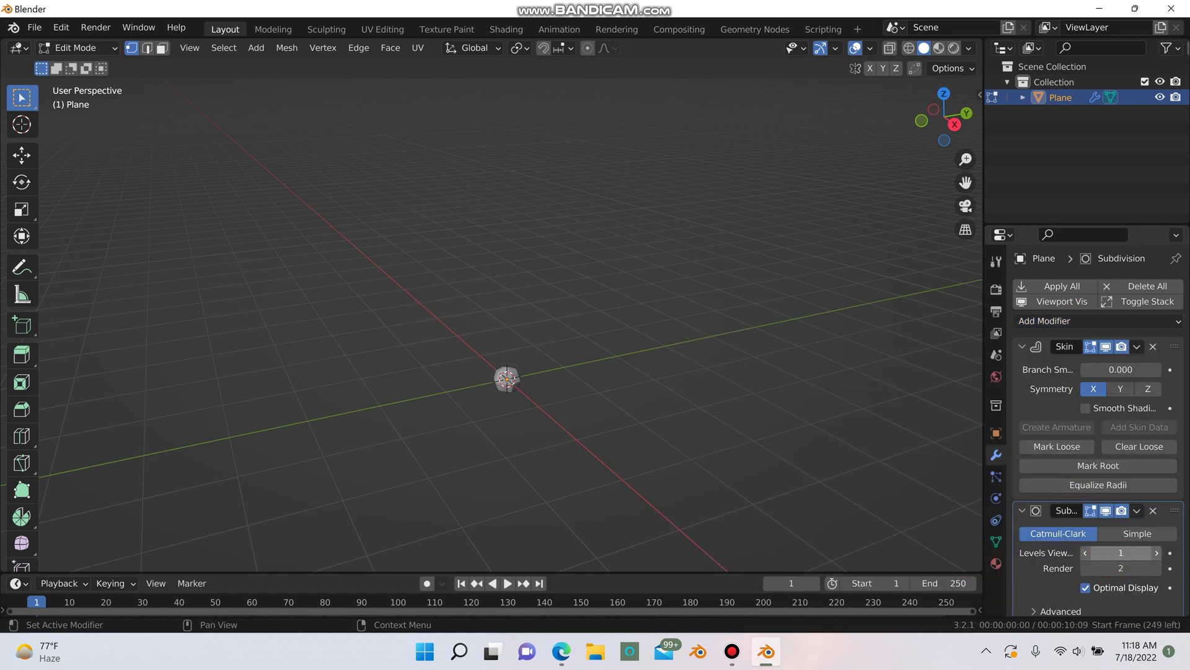
key("Return")
- Extrude the single vertex upward along the Z axis to form the tree trunk
scroll(433, 372, "up", 8)
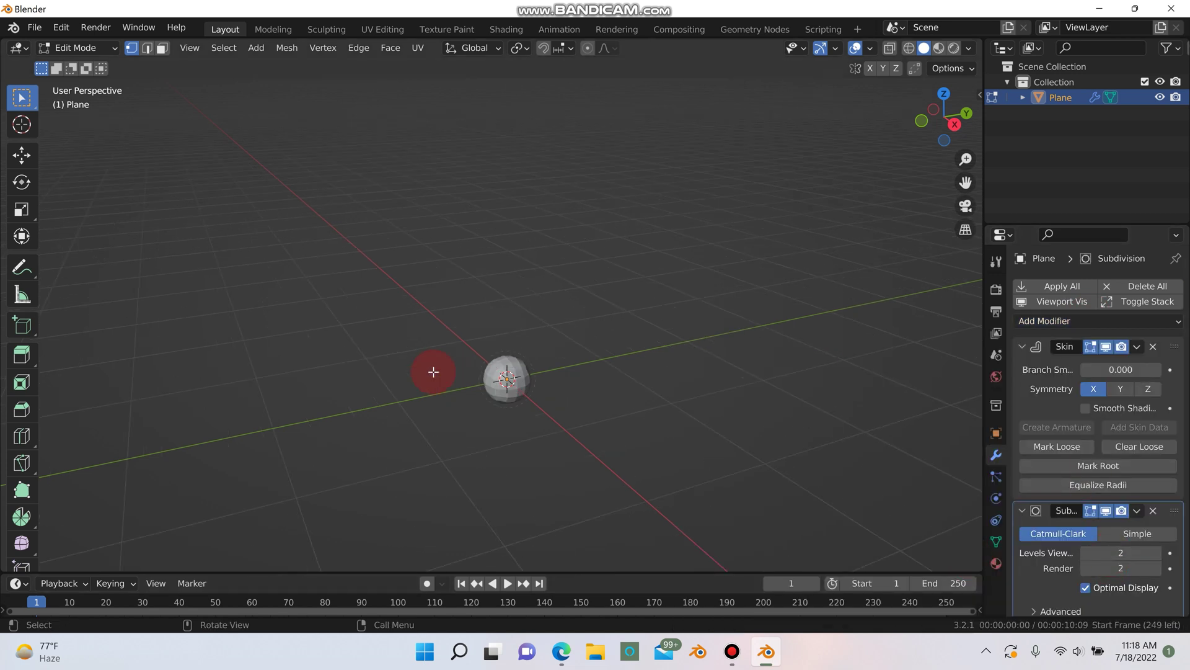
middle_click_drag(653, 443, 610, 428)
key("e")
key("z")
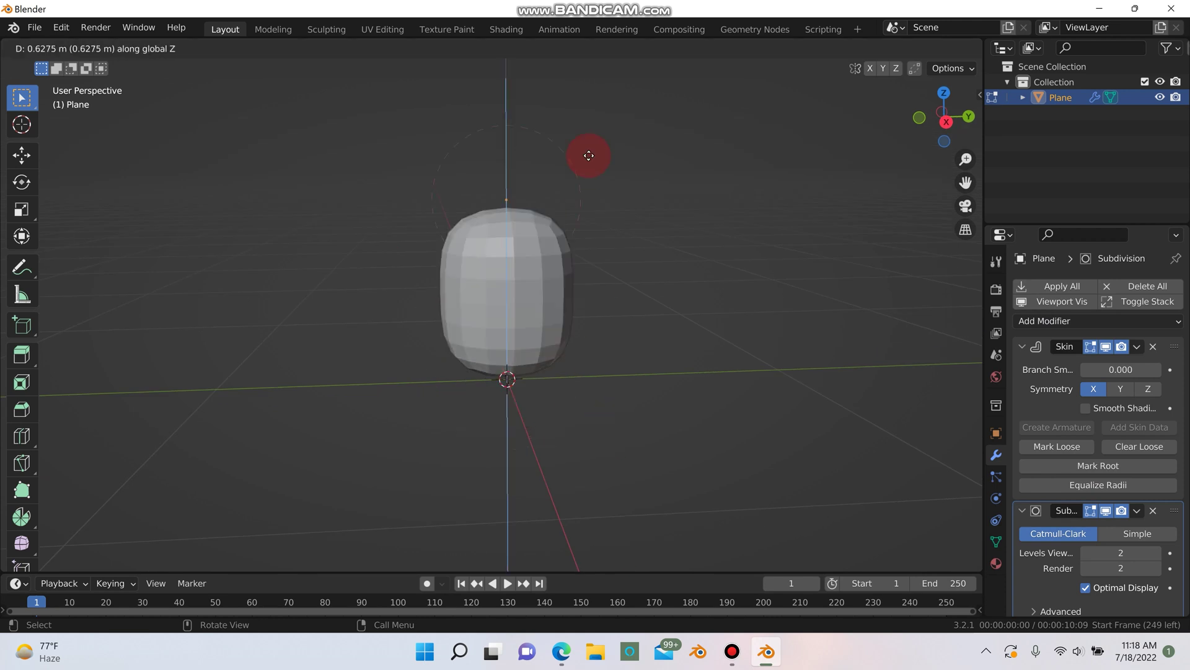
left_click(574, 324)
scroll(574, 325, "down", 5)
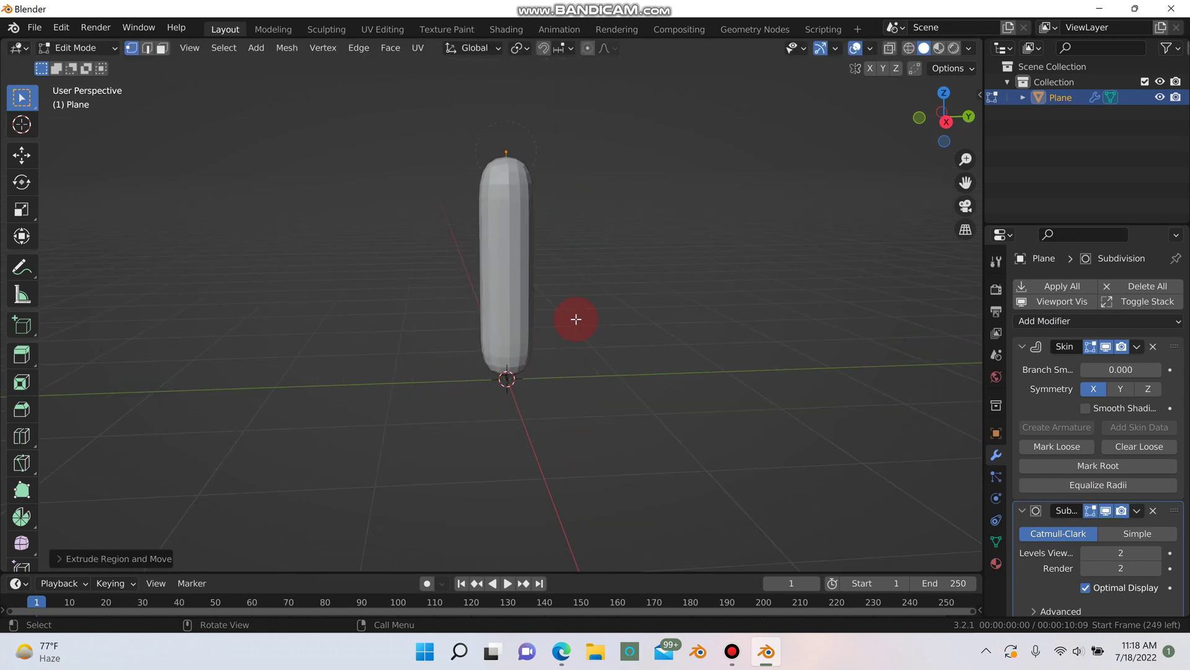
- Move the trunk's top vertex higher along Z and enable smooth shading in the Skin modifier
middle_click_drag(575, 318, 581, 429, "shift")
key("g")
key("z")
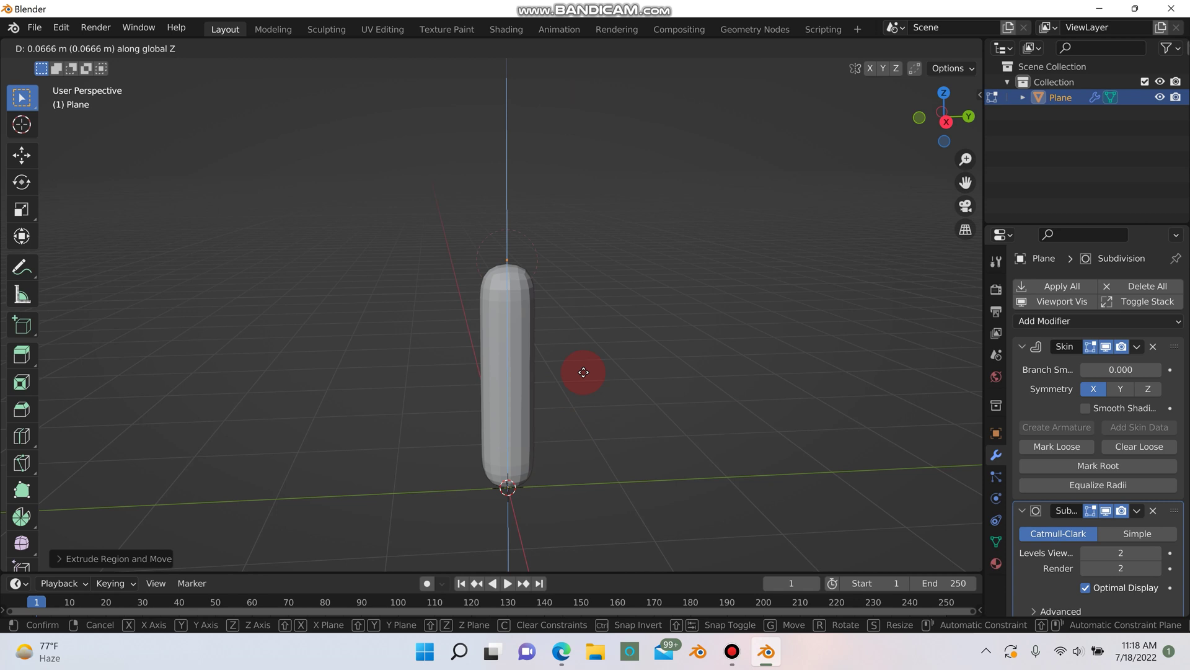
left_click(582, 367)
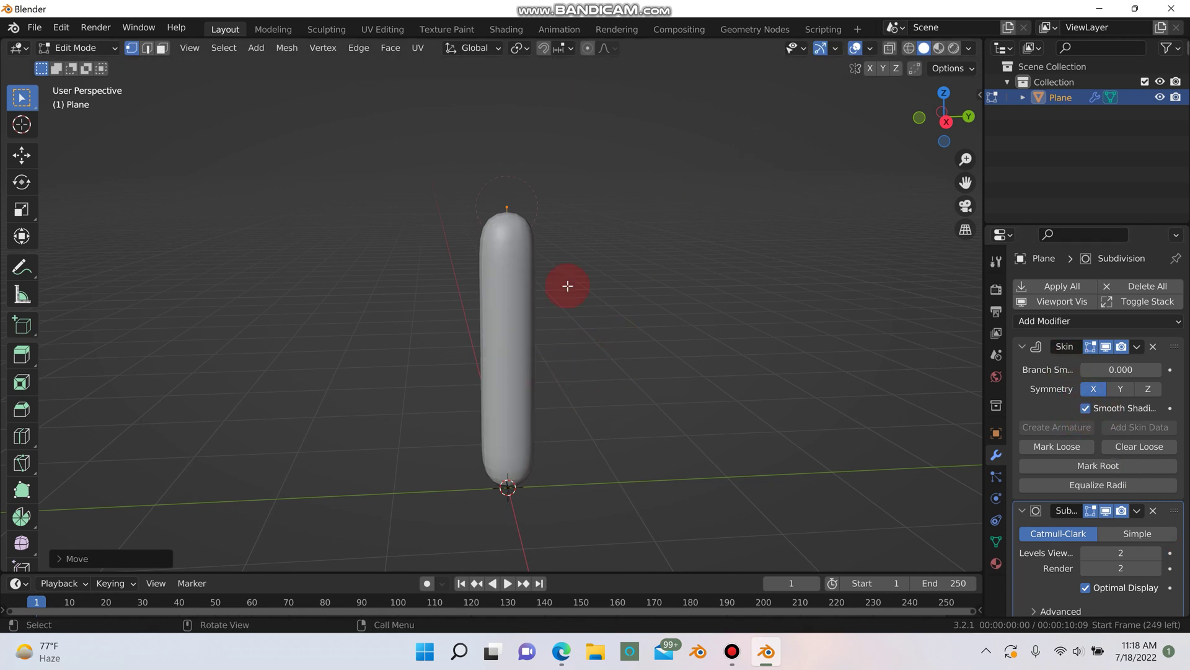
- Enlarge the skin radius of the trunk's bottom vertex so the base is thicker than the top
left_click(506, 488)
left_click(597, 490)
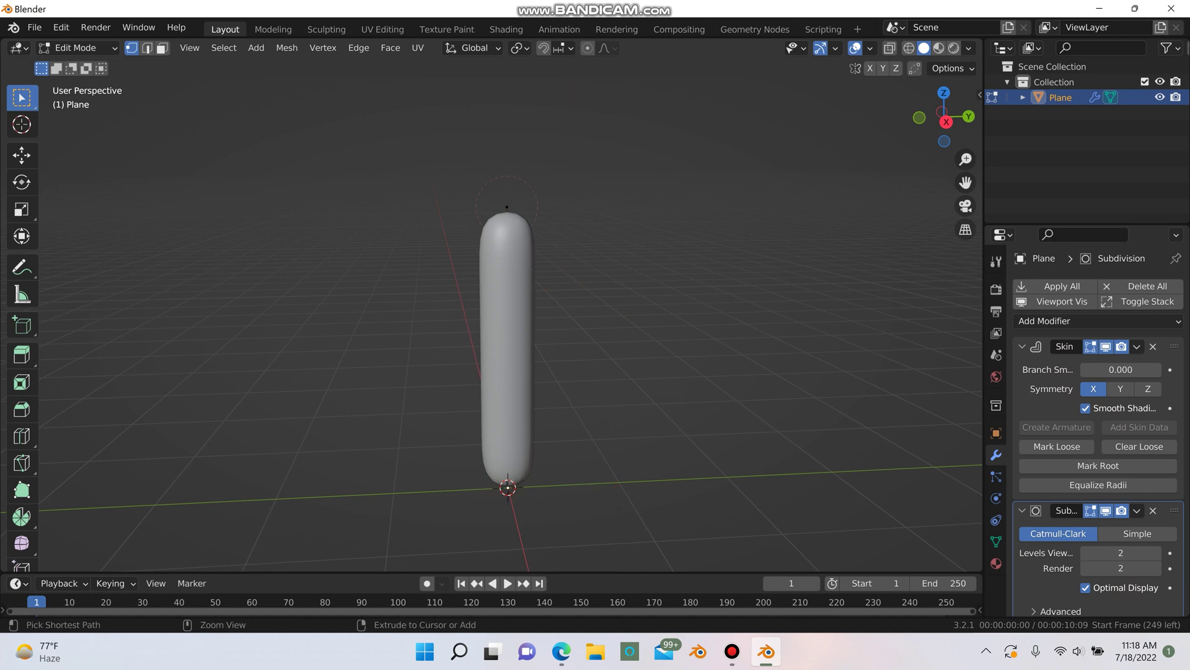
key("ctrl+a")
left_click(558, 280)
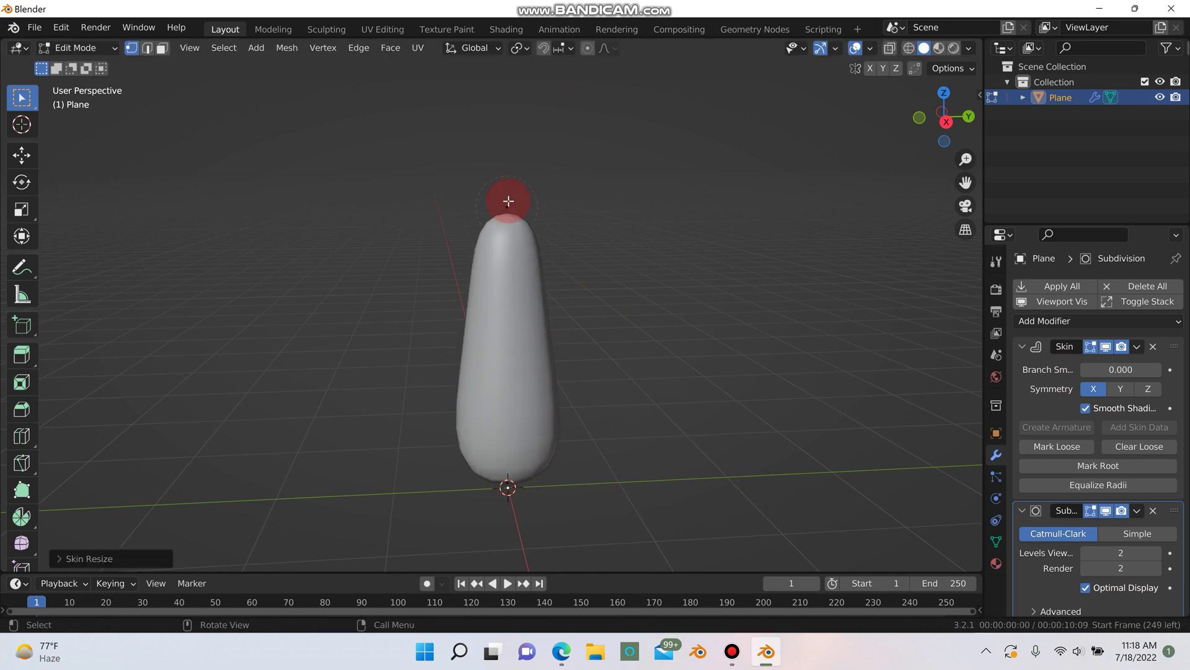
- Move the trunk's top vertex up along Z by about 0.96 m
left_click(509, 201)
key("g")
key("z")
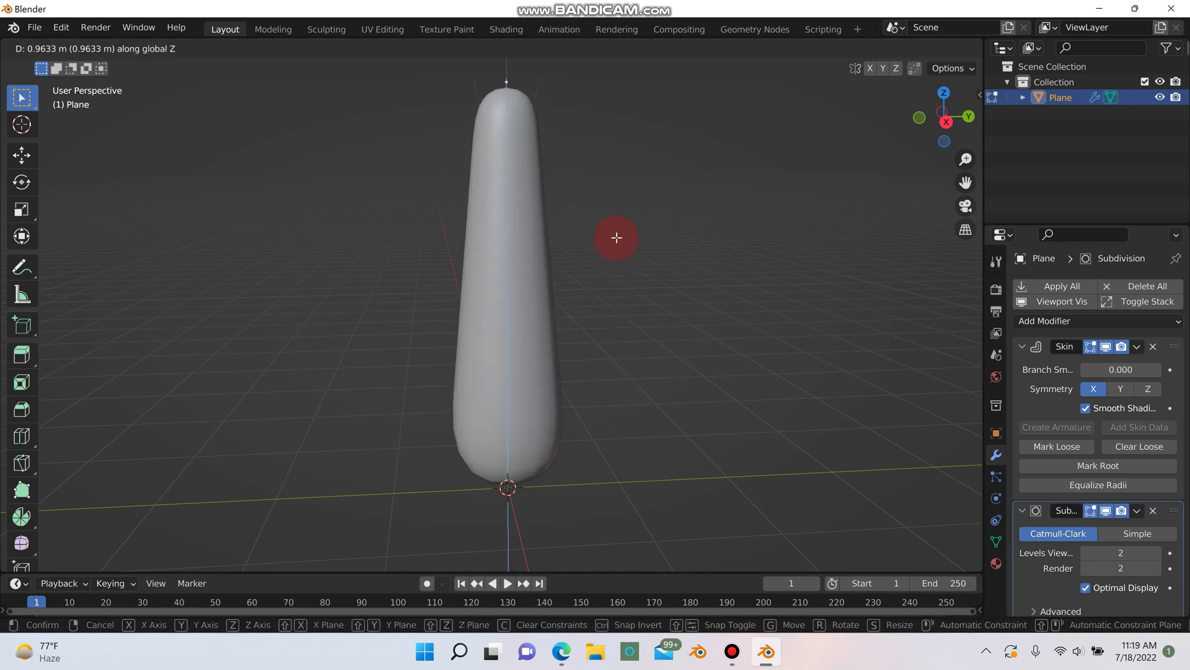
left_click(616, 237)
- In top view, extrude a first branch from the trunk's top vertex, mostly toward positive Y and slightly toward positive X
middle_click_drag(616, 238, 515, 337)
key("KP_7")
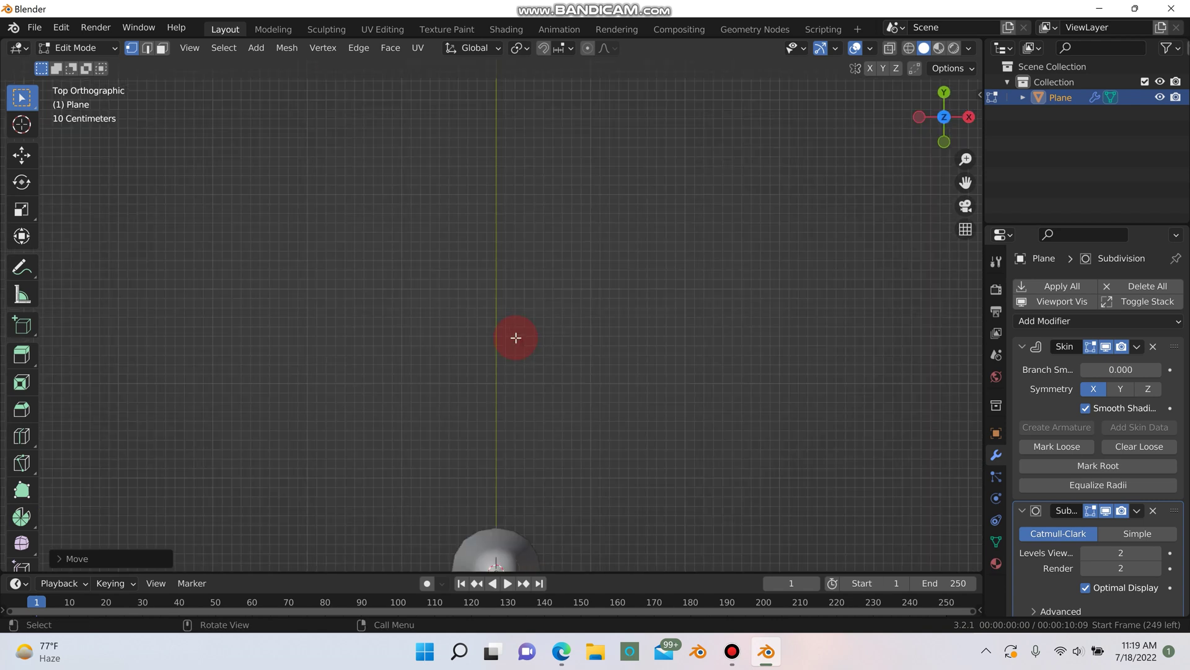
middle_click_drag(508, 465, 496, 334, "shift")
key("e")
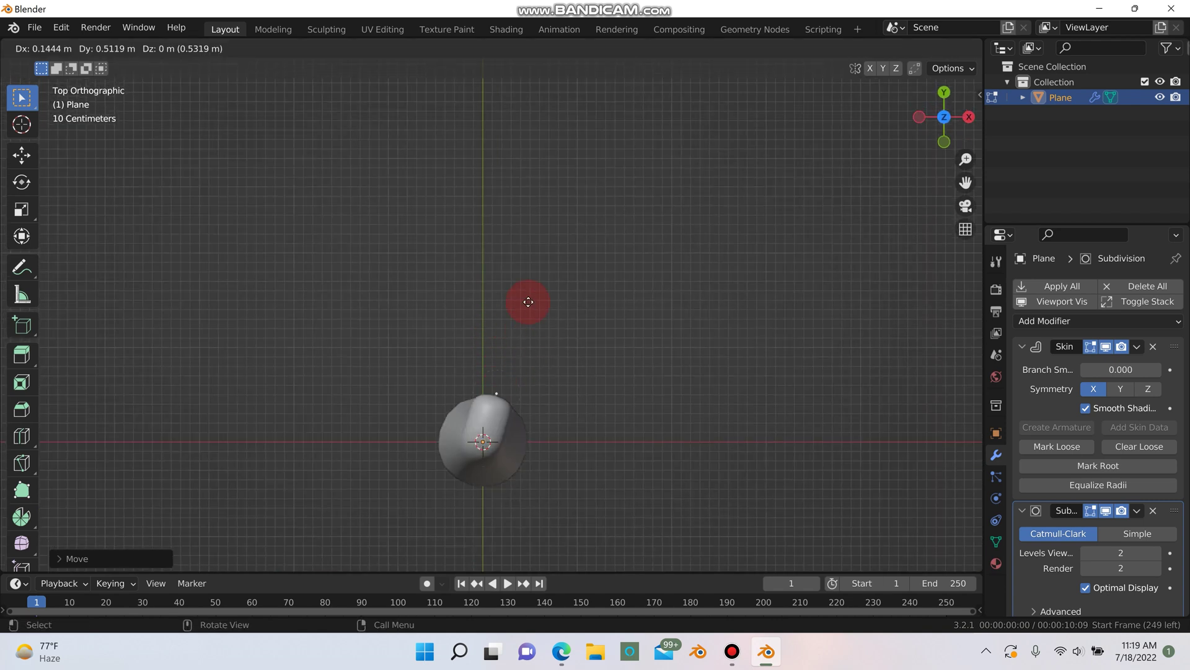
left_click(574, 205)
- Extrude a second branch from the trunk's top vertex toward positive X and shrink the skin radius at its tip
left_click(489, 444)
key("e")
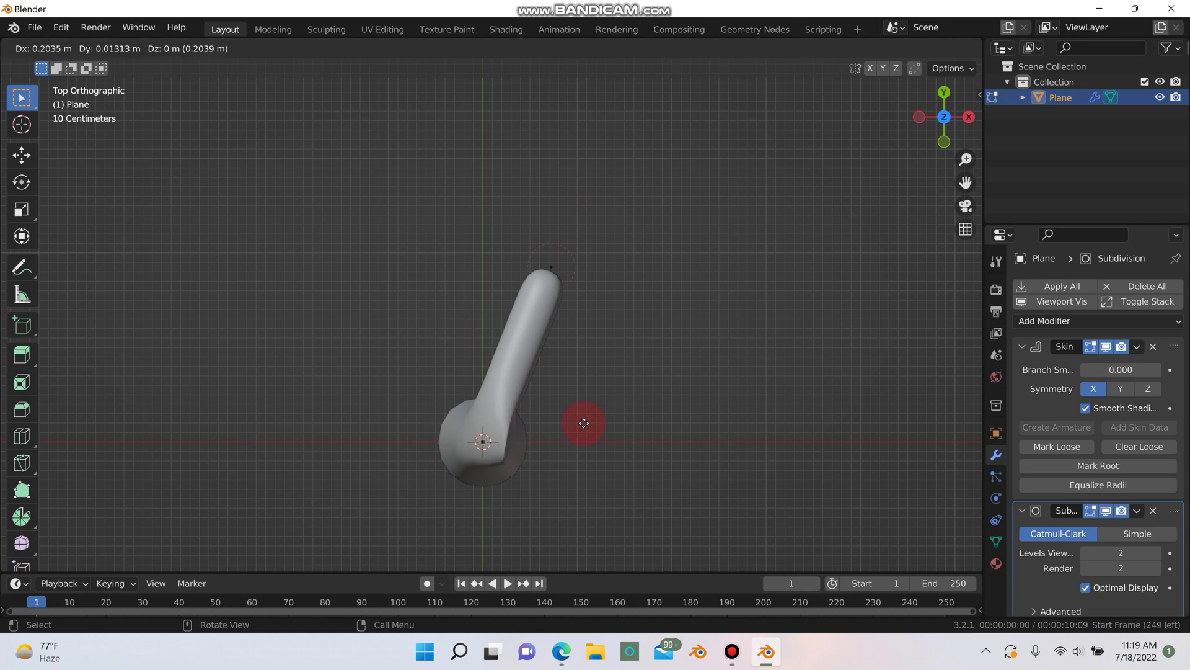
left_click(721, 381)
key("ctrl+a")
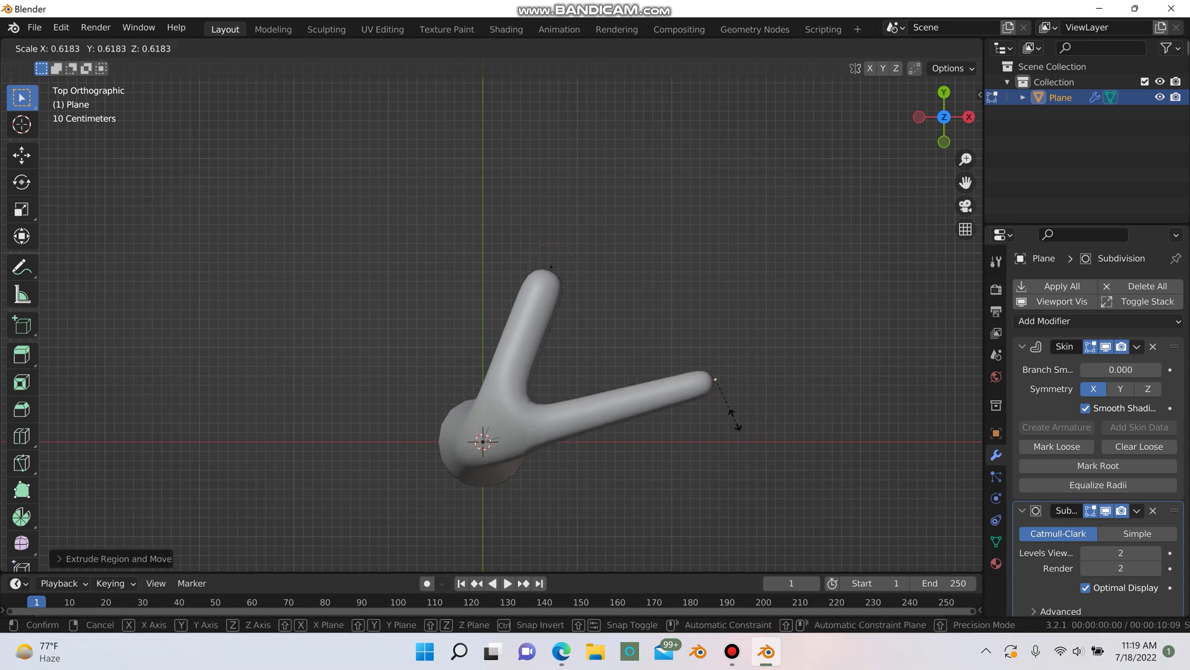
left_click(708, 390)
- Shrink the skin radius at the tip of the first branch, the one pointing toward positive Y
left_click(559, 268)
key("ctrl+a")
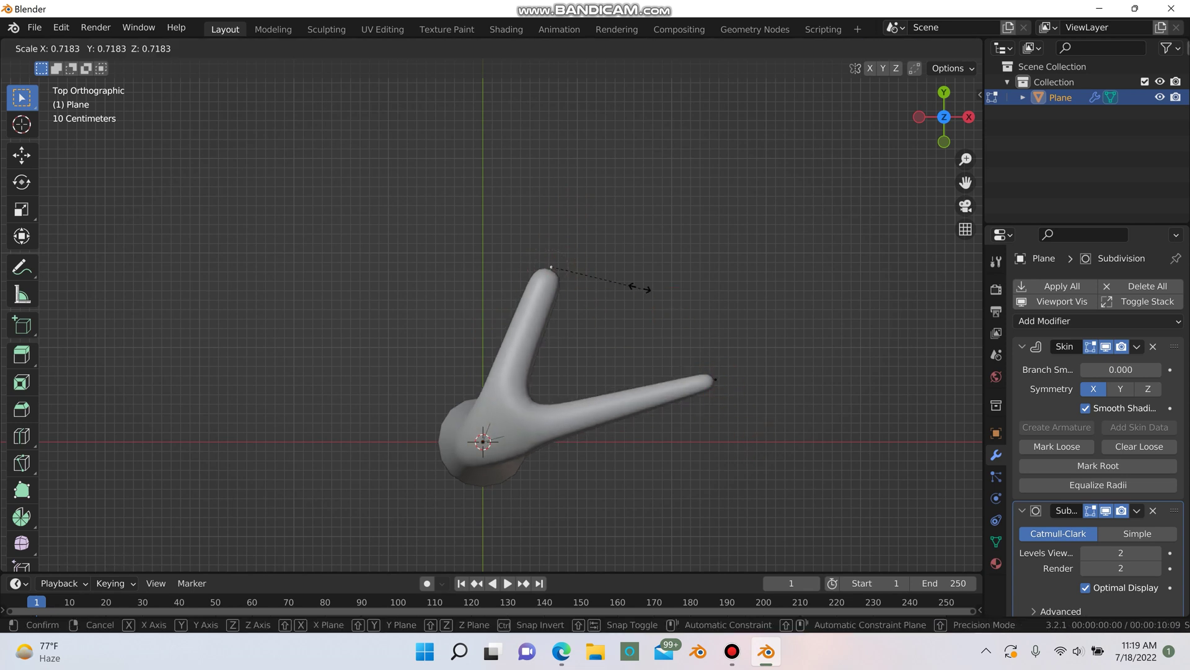
left_click(616, 282)
- Extrude a third branch from the central vertex toward negative X and positive Y, and thin its tip with Skin Resize
left_click(475, 453)
key("e")
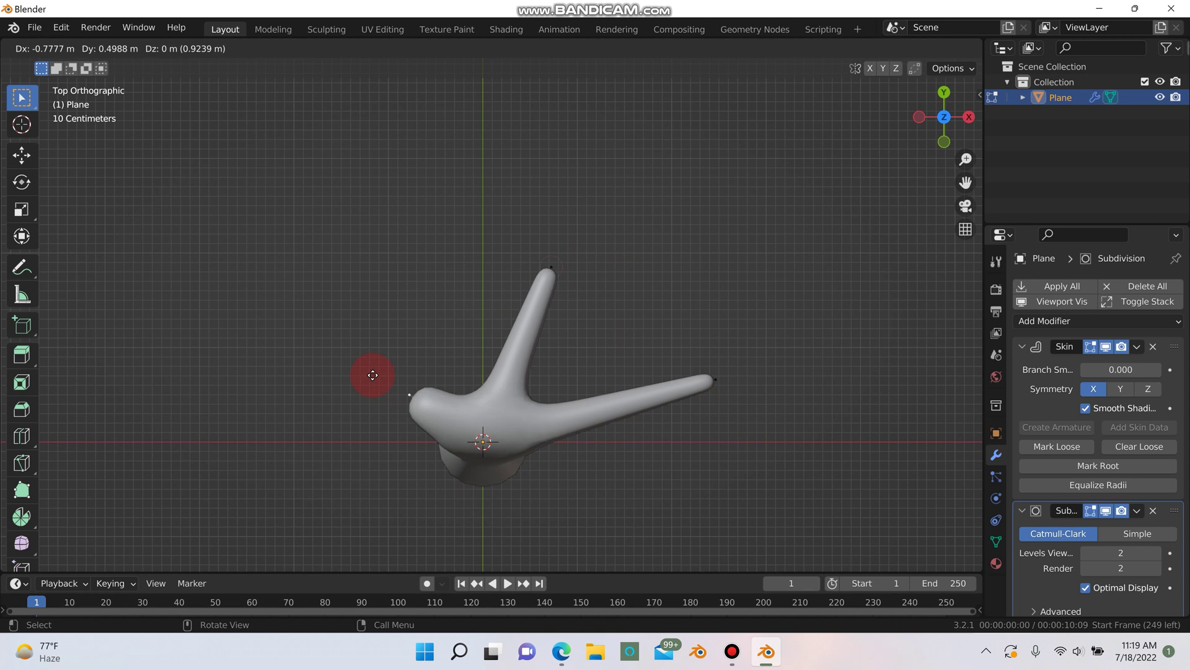
left_click(330, 337)
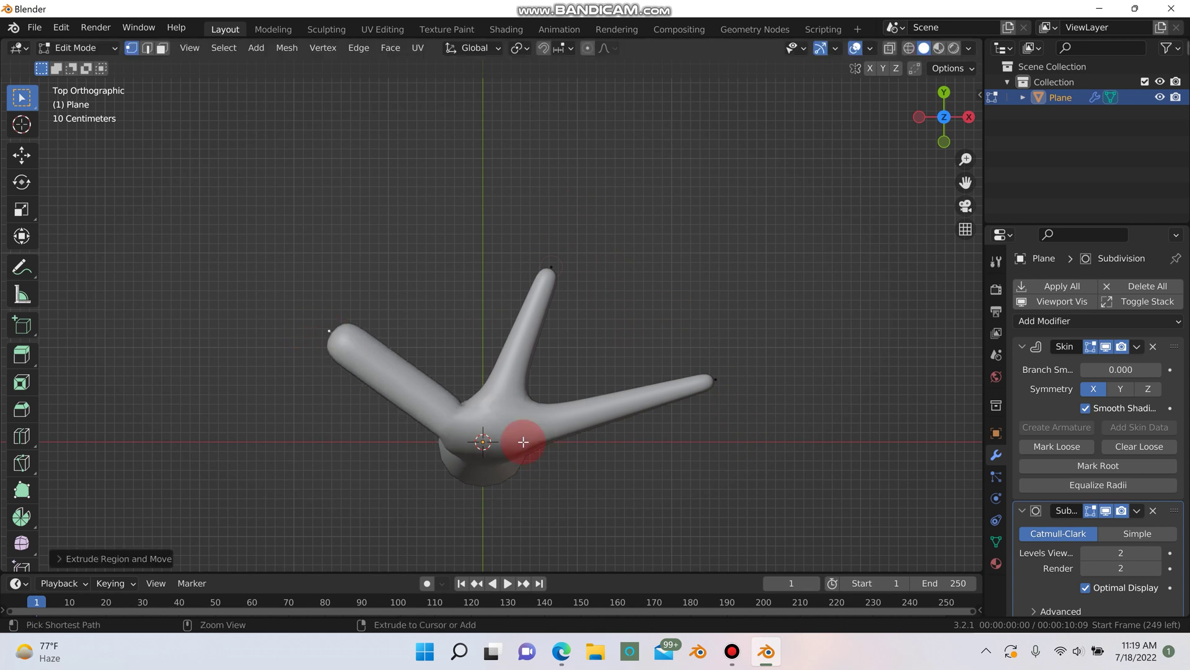
key("ctrl+a")
left_click(482, 443)
- Extrude a fourth branch from the central vertex toward negative X and negative Y, and thin its tip with Skin Resize
left_click(497, 460)
scroll(520, 459, "down", 2)
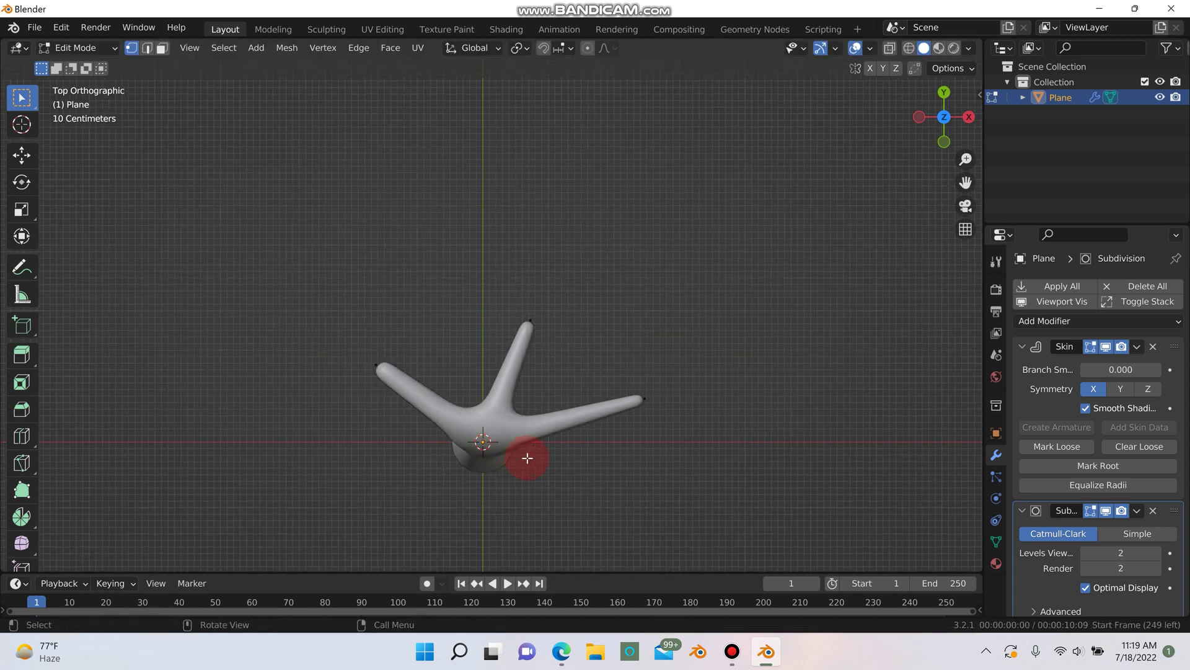
middle_click_drag(532, 459, 516, 386, "shift")
key("e")
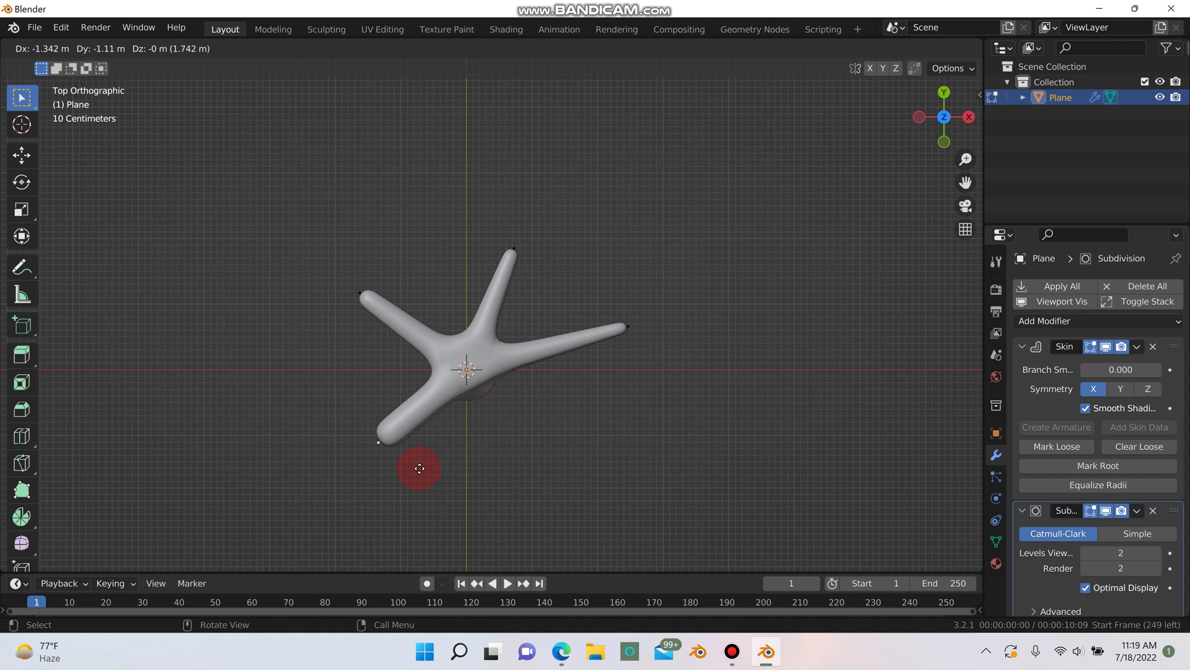
left_click(417, 473)
key("ctrl+a")
left_click(444, 462)
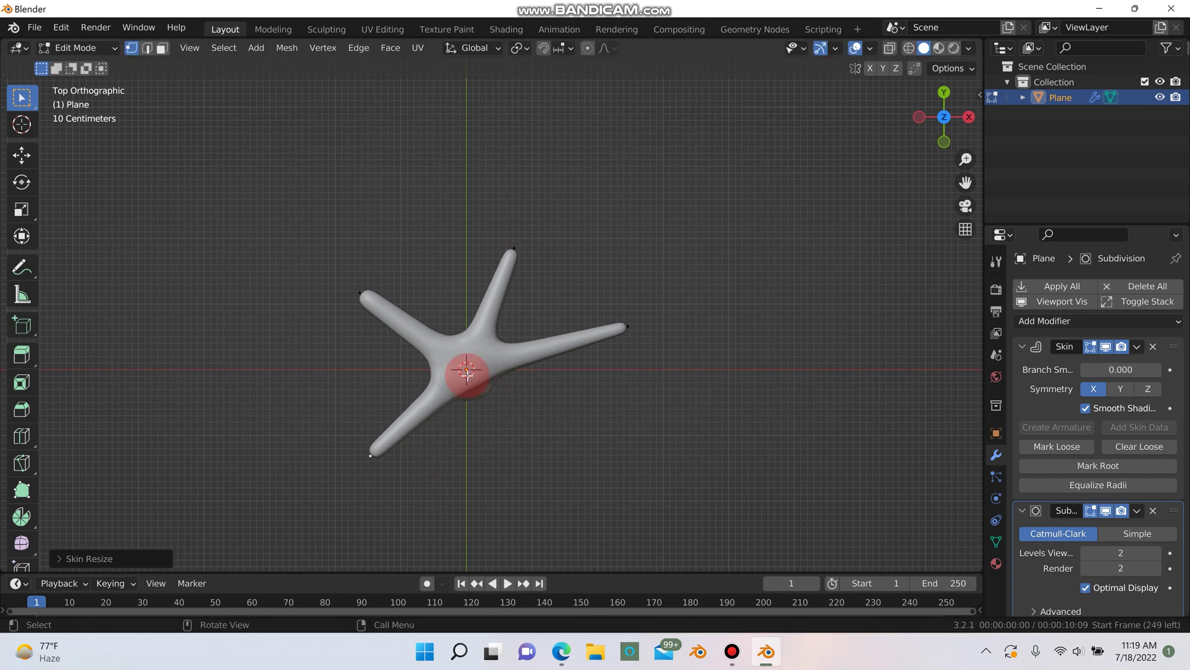
- Extrude a fifth branch about 2.07 m from the central vertex toward positive X and negative Y, and thin its tip
left_click(469, 375)
key("e")
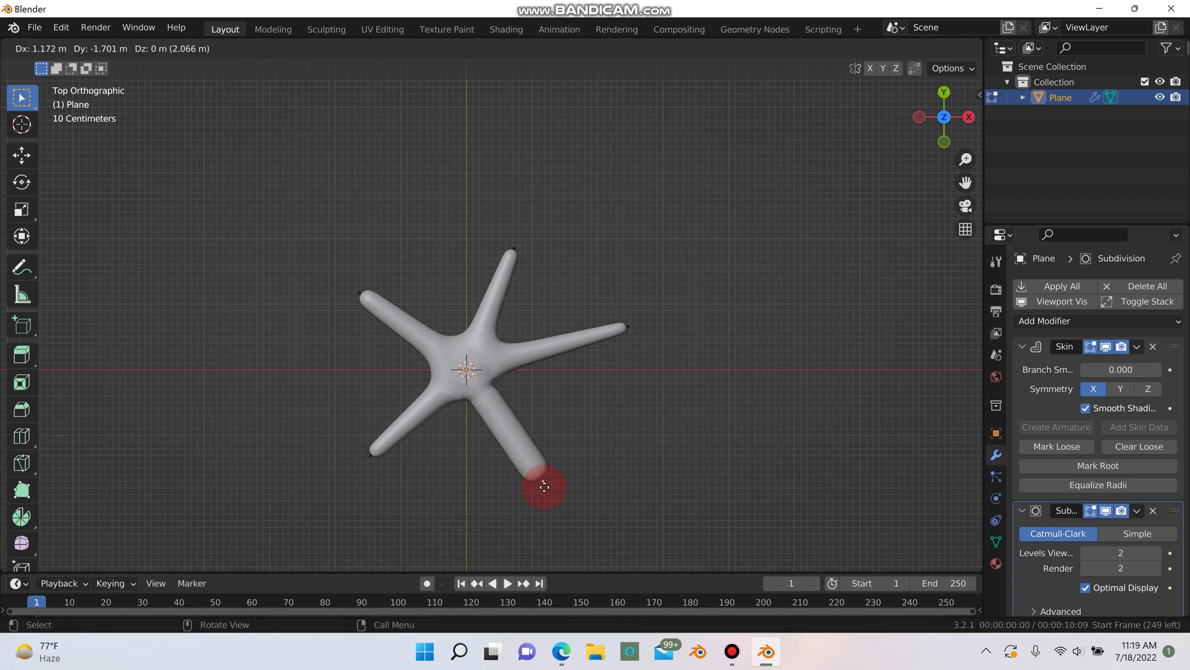
left_click(543, 486)
key("ctrl+a")
left_click(628, 364)
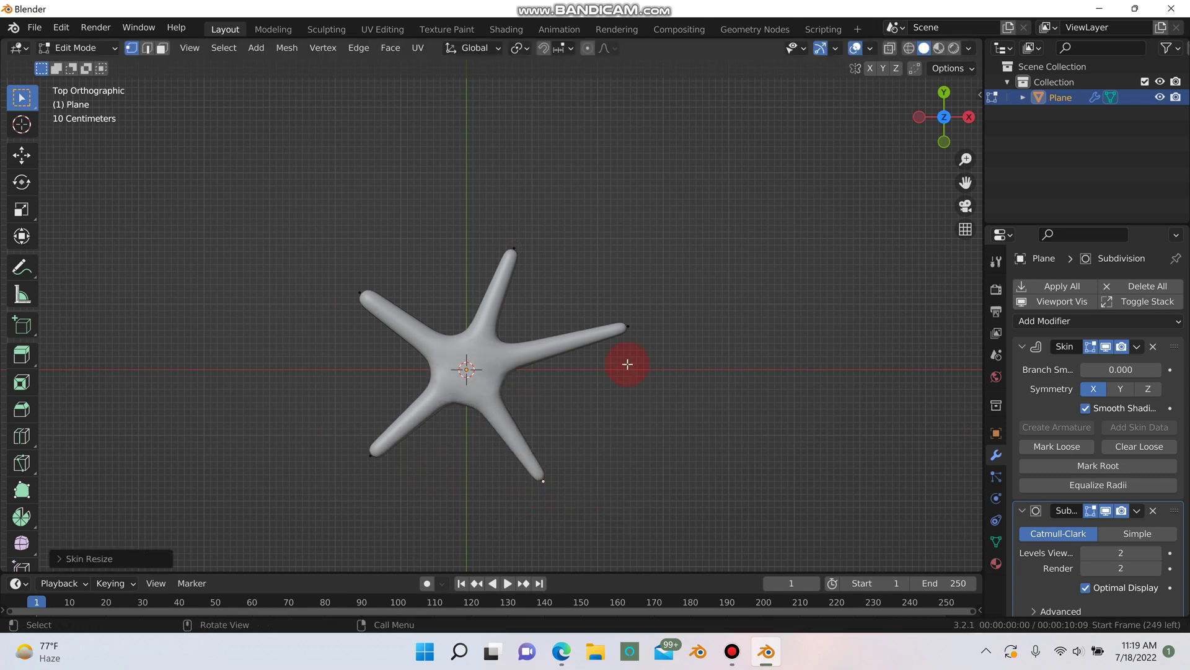
- Select the tips of the second and fifth branches on the positive X side and raise them together along Z
left_click_drag(661, 260, 521, 492)
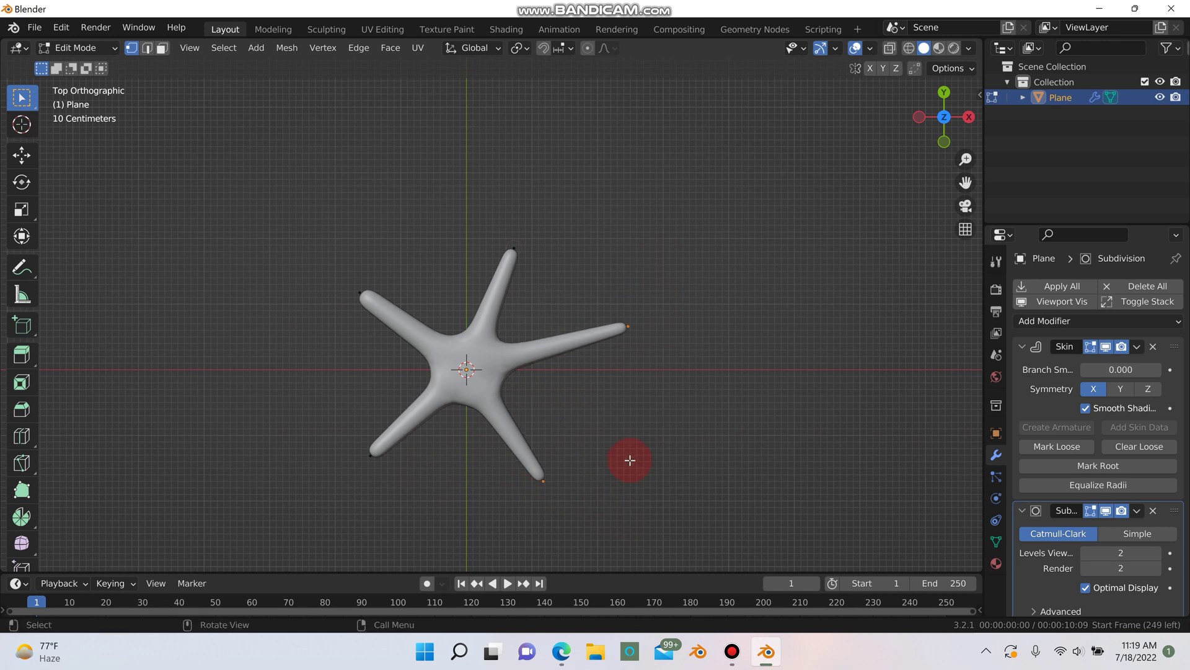
middle_click_drag(630, 457, 634, 315)
middle_click_drag(635, 413, 364, 297)
key("g")
key("z")
left_click(633, 295)
- Raise the tips of the two negative-X branches separately along Z, the one on the positive-Y side by about 1.6 m
left_click(324, 244)
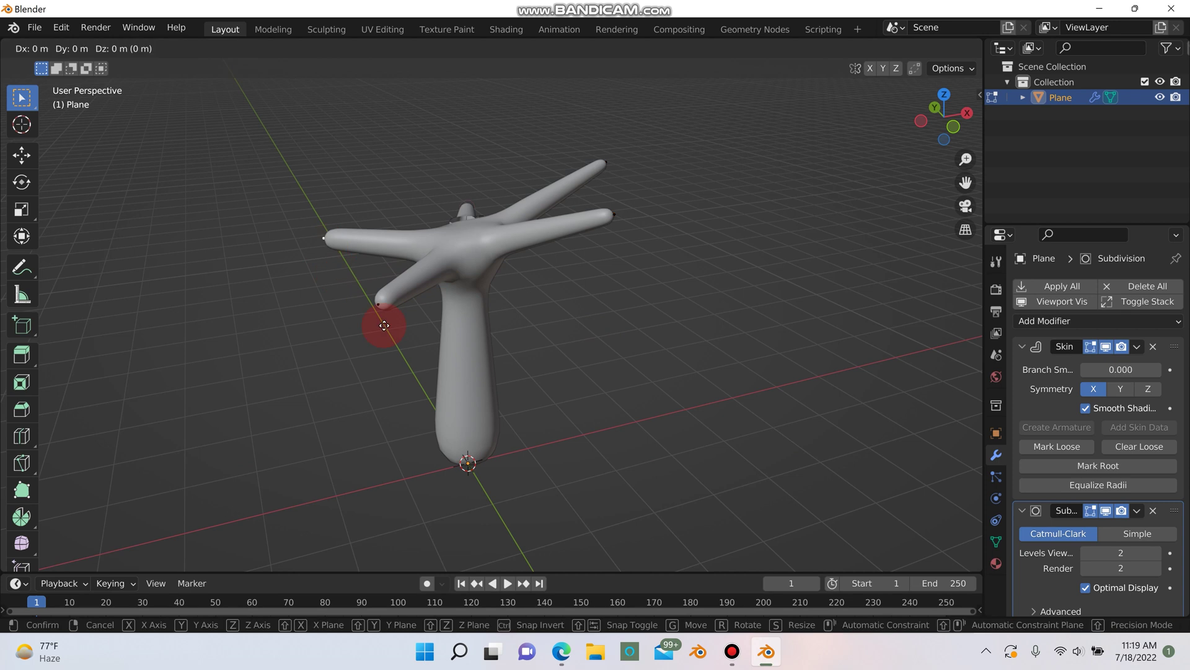
key("g")
key("z")
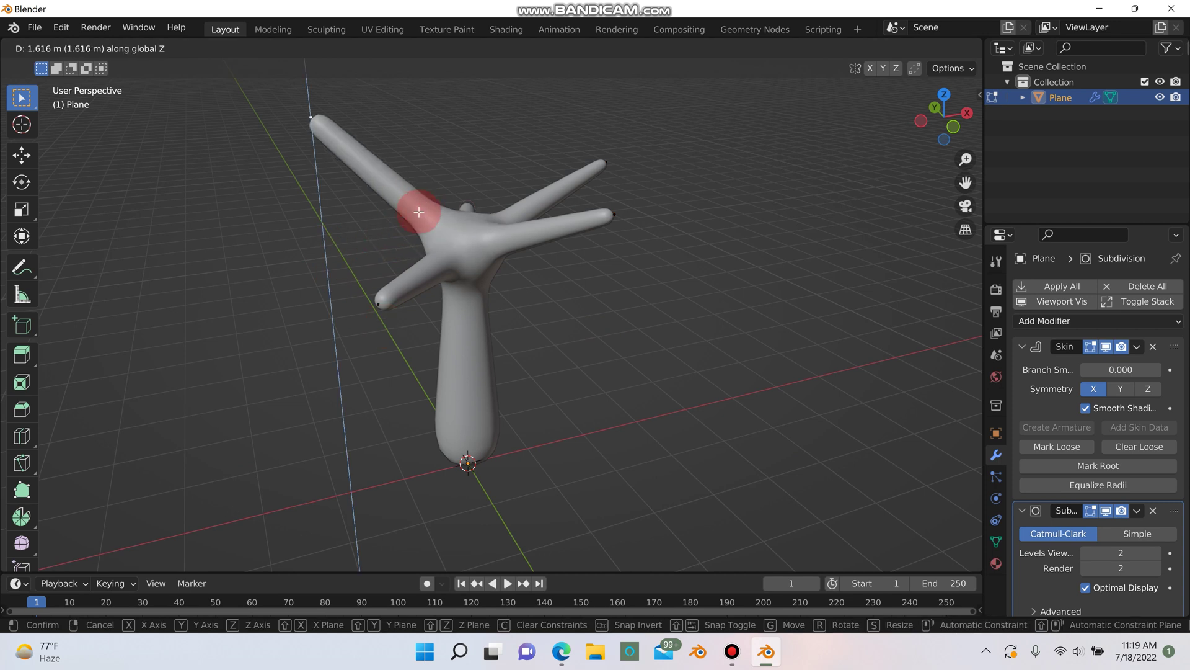
left_click(418, 214)
middle_click_drag(405, 306, 388, 306)
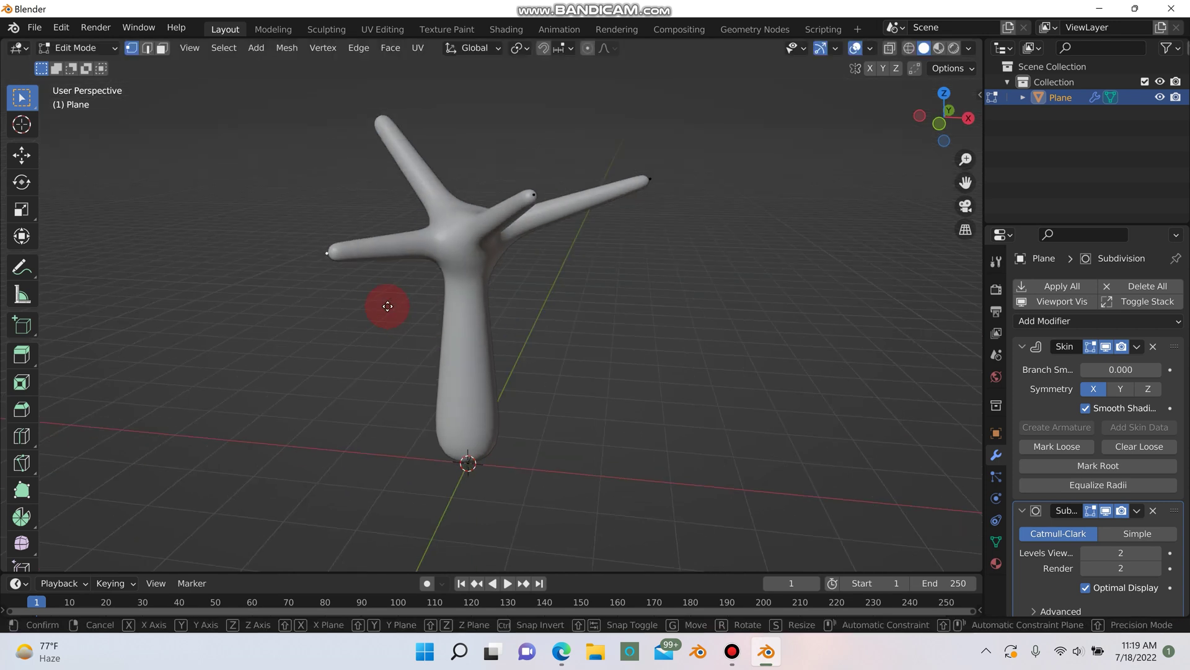
key("z")
left_click(481, 252)
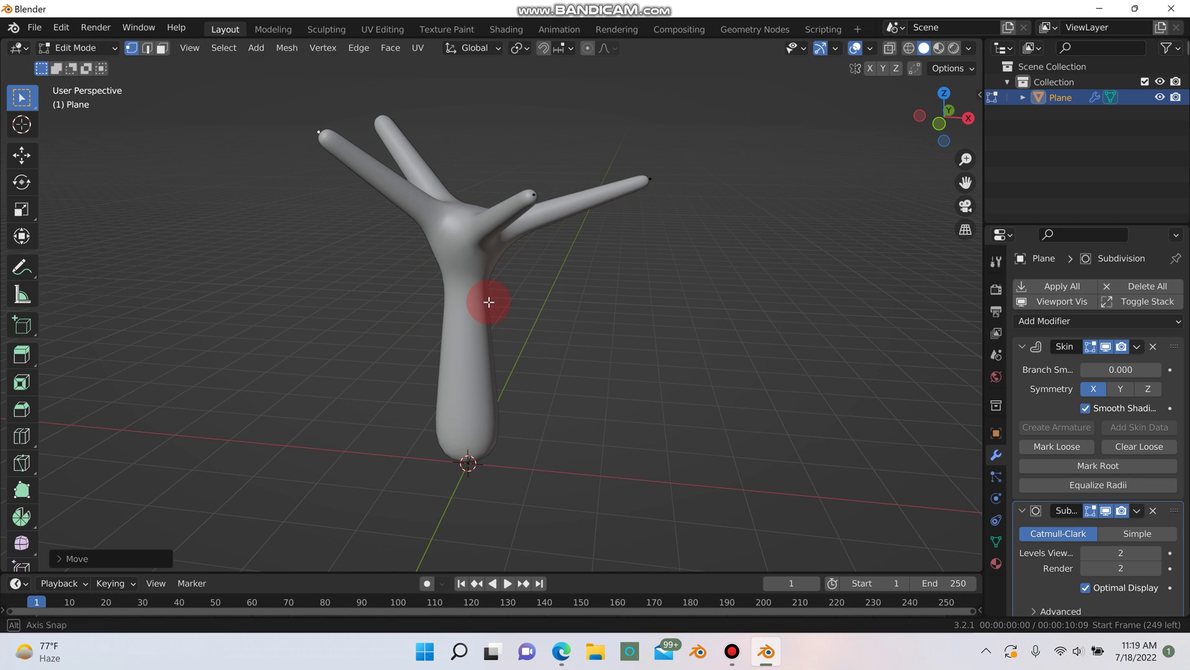
- Raise the tip of the first branch, the one pointing toward positive Y, along the Z axis
middle_click_drag(488, 302, 438, 289)
left_click(612, 274)
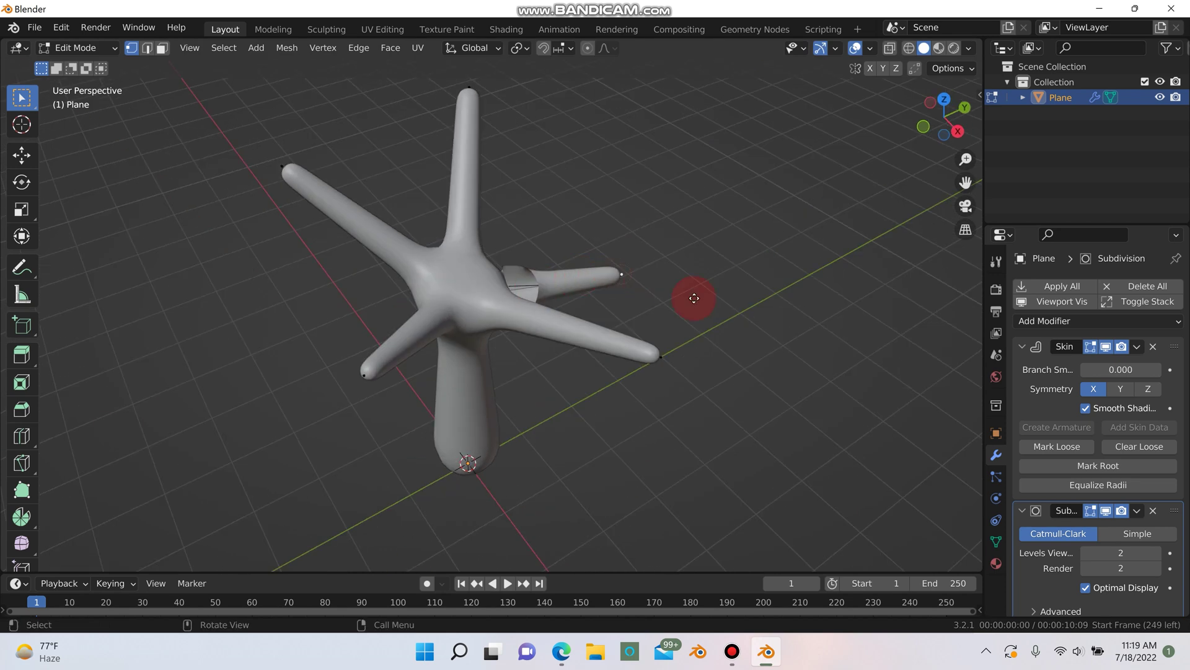
key("g")
key("z")
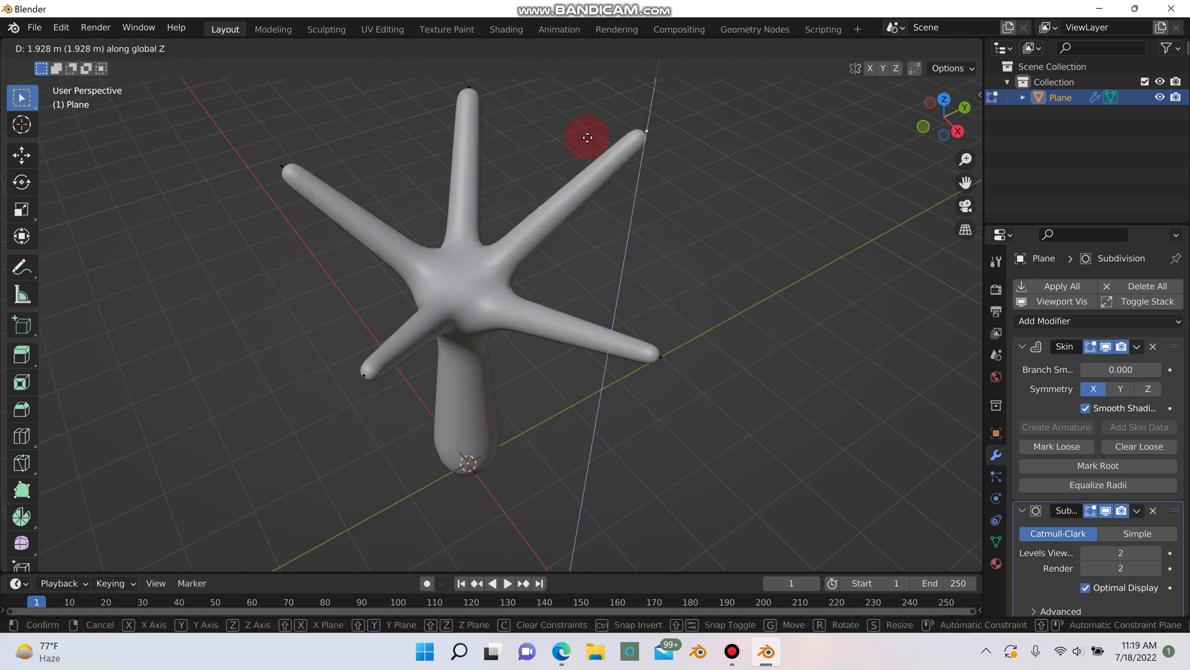
left_click(620, 194)
- Turn on X-ray display and add two evenly spaced loop cuts to the negative-X branch on the negative-Y side
middle_click_drag(619, 194, 748, 263)
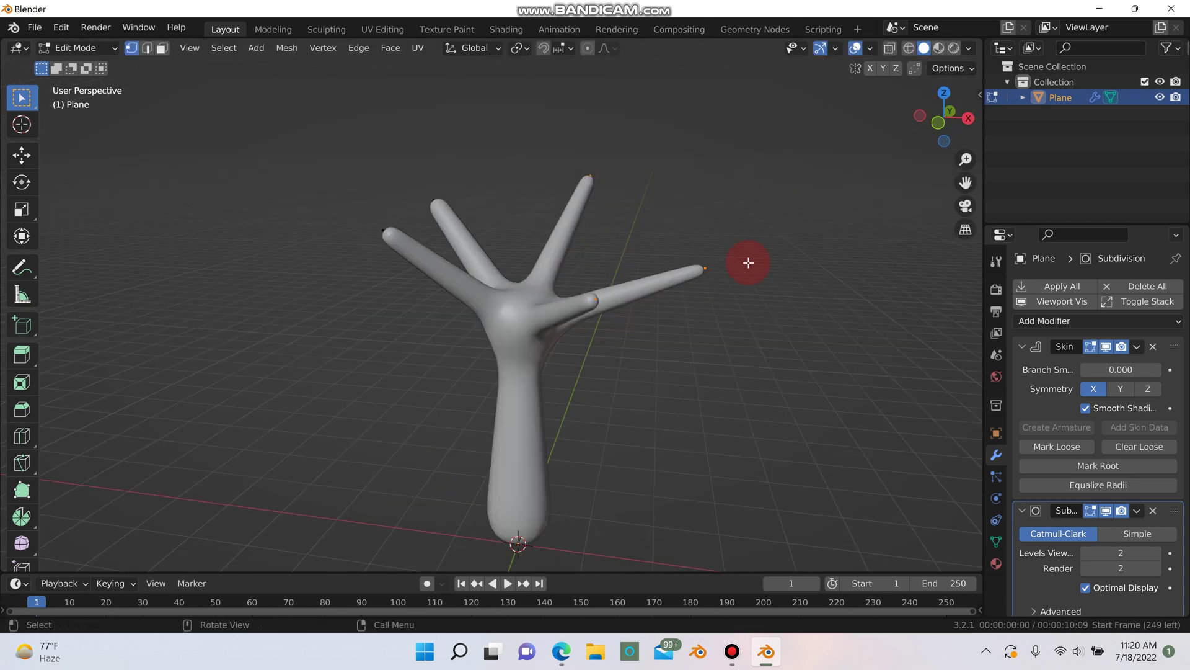
left_click(889, 48)
scroll(505, 248, "up", 1)
key("ctrl+r")
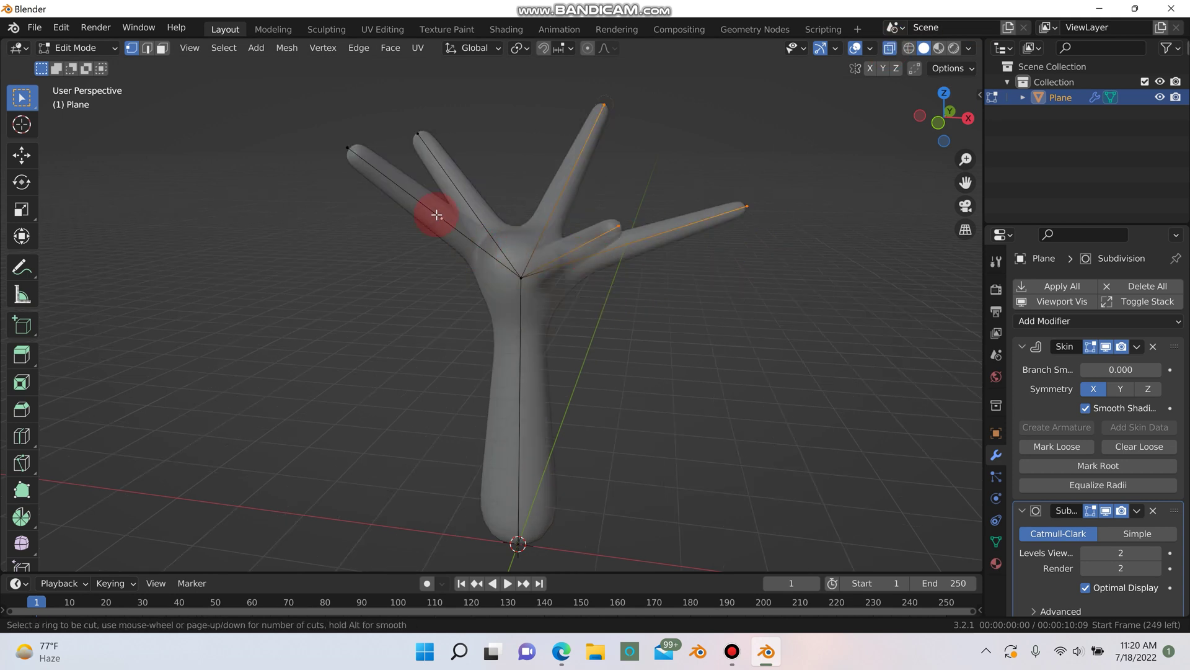
scroll(435, 213, "up", 1)
left_click(436, 213)
- Add three loop cuts to the negative-X branch on the positive-Y side, keeping them evenly spaced
key("ctrl+r")
scroll(456, 181, "up", 2)
left_click(456, 180)
right_click(456, 181)
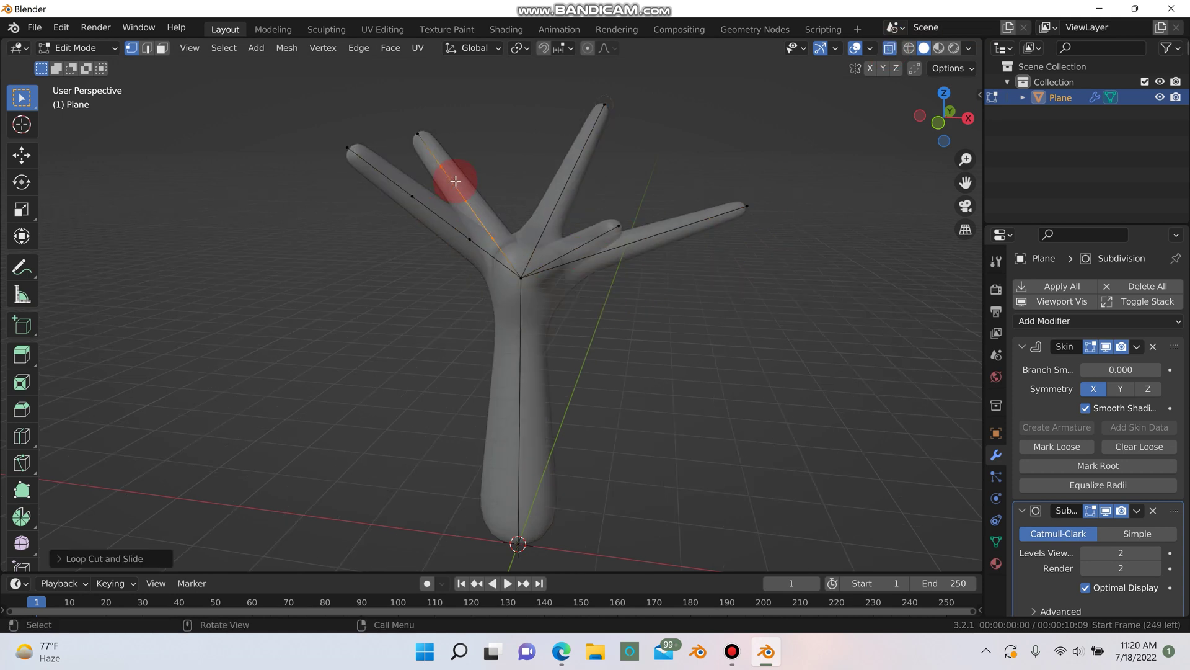
- Cut the positive-Y branch at its midpoint and in its outer half, and add two loop cuts to each positive-X branch
key("ctrl+r")
left_click(579, 166)
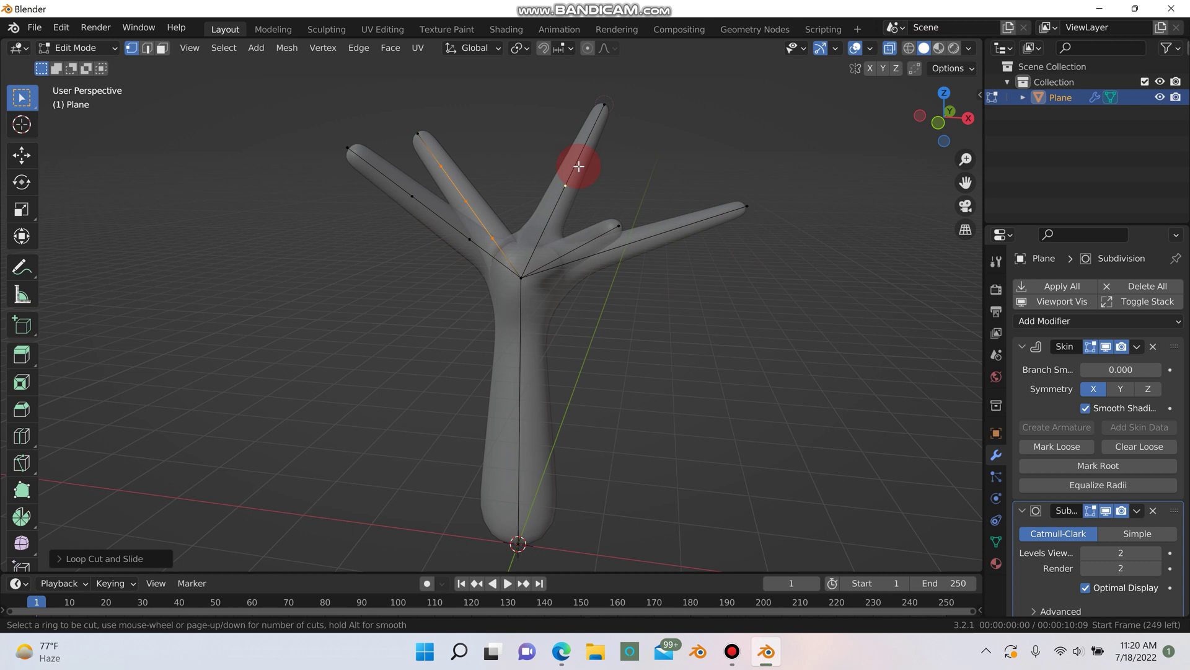
right_click(579, 166)
key("ctrl+r")
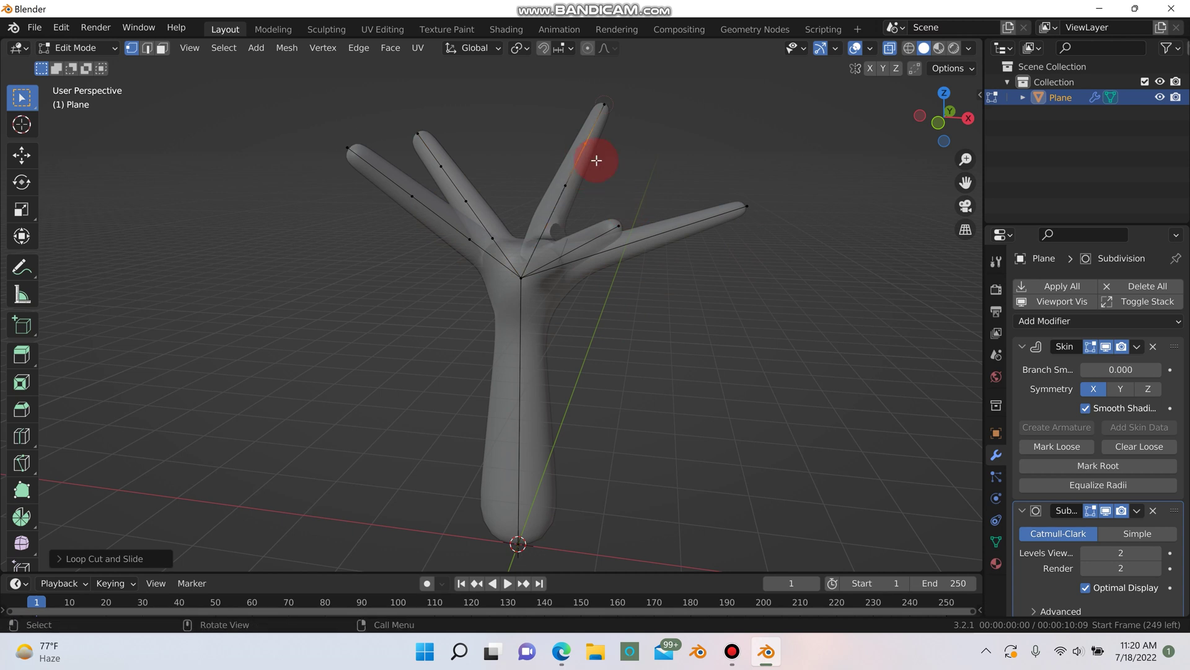
left_click(648, 240)
right_click(649, 239)
- Extrude a side branch upward from the outer cut vertex of the positive-X, positive-Y branch and thin its tip
mouse_move(649, 239)
middle_mouse_down()
mouse_move(693, 255)
mouse_move(647, 253)
middle_mouse_up()
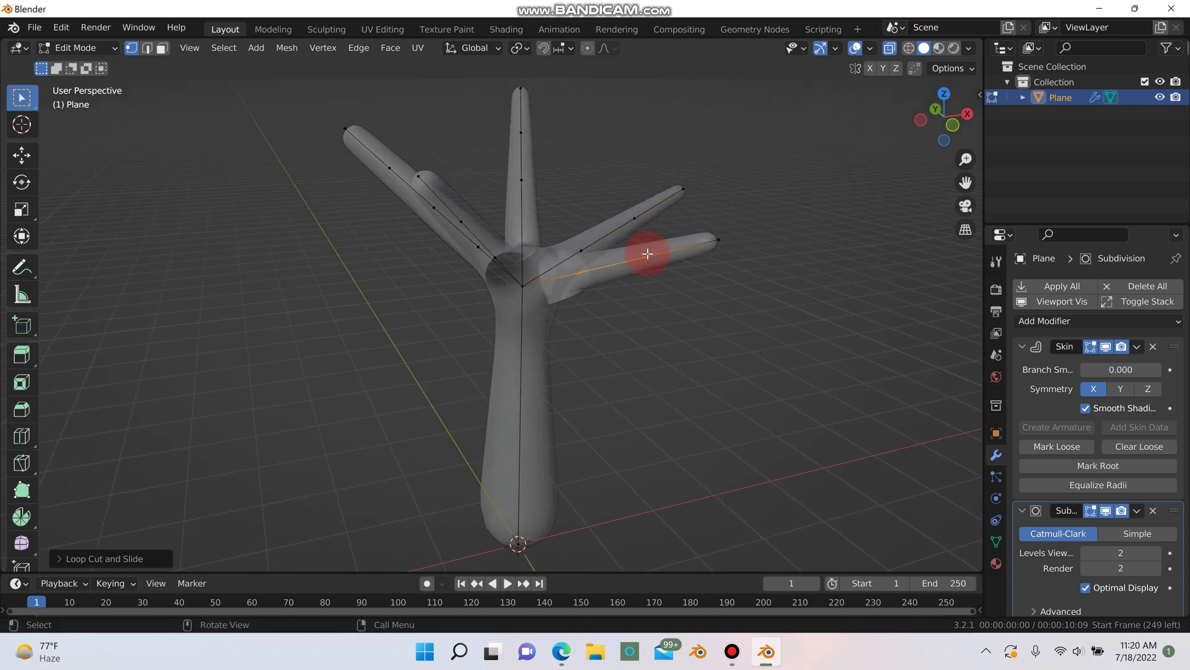
left_click(630, 222)
right_click(643, 244)
key("e")
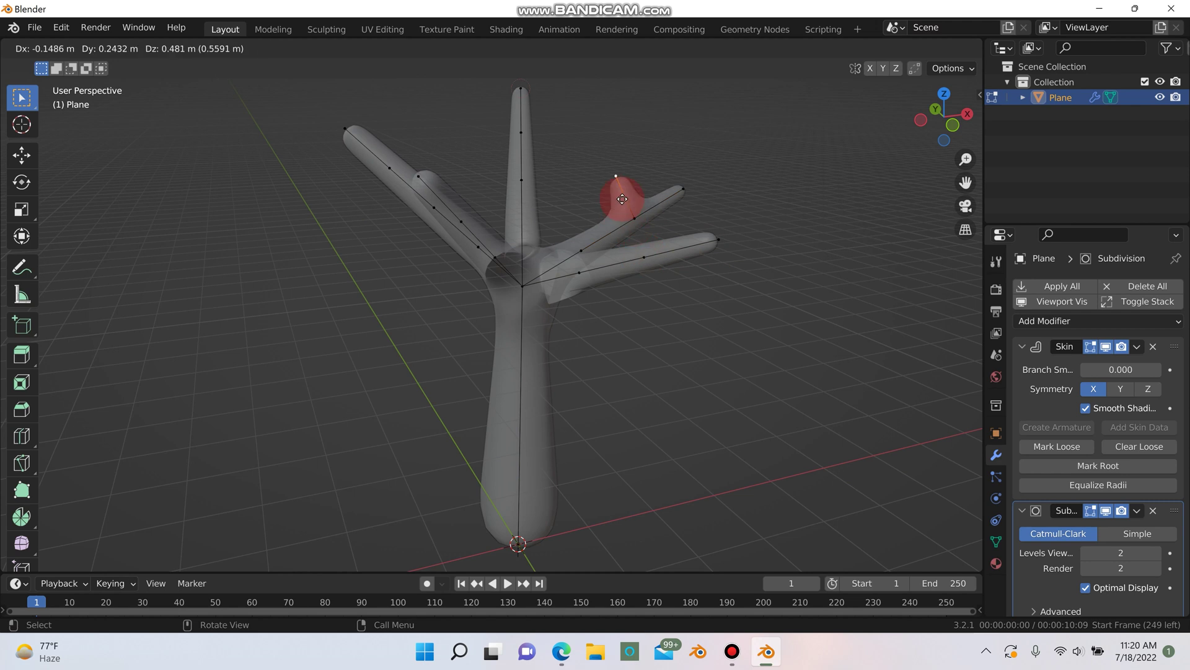
left_click(631, 205)
key("ctrl+a")
left_click(651, 260)
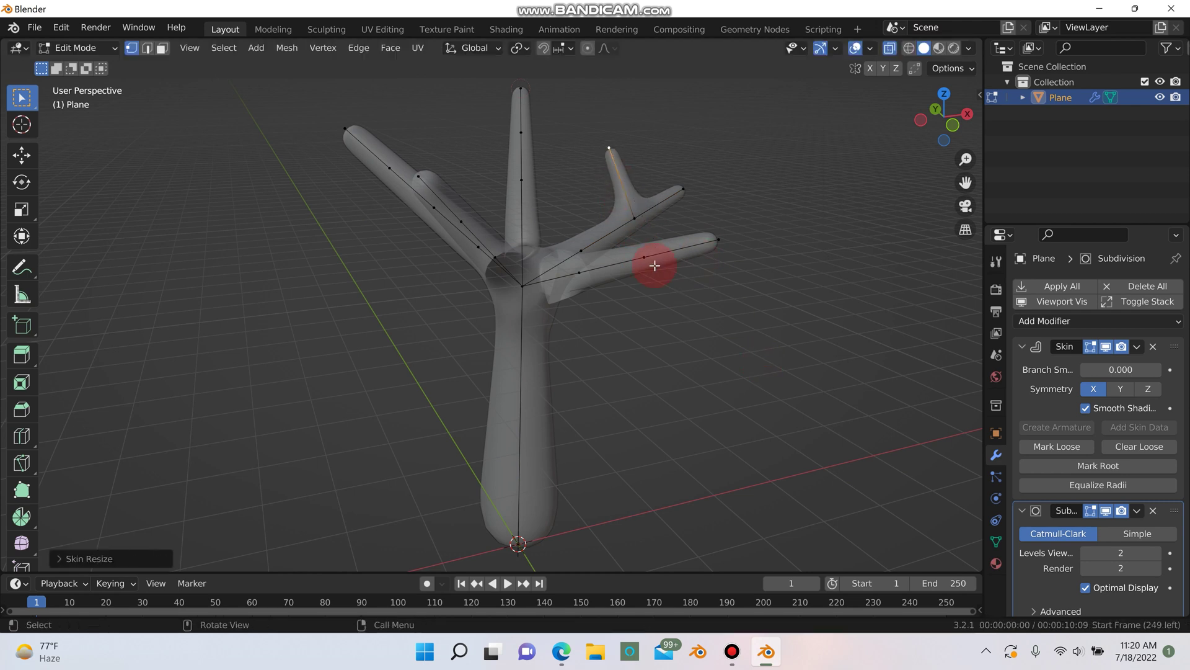
- Extrude a side branch up toward negative X from the midpoint vertex of the positive-Y branch and thin its tip
middle_click_drag(651, 260, 591, 205)
left_click(625, 240)
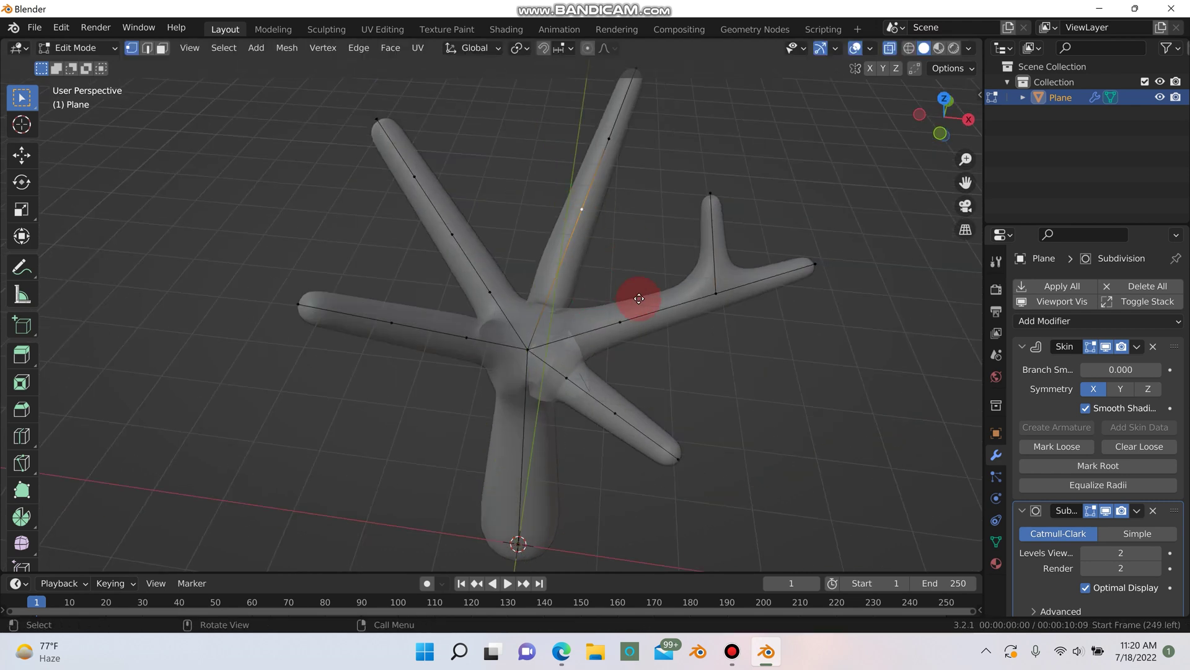
key("e")
left_click(564, 218)
key("ctrl+a")
left_click(606, 169)
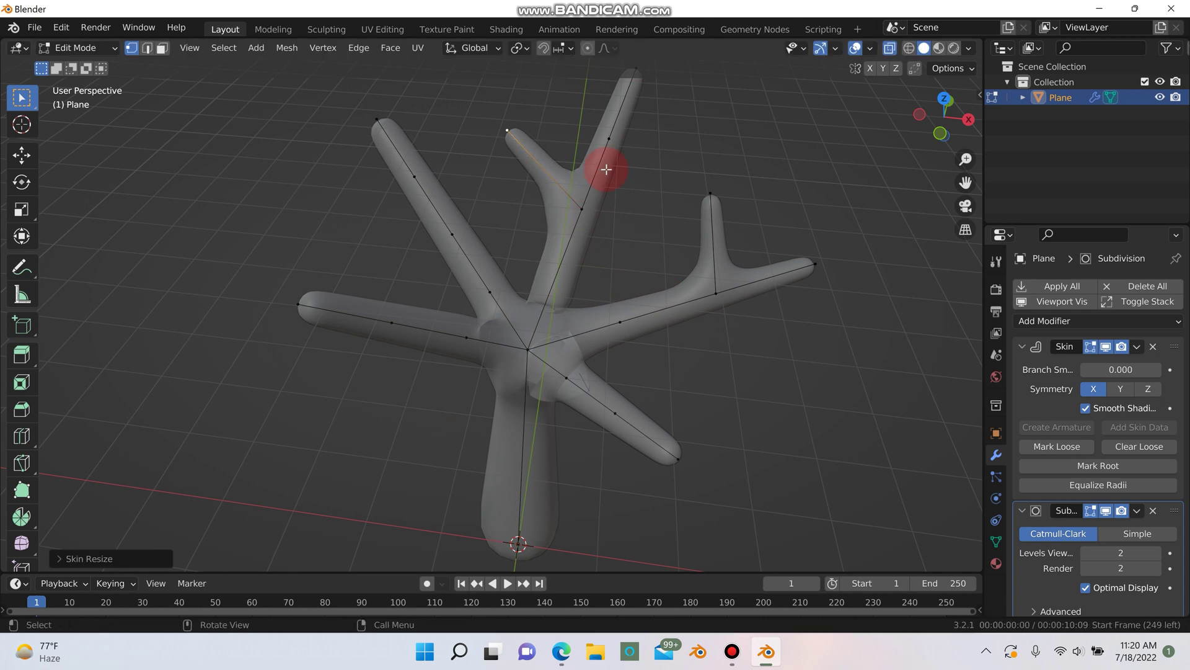
- Extrude a second side branch upward from the outer cut vertex of the positive-Y branch and thin its tip
middle_click_drag(627, 161, 587, 204)
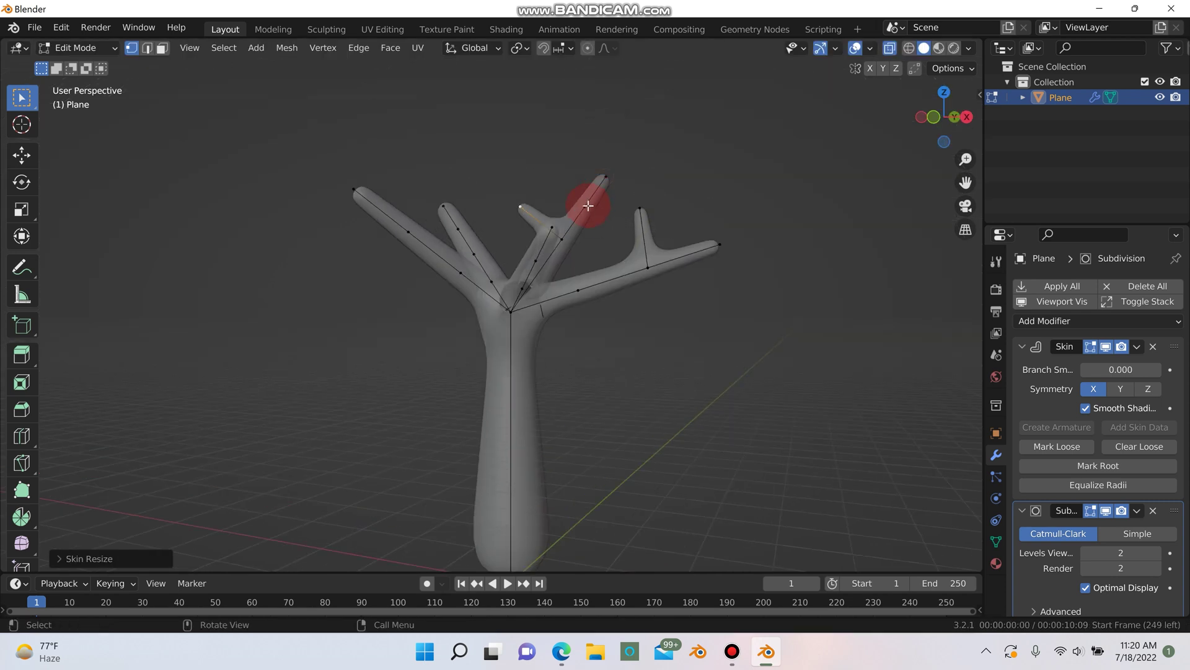
key("e")
left_click(567, 232)
key("ctrl+a")
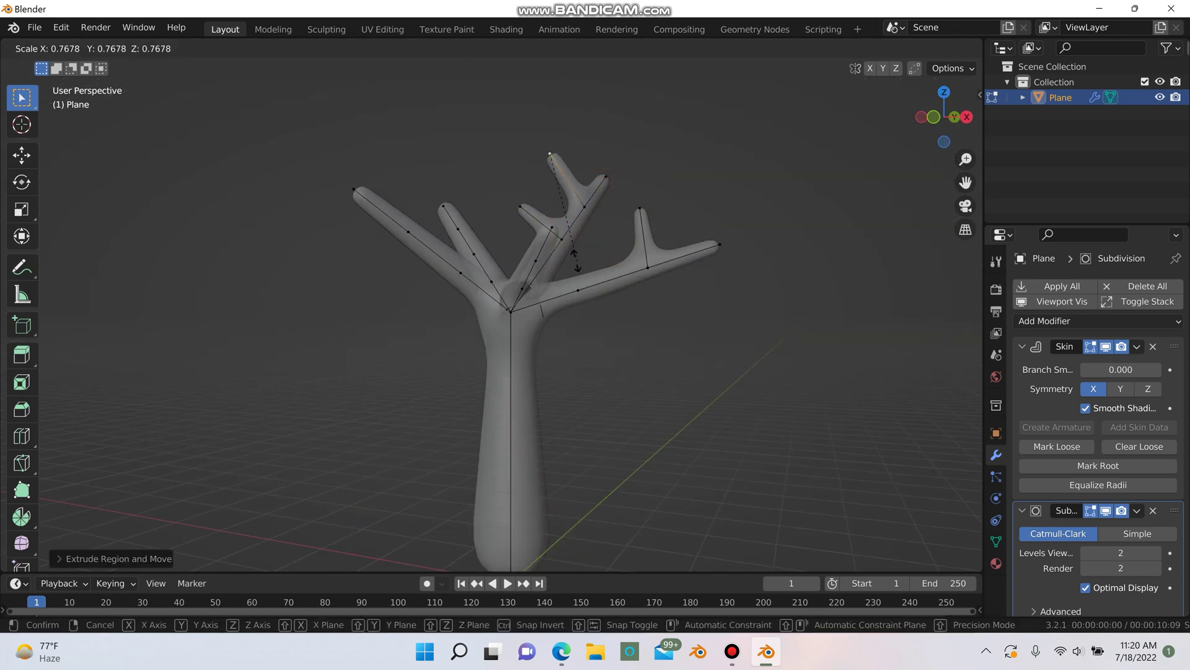
left_click(560, 231)
- Extrude a side branch upward from the inner cut vertex of the positive-X, positive-Y branch and thin its tip
middle_click_drag(560, 232, 593, 311)
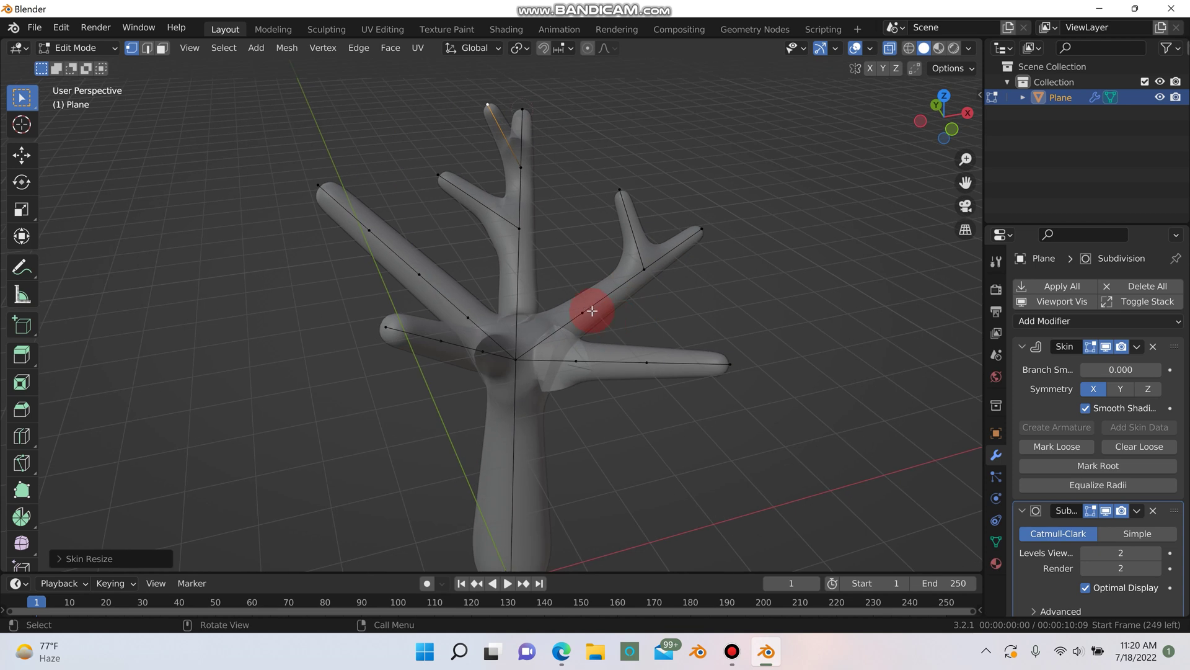
left_click(587, 308)
key("e")
left_click(574, 231)
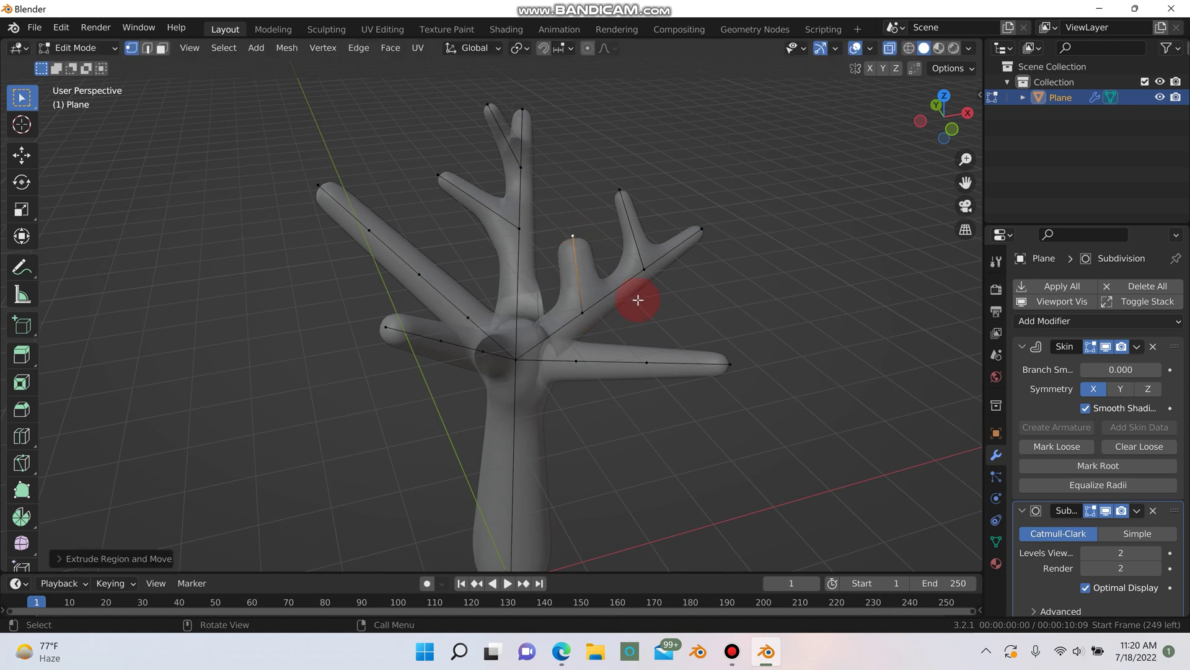
key("ctrl+a")
left_click(585, 300)
- Shrink the skin radius at the midpoint vertex of the positive-Y branch by a scale of about 0.72
middle_click_drag(585, 300, 622, 356)
left_click(615, 285)
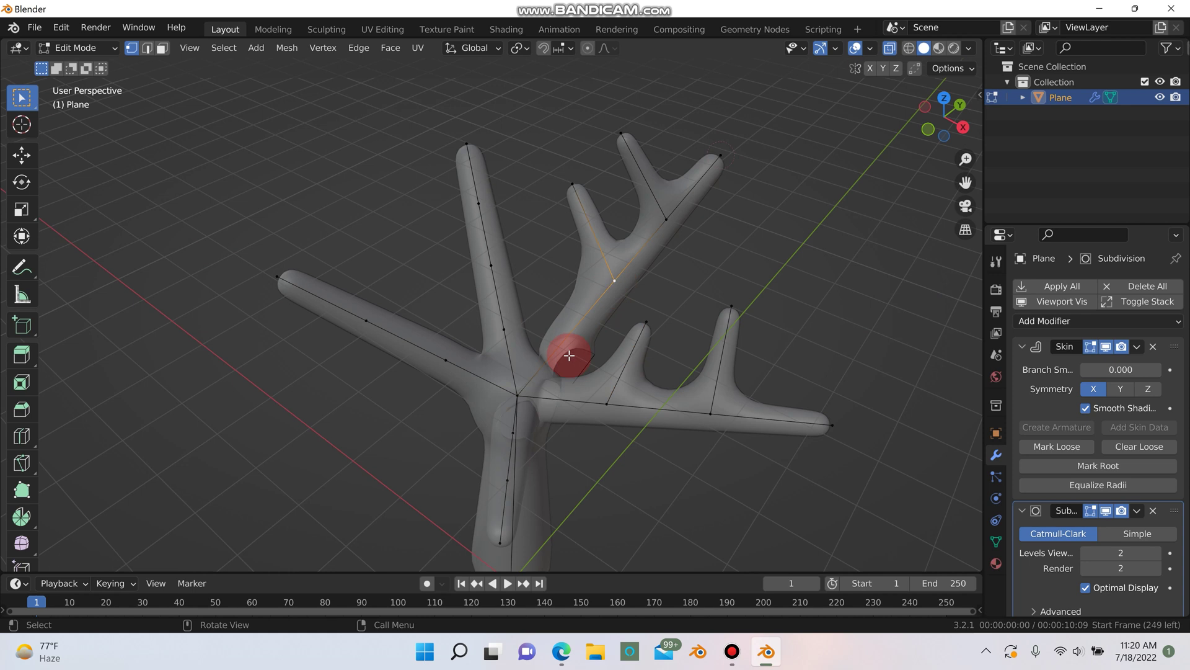
key("ctrl+a")
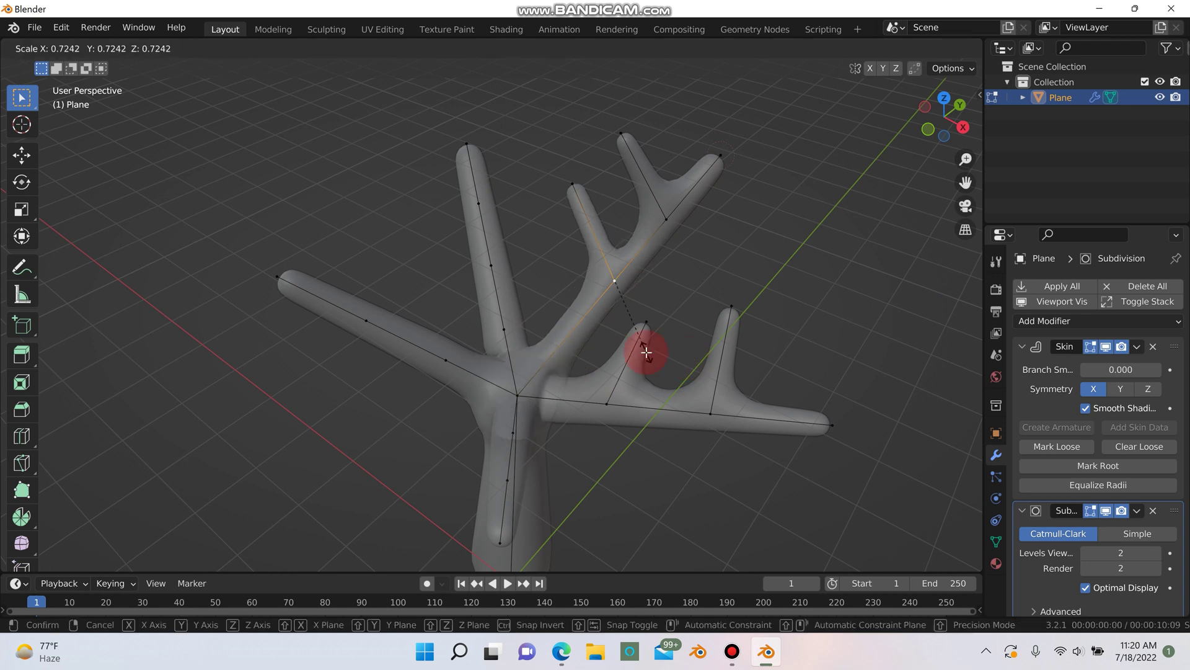
left_click(648, 353)
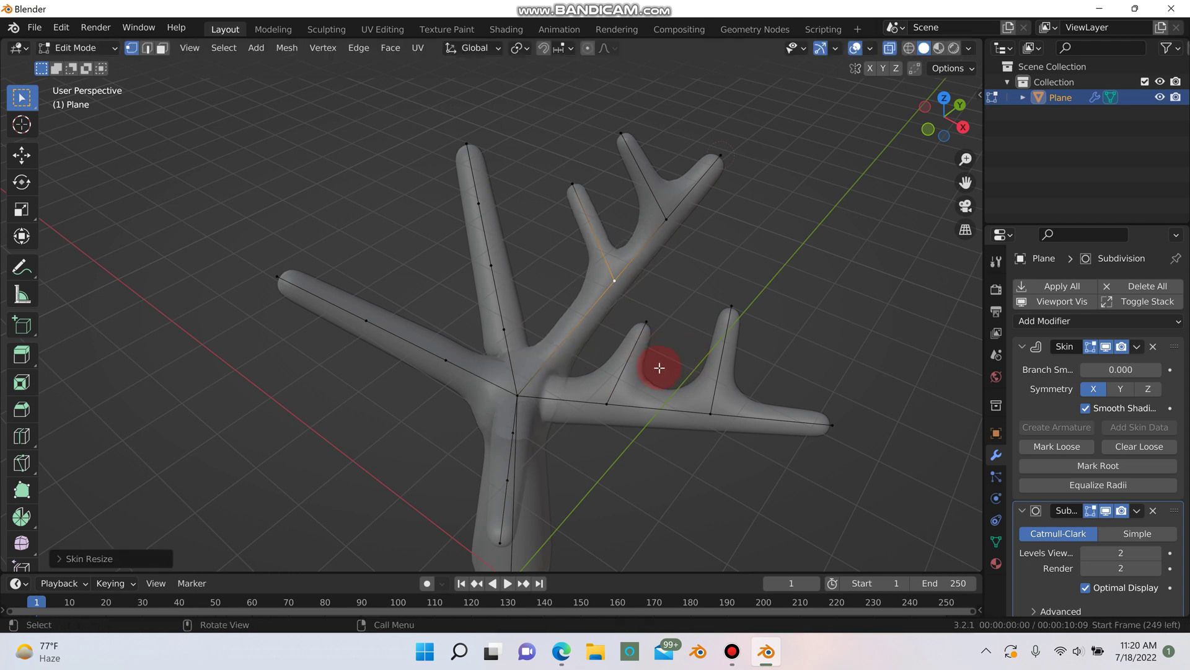
- Extrude a side branch upward from the outer cut vertex of the positive-X, negative-Y branch and thin its tip
middle_click_drag(589, 386, 713, 279)
left_click(707, 251)
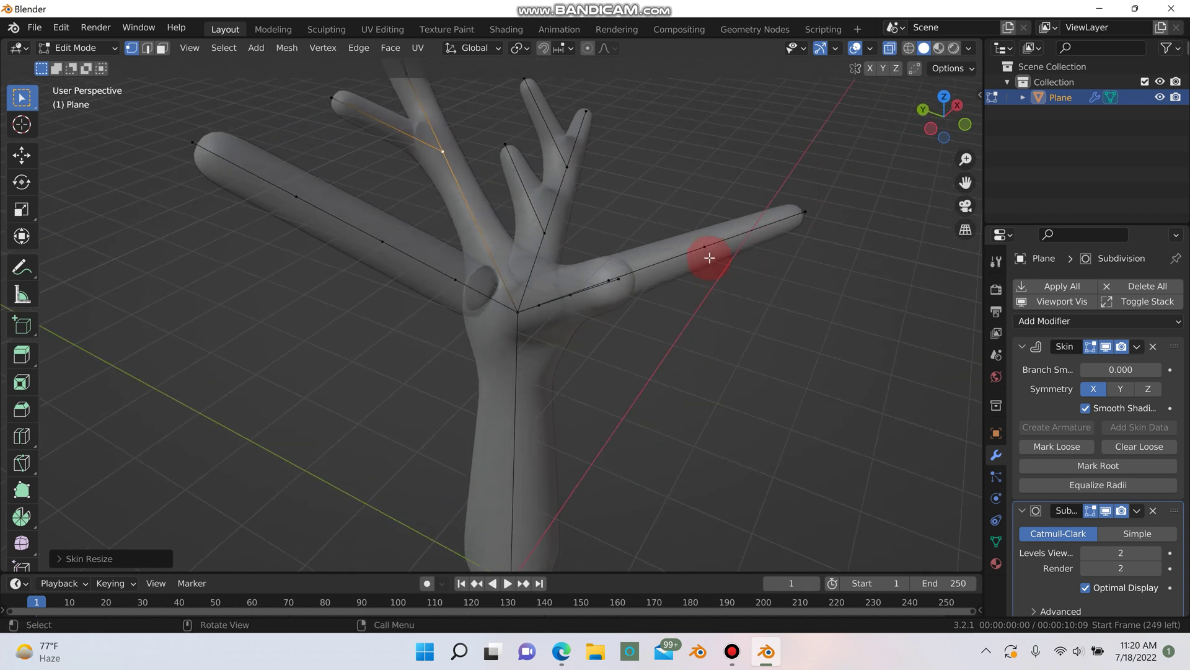
key("e")
left_click(707, 259)
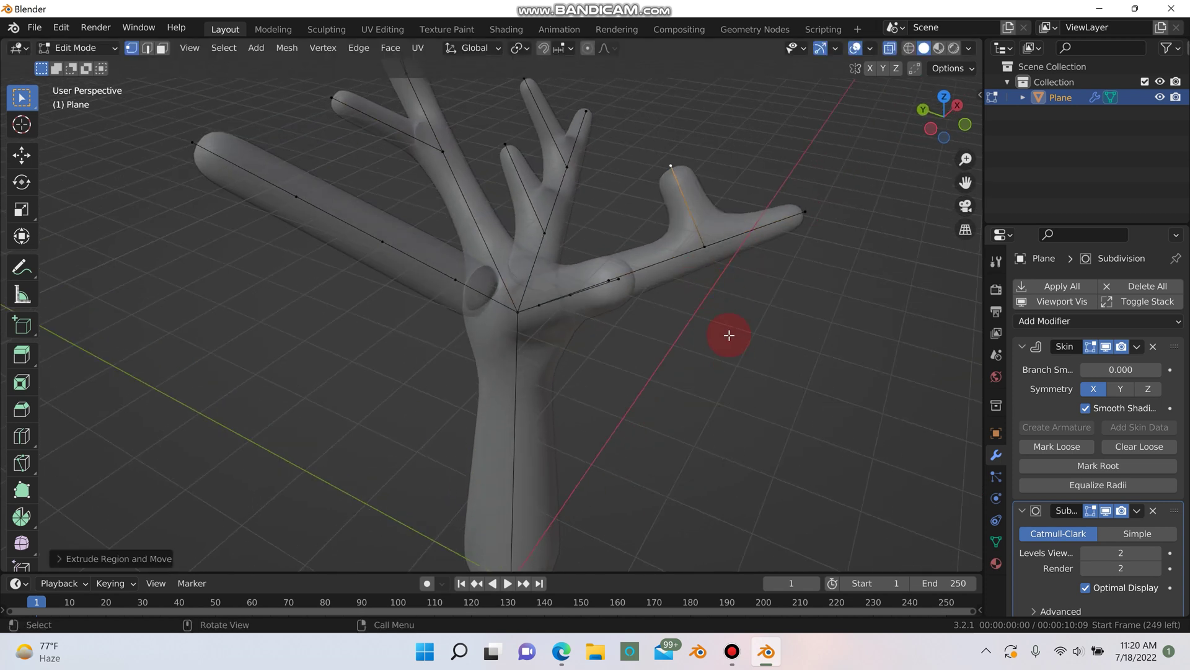
key("ctrl+a")
left_click(679, 236)
- Extrude a side branch upward from the outer cut vertex of the negative-X, negative-Y branch and thin its tip
middle_click_drag(595, 265, 544, 295)
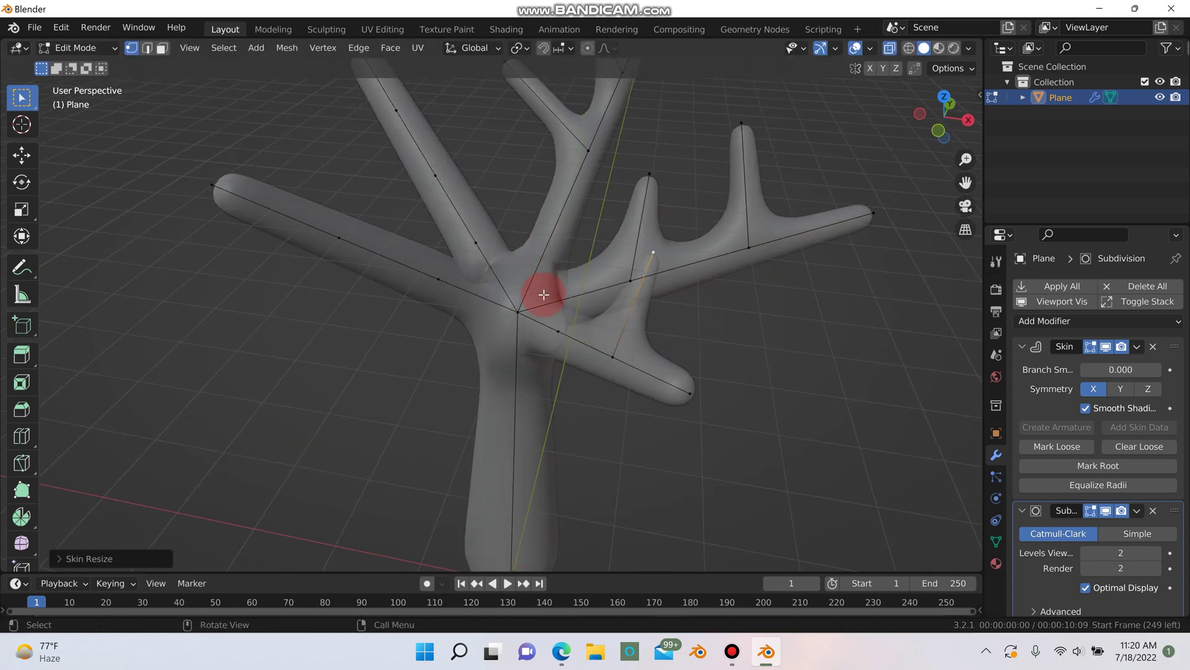
left_click(321, 239)
key("e")
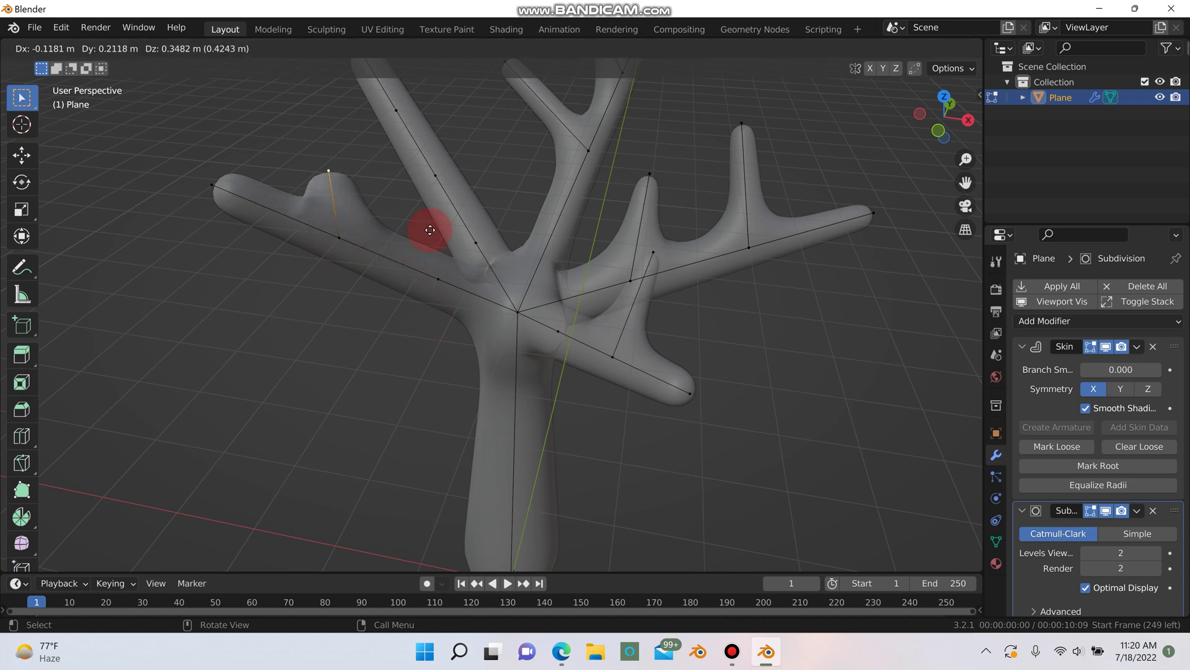
left_click(422, 199)
key("ctrl+a")
left_click(362, 214)
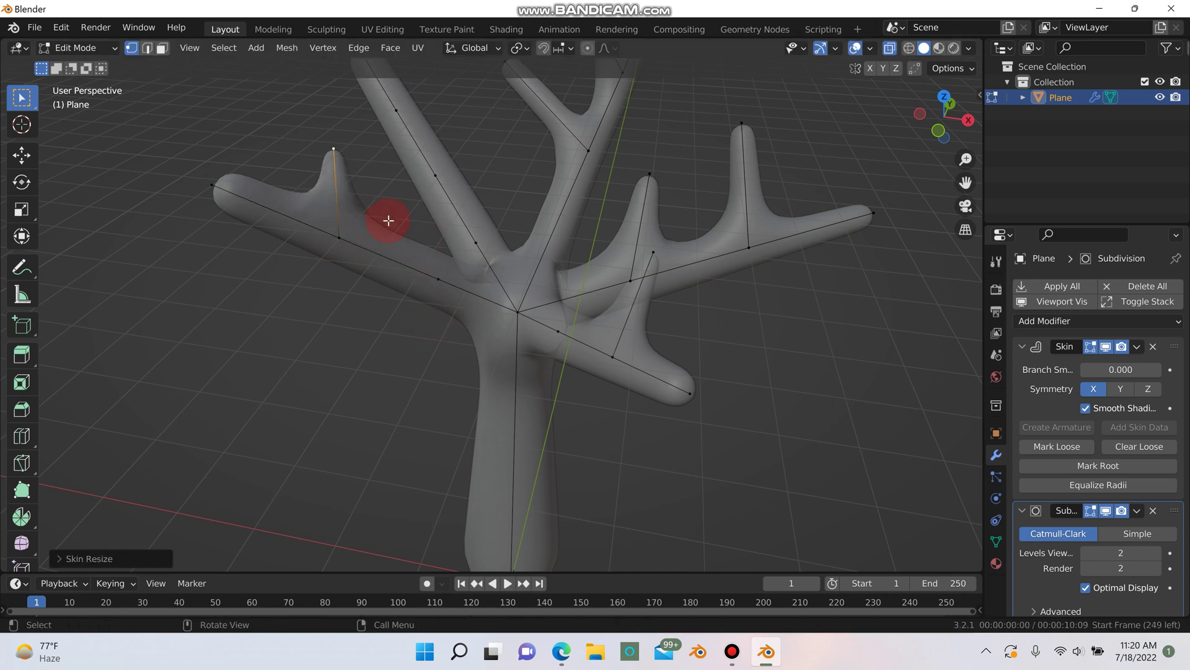
- Shrink the skin radius at the end vertex of the negative-X, negative-Y branch
middle_click_drag(391, 218, 174, 384)
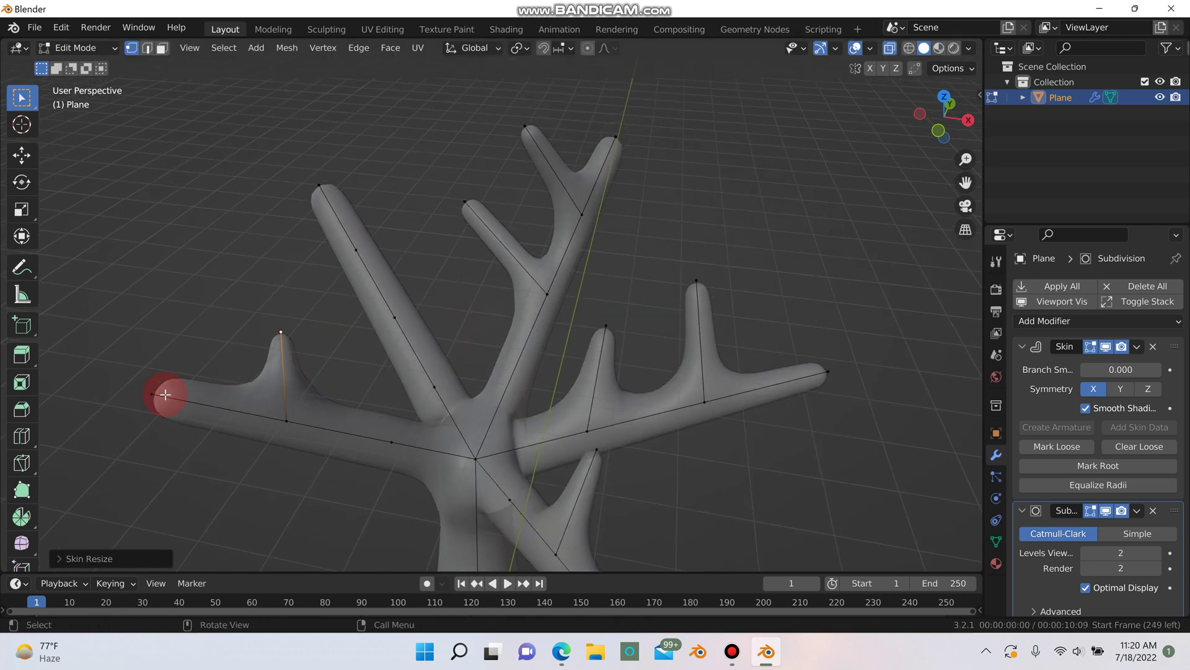
left_click(165, 395)
key("ctrl+a")
left_click(178, 391)
- Extrude a side branch upward from the middle cut vertex of the negative-X, positive-Y branch and thin its tip
left_click(407, 314)
left_click(430, 333)
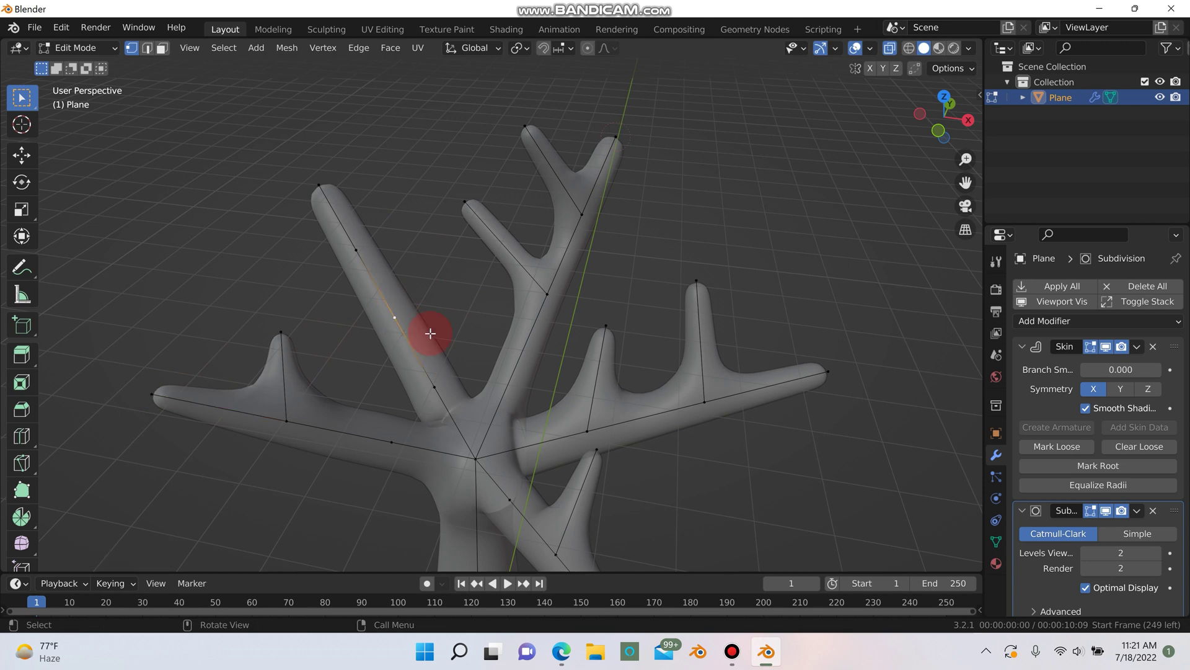
key("e")
left_click(450, 188)
key("ctrl+a")
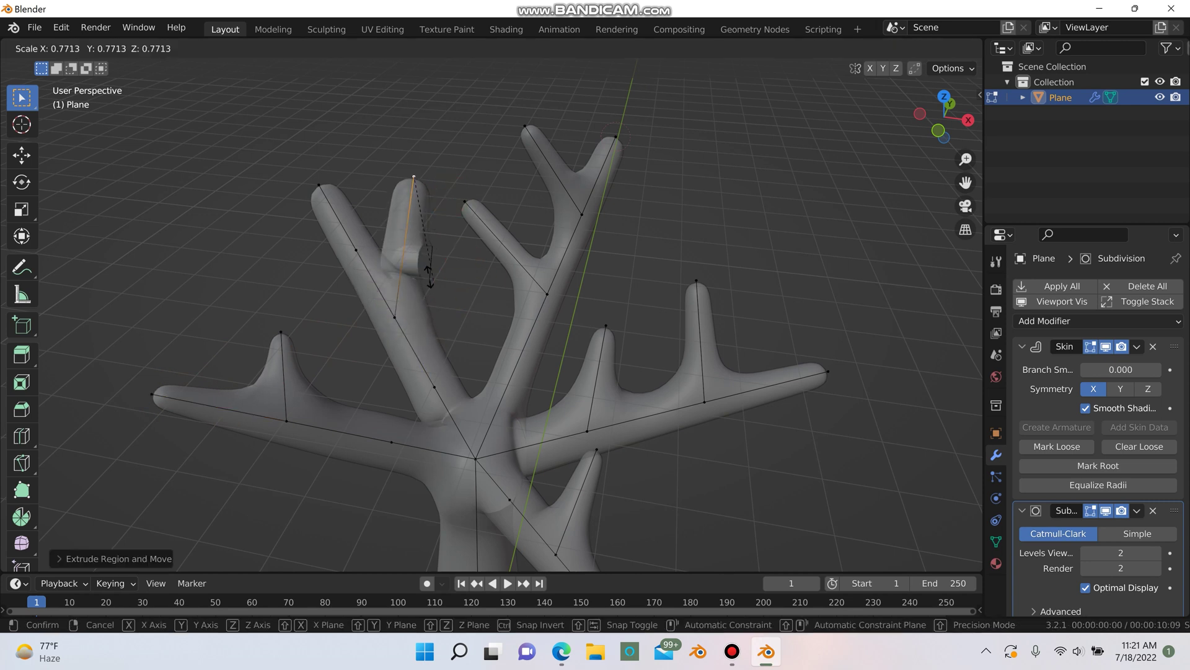
left_click(395, 247)
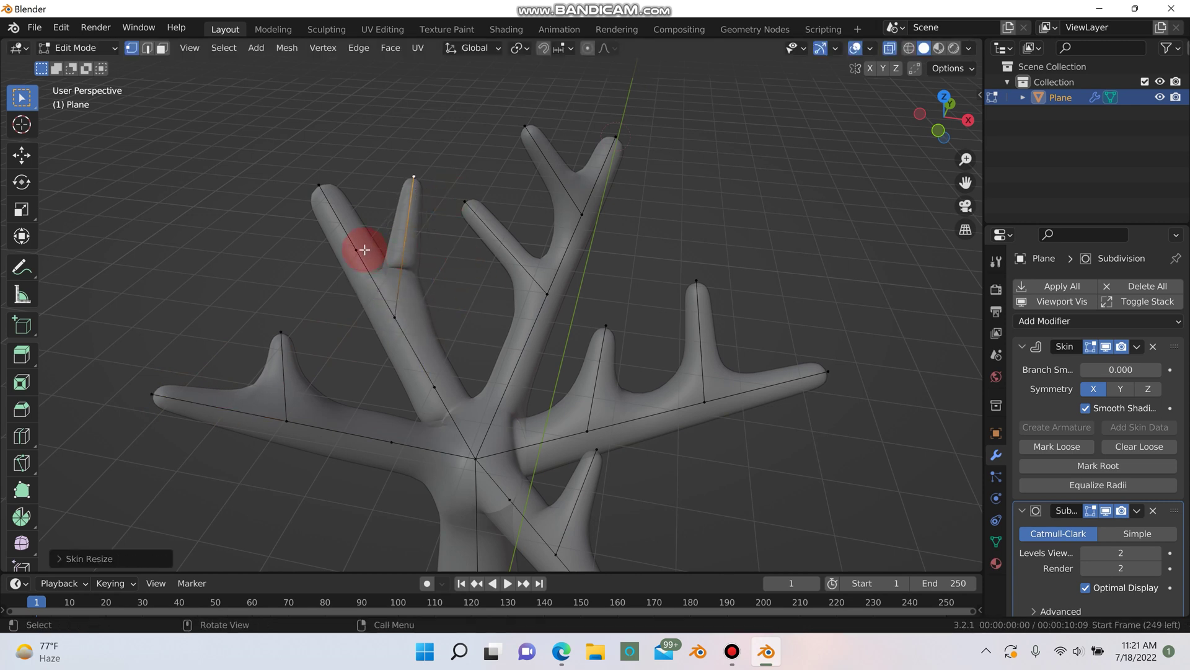
- Thin the negative-X, positive-Y branch by shrinking the skin at its outer cut vertex, middle cut vertex and tip
left_click(365, 249)
key("ctrl+a")
left_click(403, 302)
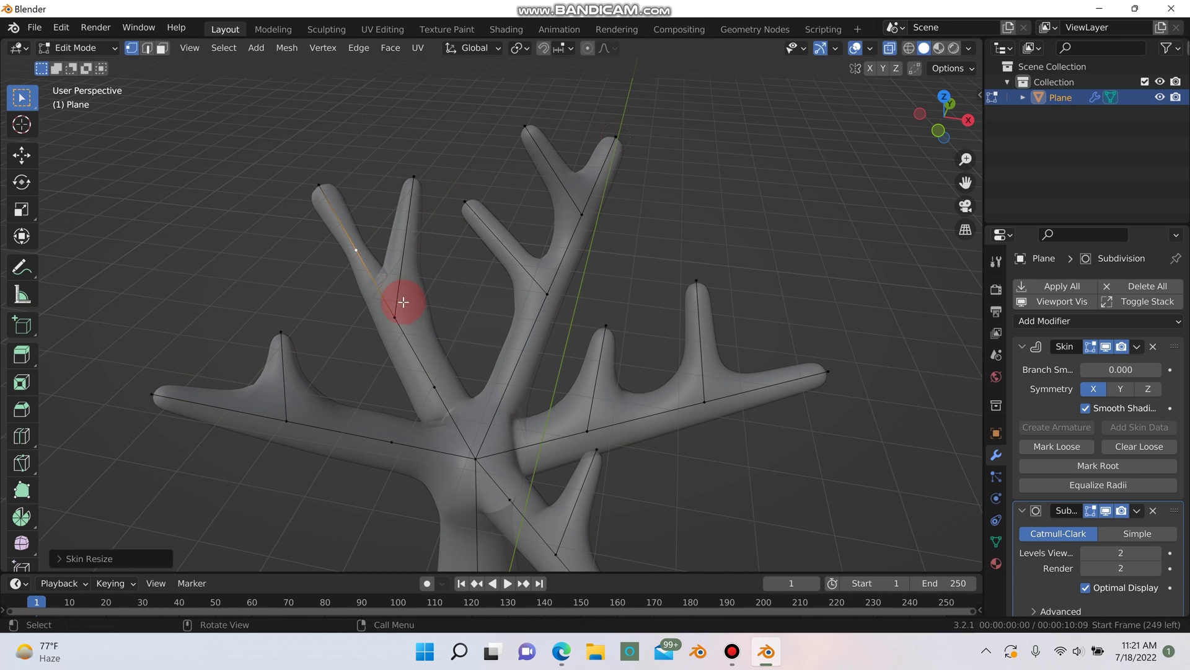
left_click(396, 316)
key("ctrl+a")
left_click(351, 200)
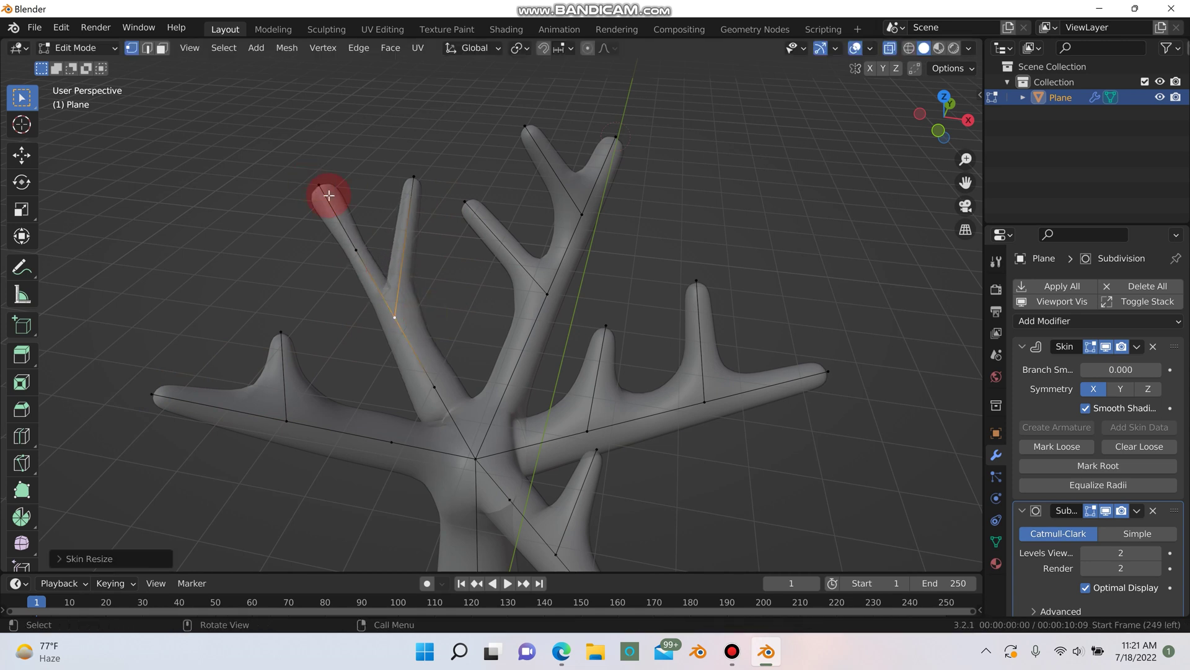
left_click(328, 196)
key("ctrl+a")
- Extrude a thin twig toward negative X from the outer cut vertex of the negative-X, positive-Y branch and shrink its tip
left_click(358, 253)
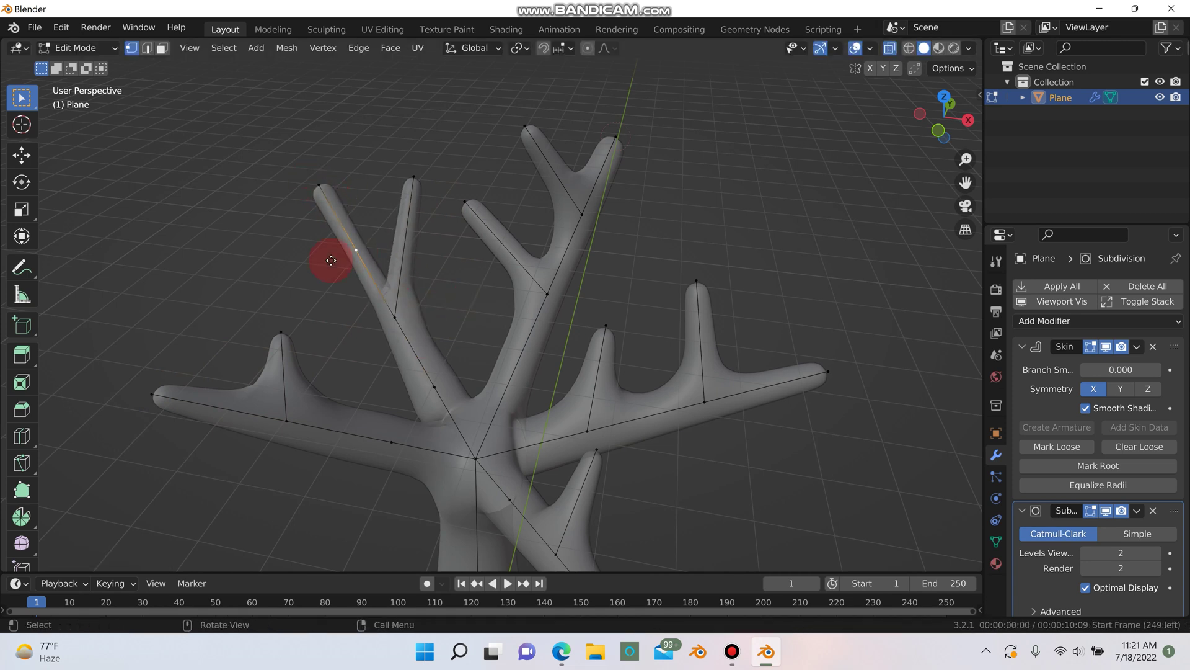
key("e")
left_click(269, 246)
key("ctrl+a")
left_click(506, 398)
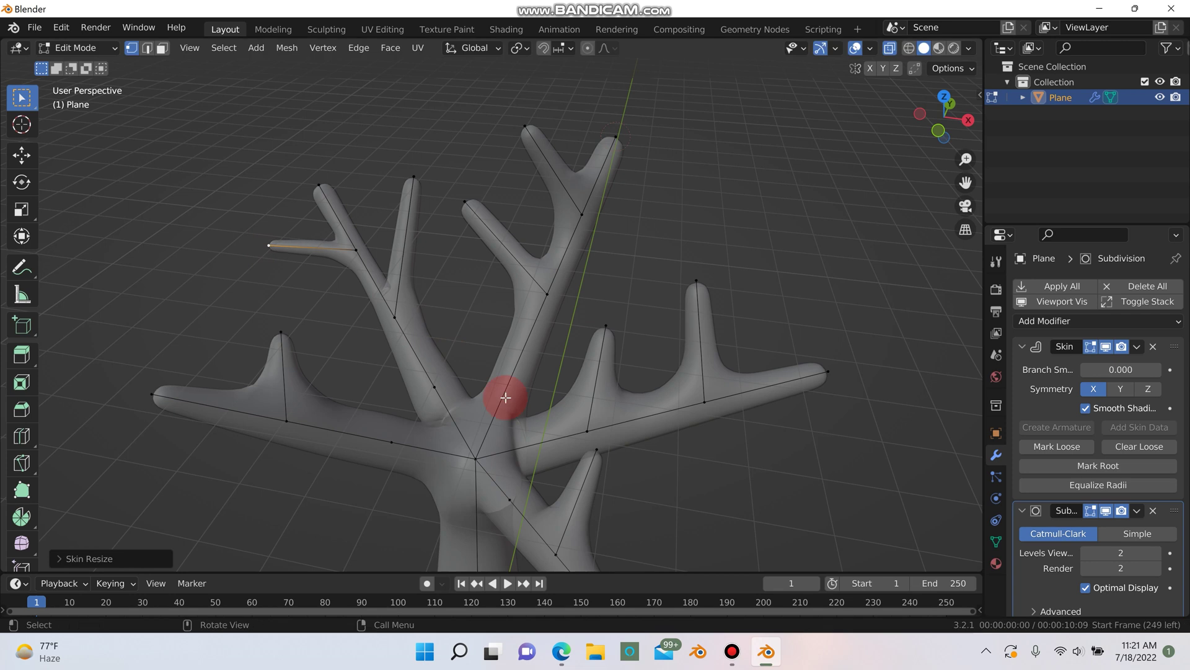
- Extrude a side branch upward from the inner cut vertex of the negative-X, negative-Y branch and thin its tip
middle_click_drag(506, 397, 430, 340)
left_click(432, 341)
key("e")
left_click(480, 281)
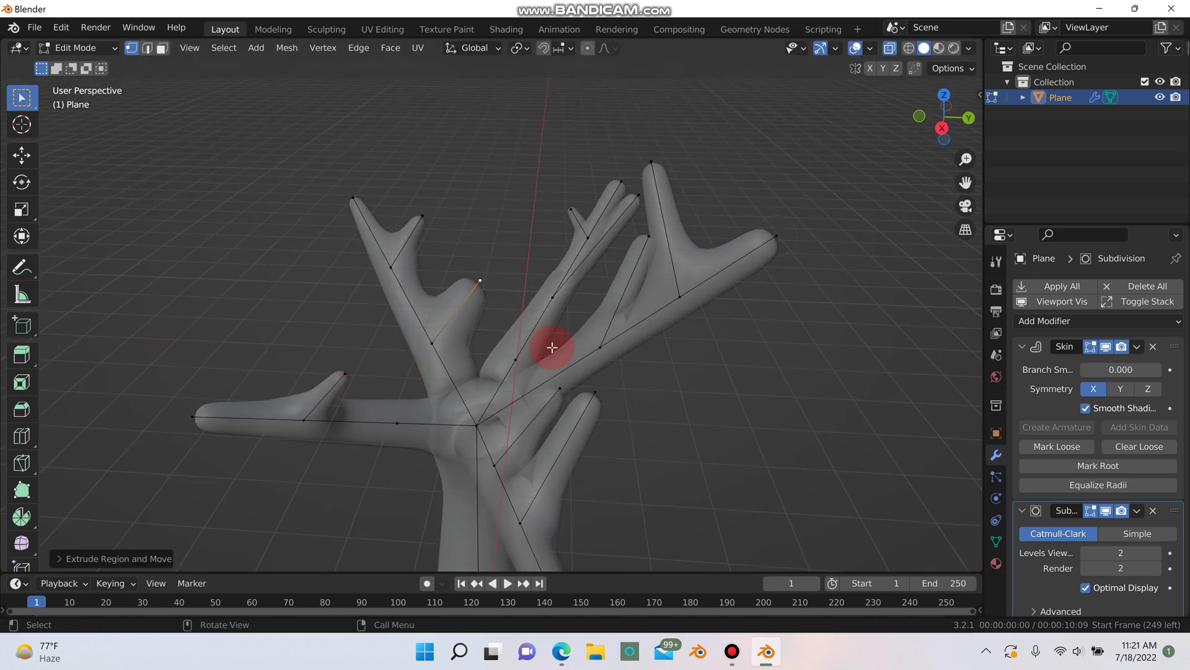
key("ctrl+a")
left_click(475, 317)
- Extrude a side branch up toward positive X and Y from the inner cut vertex of the negative-X, positive-Y branch, and thin its tip
middle_click_drag(478, 404, 478, 362)
left_click(451, 356)
key("e")
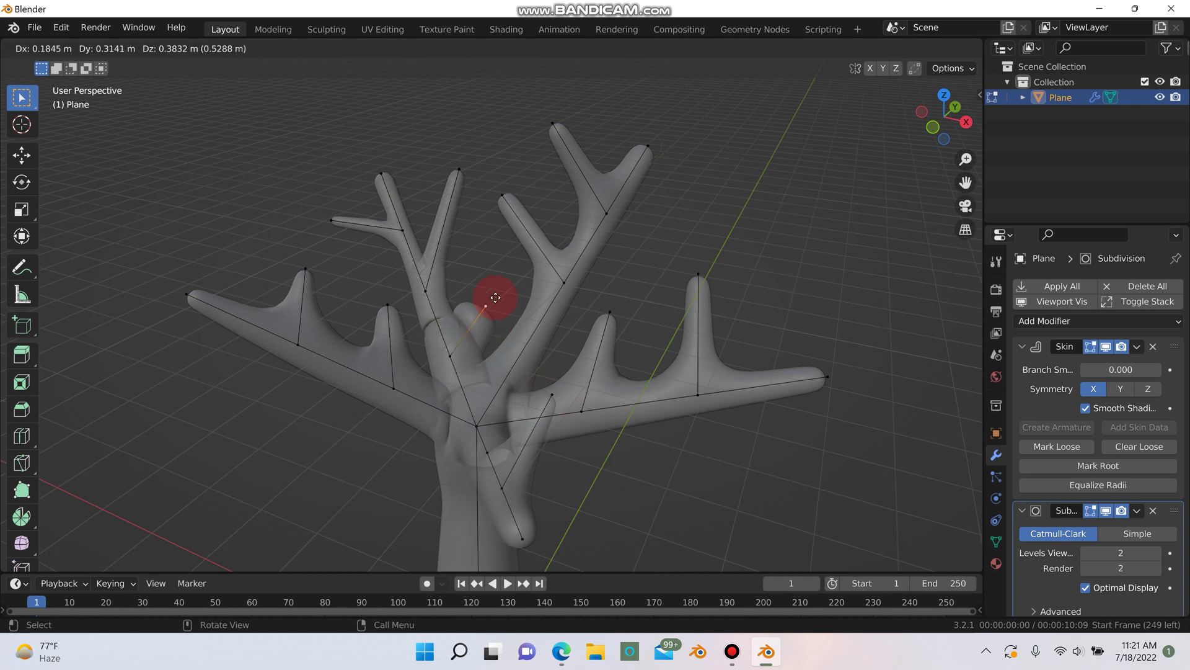
left_click(504, 276)
key("ctrl+a")
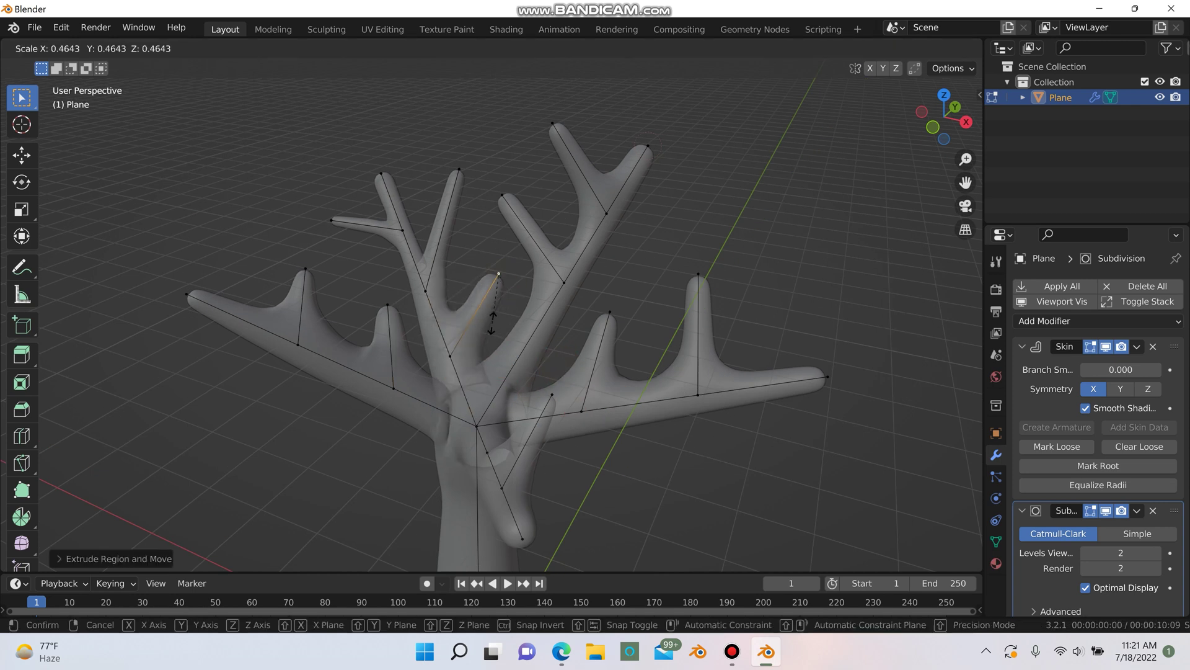
left_click(490, 304)
middle_click_drag(651, 391, 583, 287)
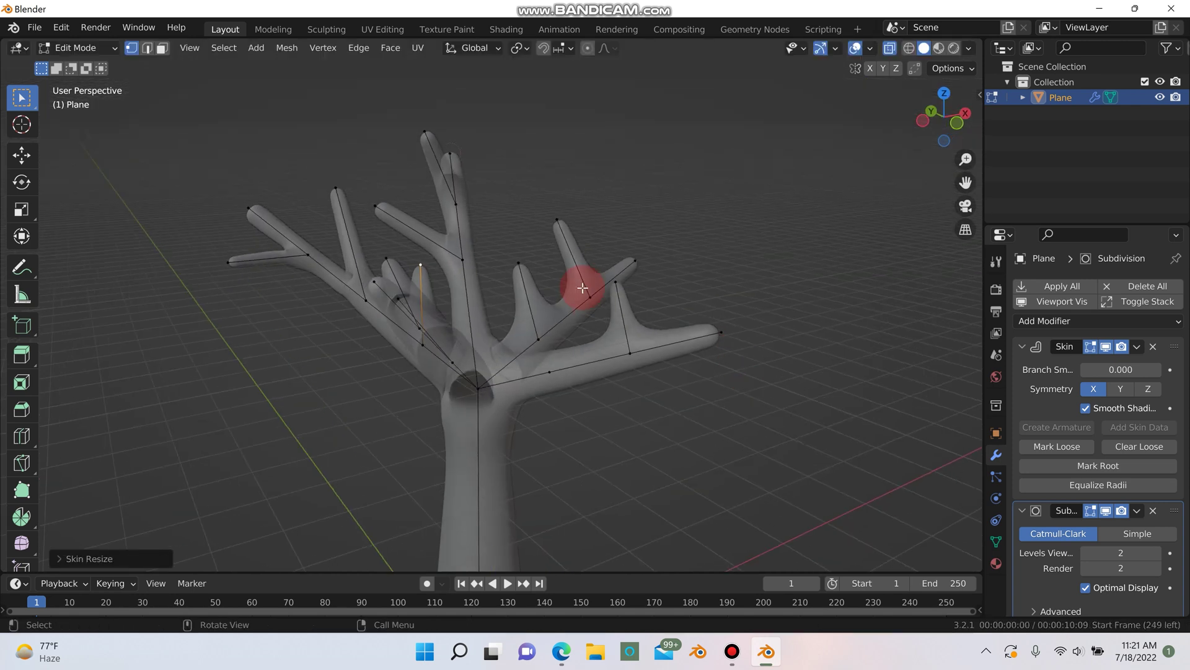
middle_click_drag(620, 357, 545, 414)
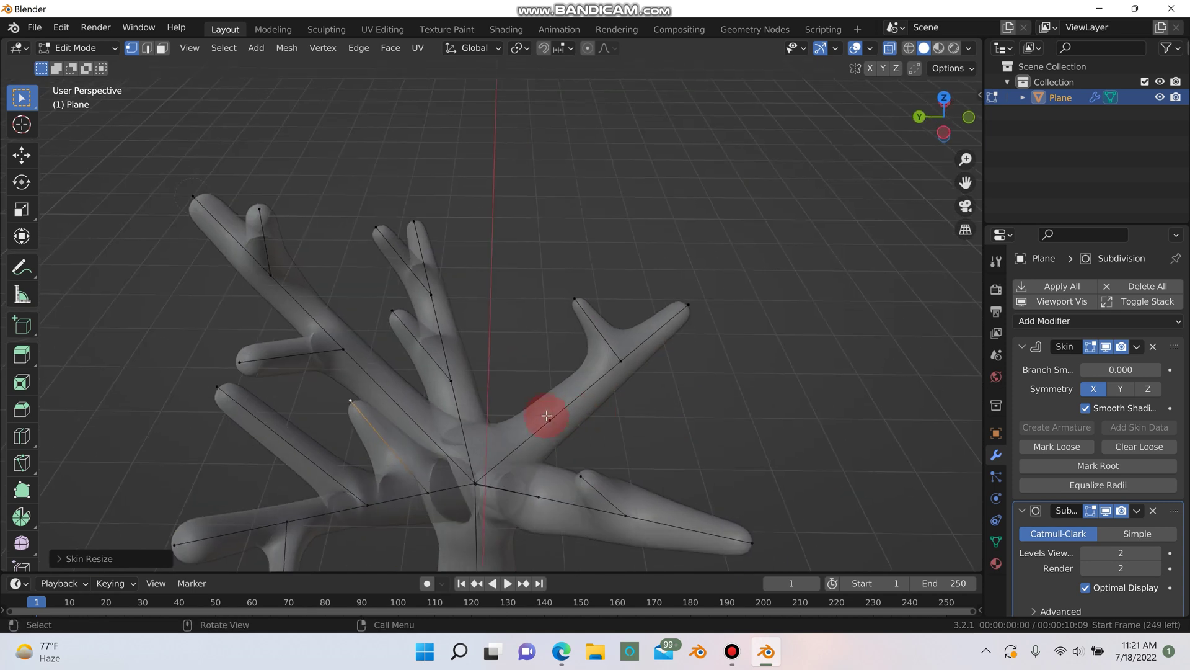
- Extrude a side branch from the inner cut vertex of the positive-X, negative-Y branch and thin its tip
key("e")
left_click(581, 352)
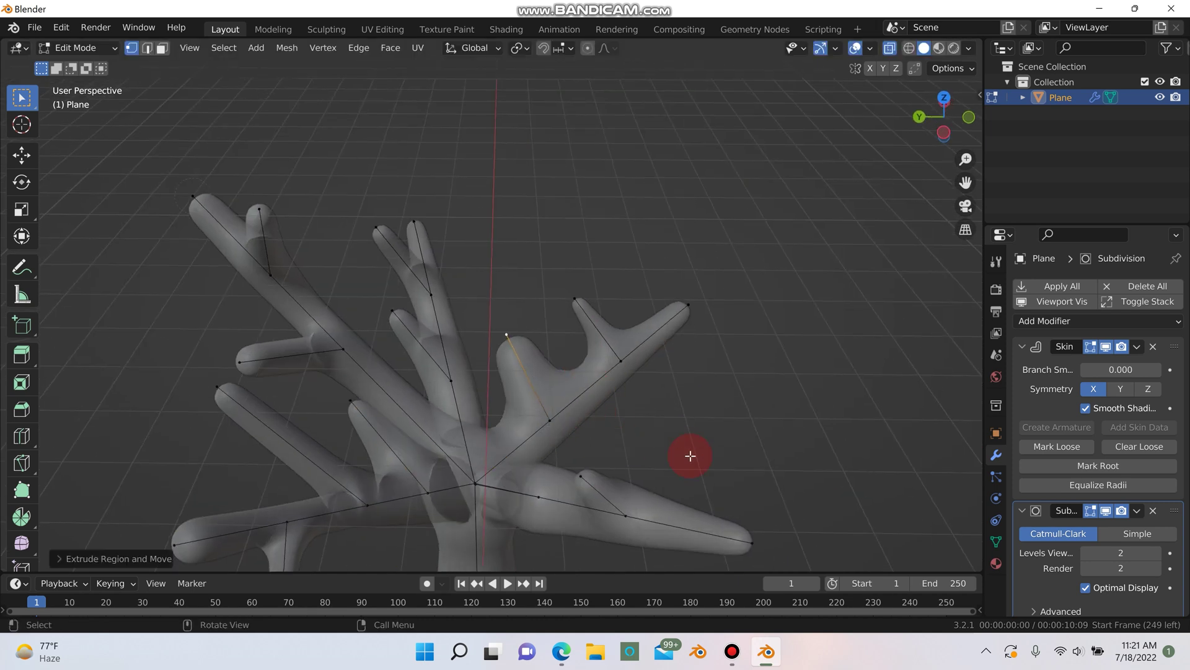
key("ctrl+a")
left_click(548, 373)
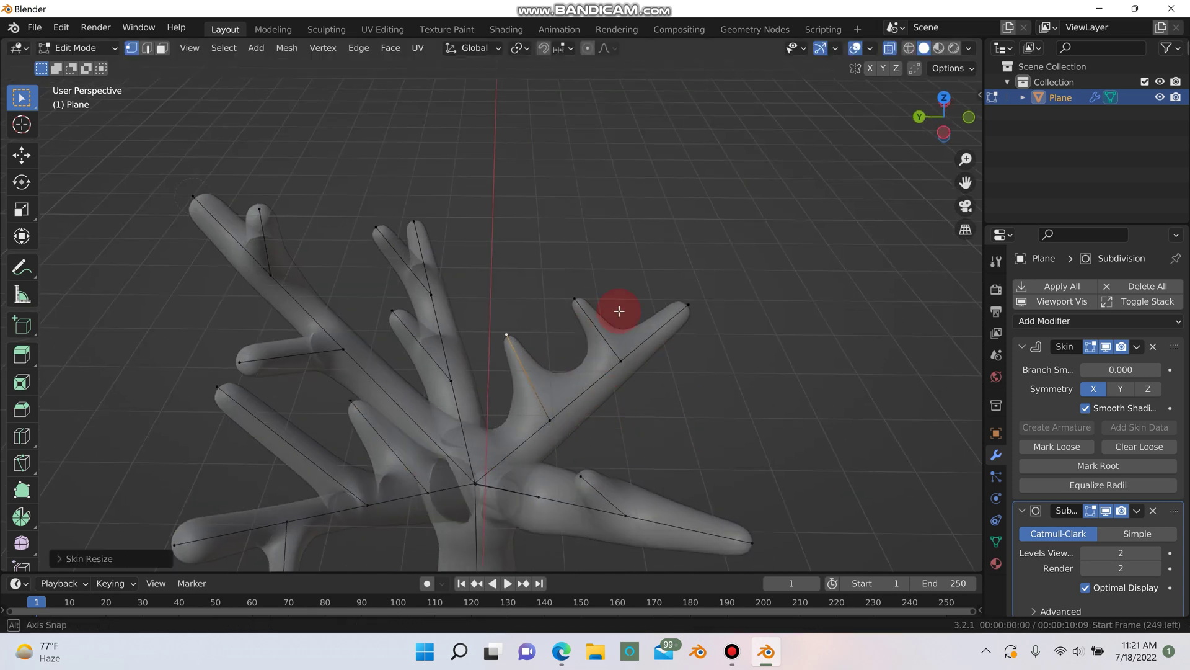
- Move the tip of the new positive-X, negative-Y side branch along the Z axis
key("g")
middle_click_drag(619, 311, 526, 310)
key("z")
left_click(654, 263)
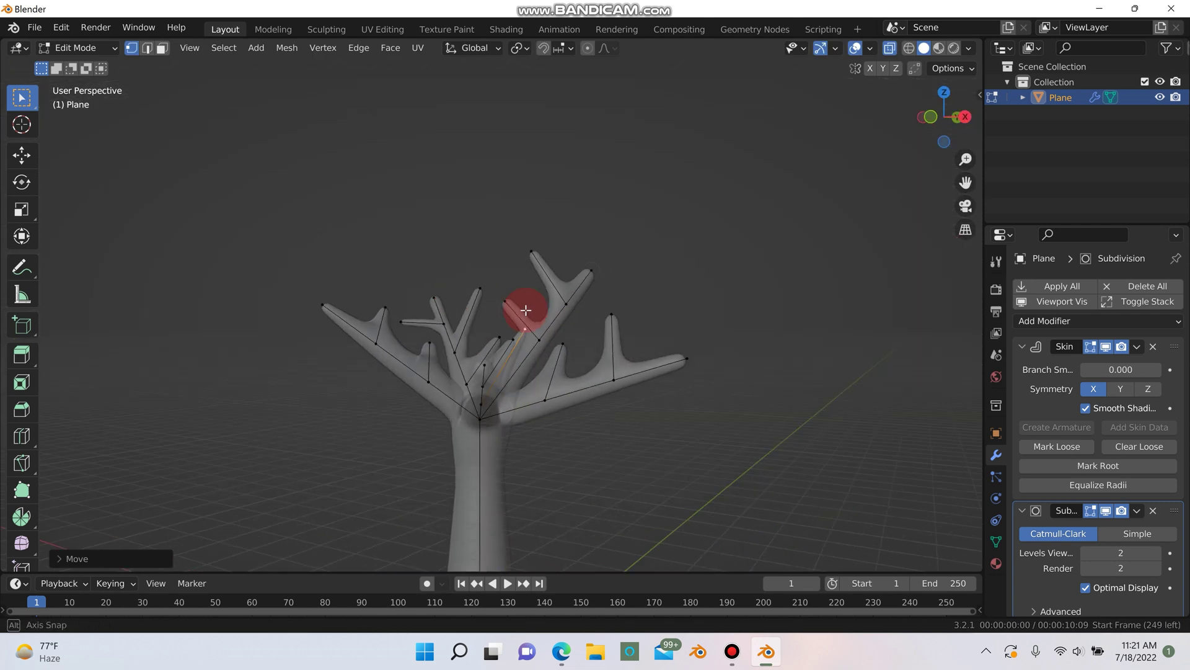
- Return to Object Mode, turn off X-ray display and select the tree
key("Tab")
left_click(650, 434)
middle_click_drag(649, 434, 639, 371)
left_click(891, 49)
middle_click_drag(831, 344, 470, 319)
left_click(470, 319)
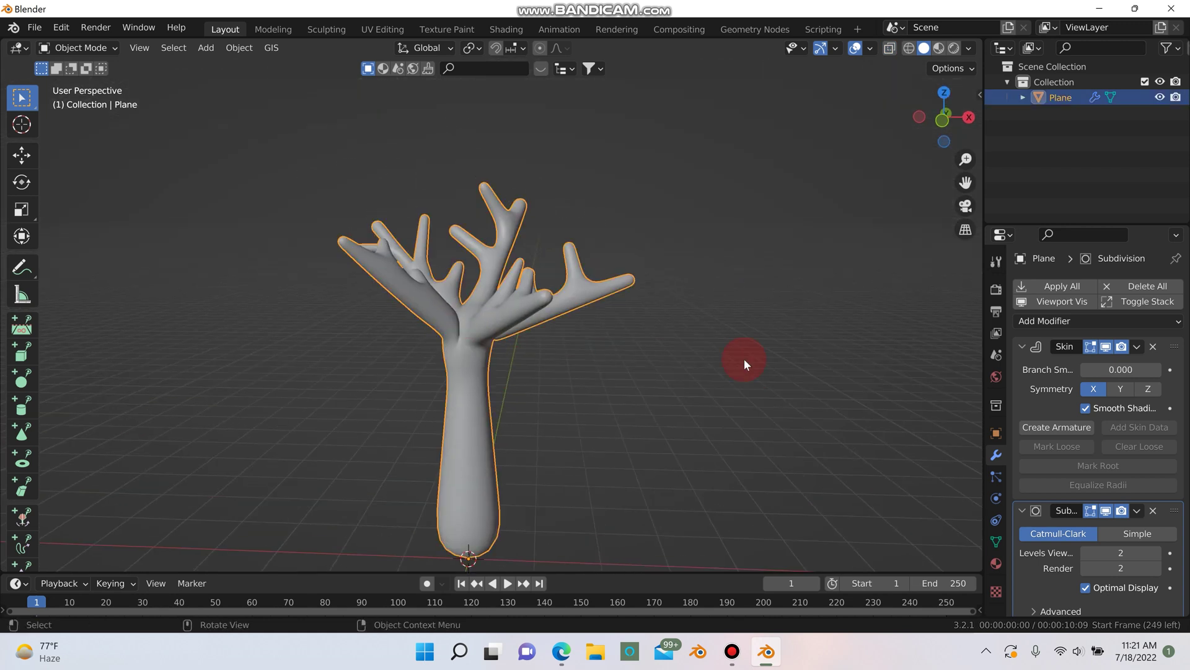
- Apply the Skin and Subdivision modifiers to the tree and check the applied mesh in Edit Mode
left_click(1139, 346)
left_click(1126, 363)
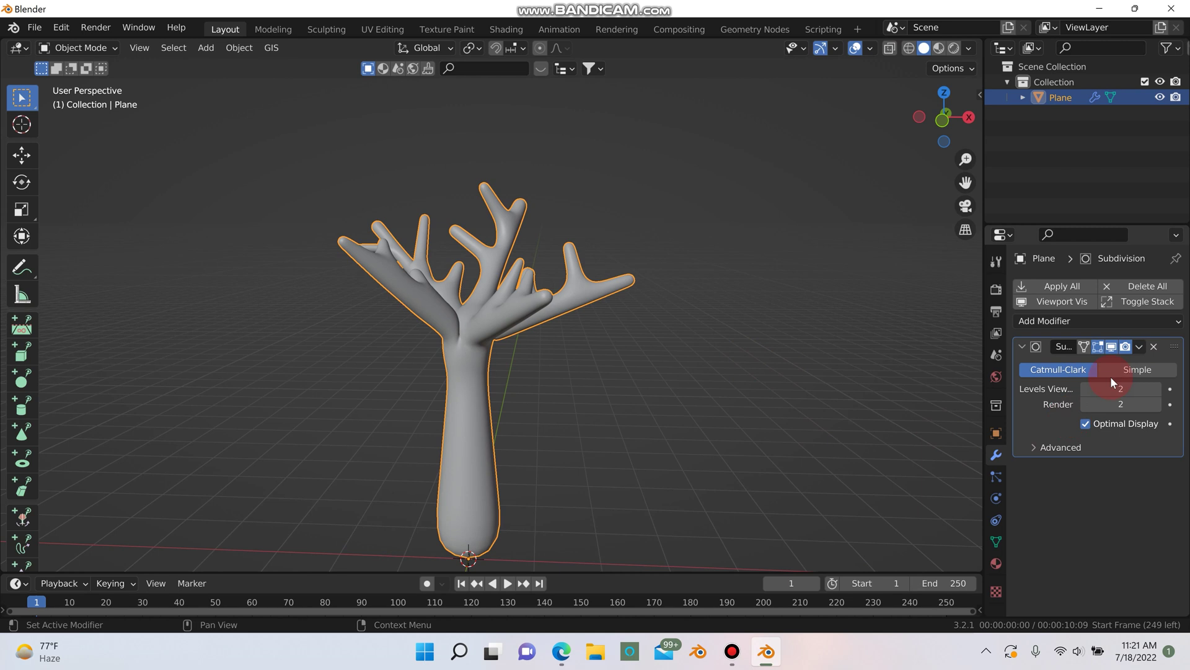
left_click(1138, 346)
left_click(1127, 362)
key("Tab")
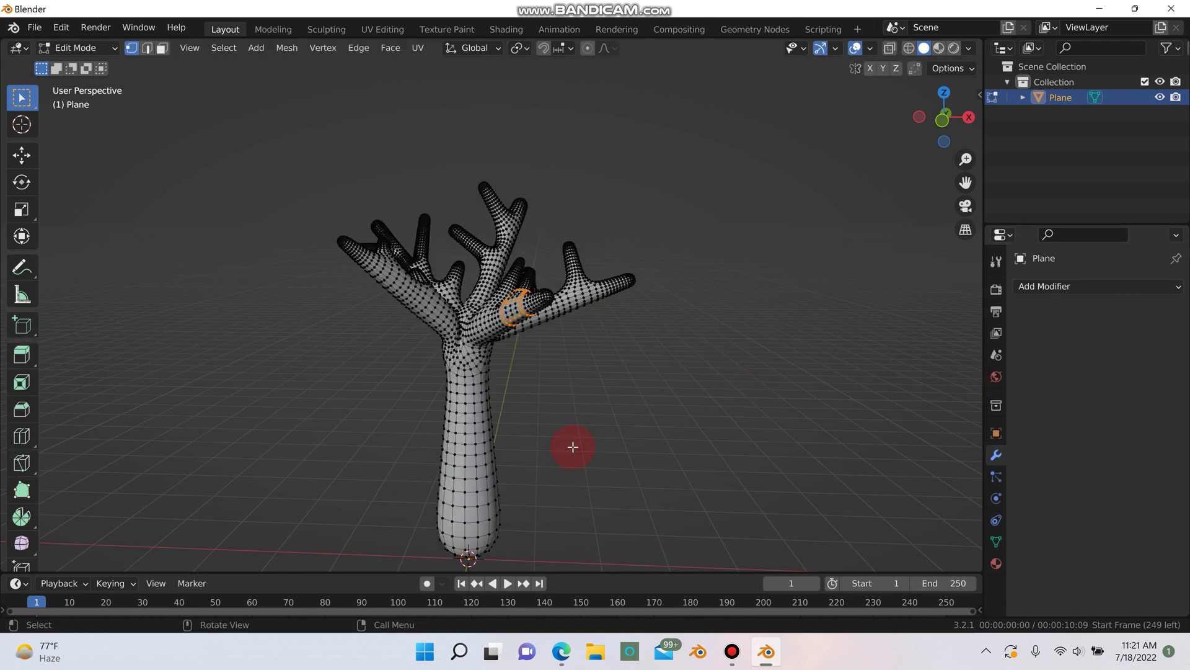
key("Tab")
key("Tab")
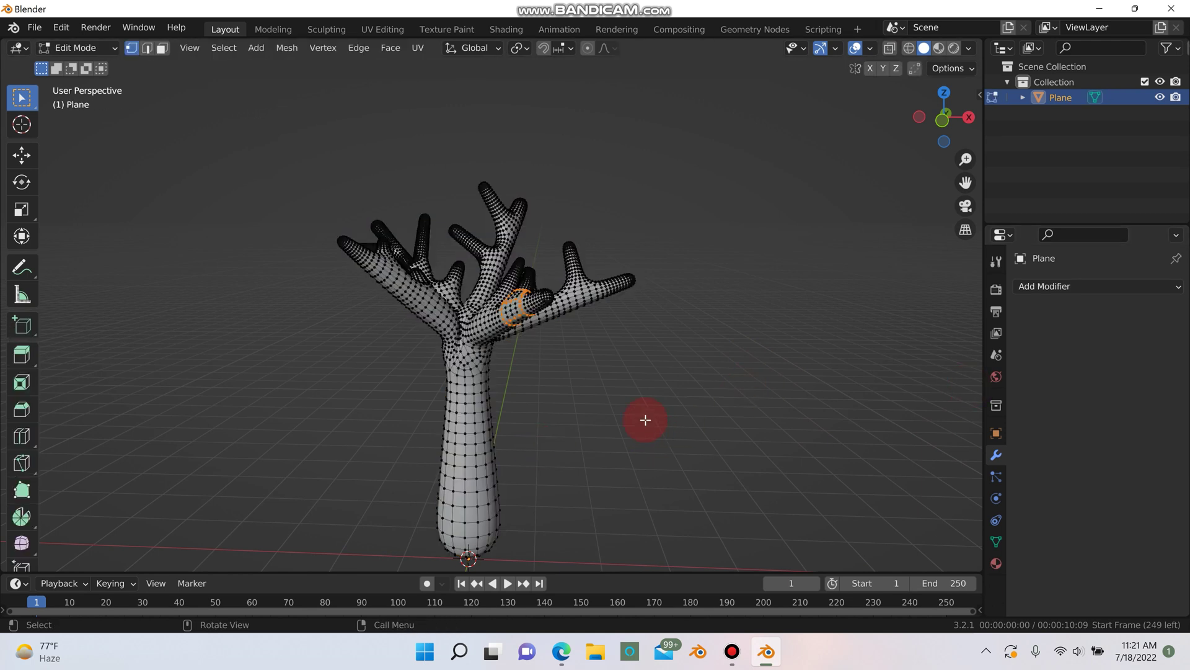
middle_click_drag(643, 418, 582, 415)
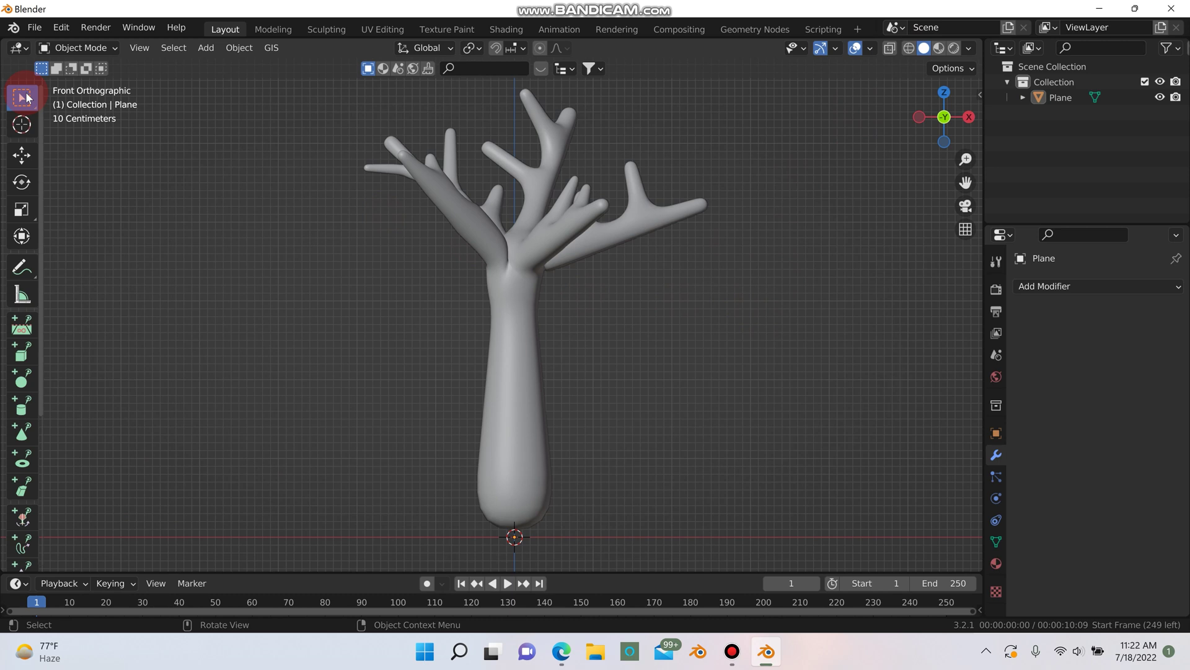
- Put the tree in Sculpt Mode and enable Dyntopo with Constant Detail detailing
left_click(103, 50)
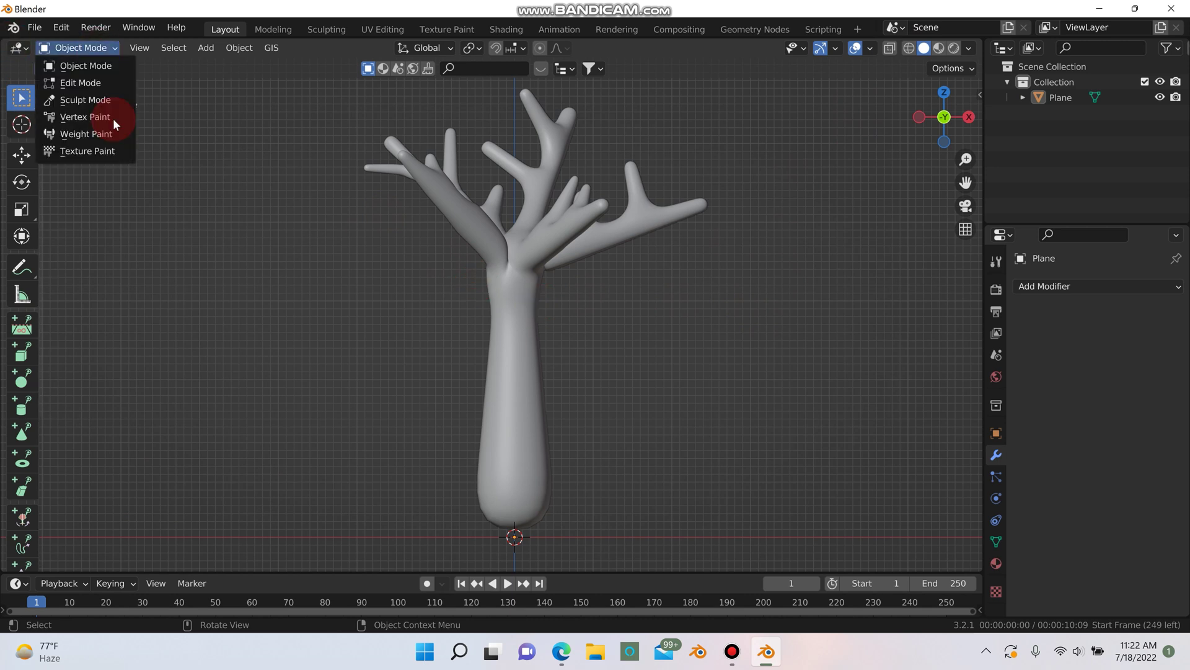
key("Return")
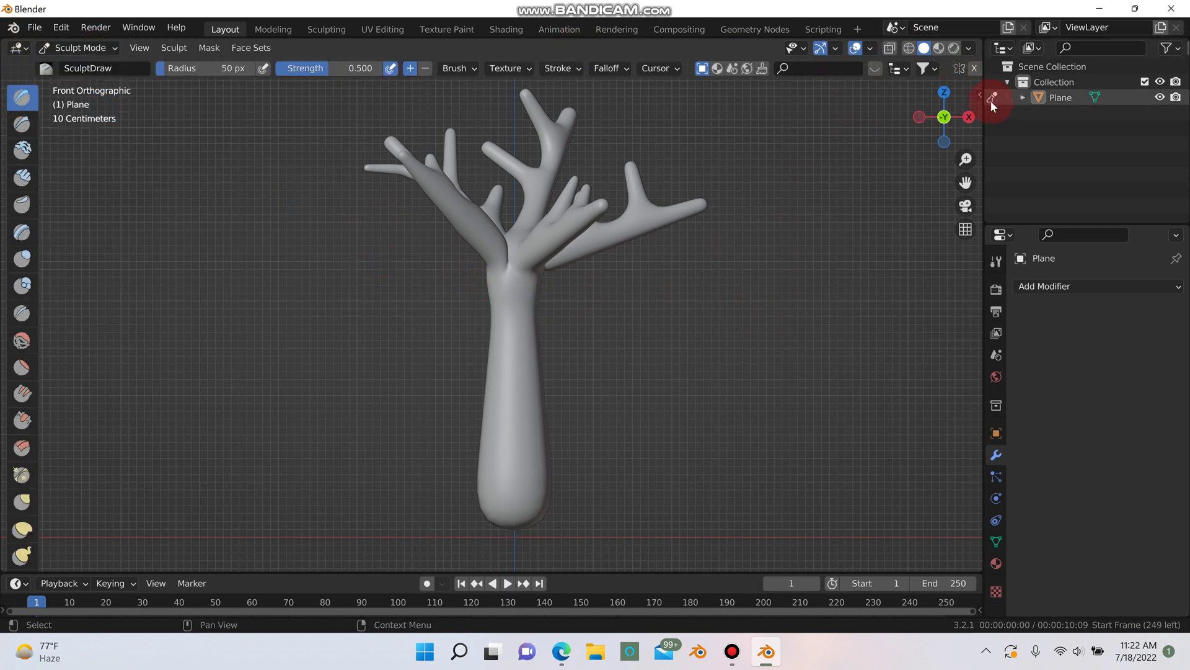
left_click_drag(986, 101, 1115, 118)
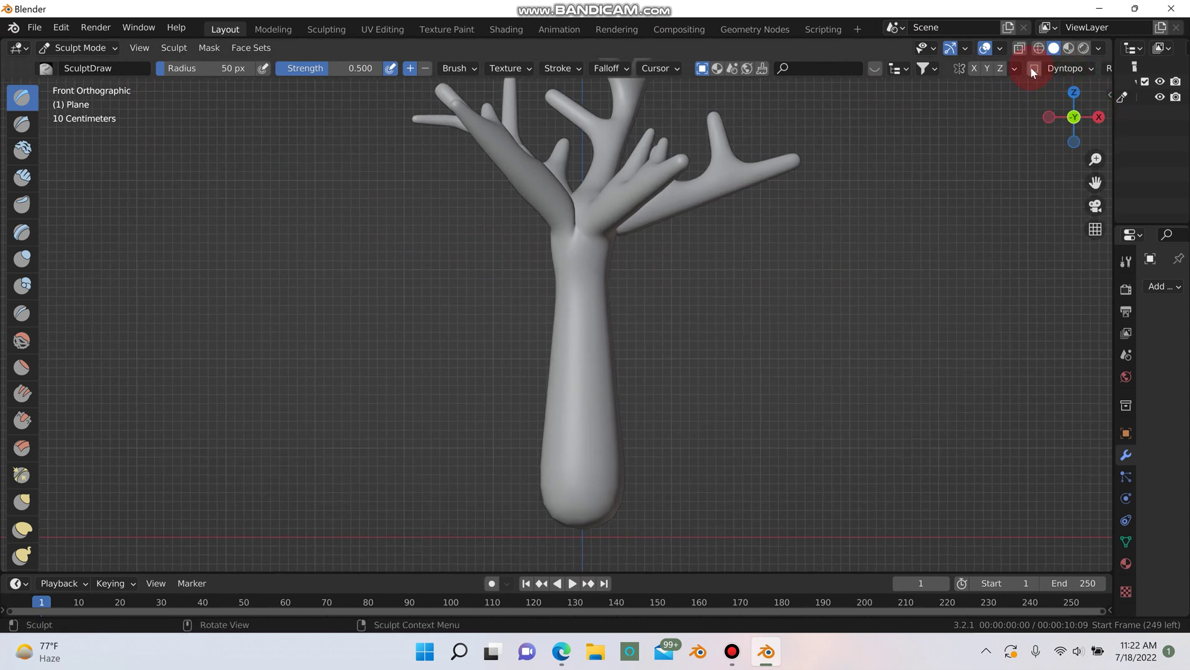
left_click(1072, 68)
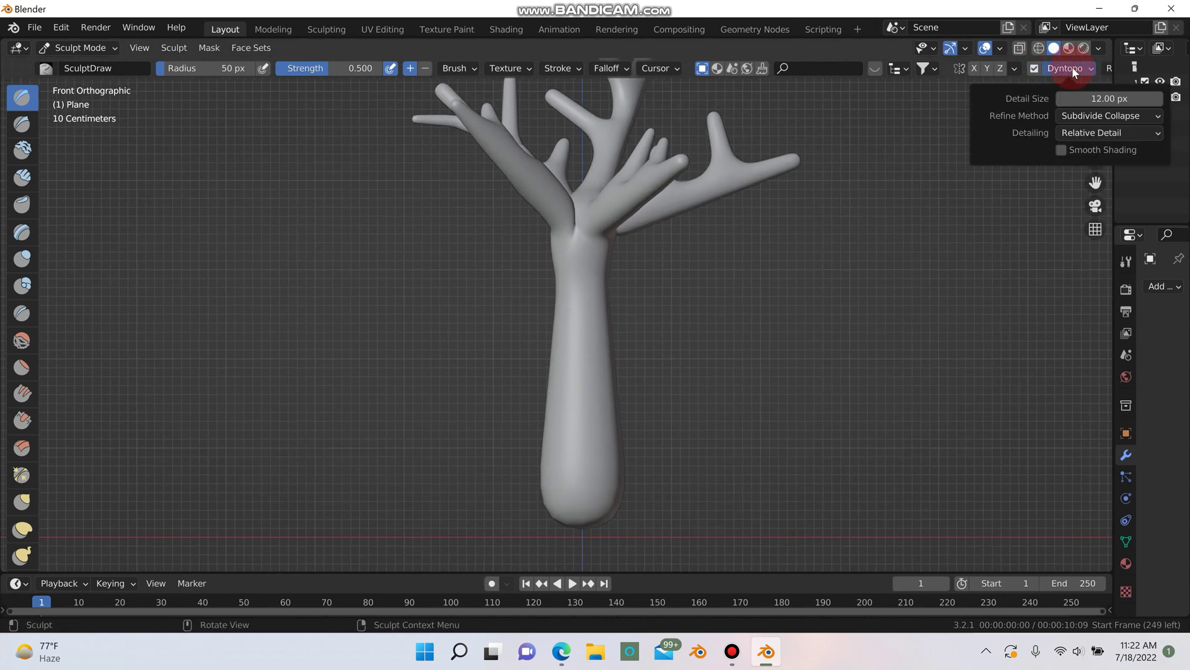
left_click(1092, 128)
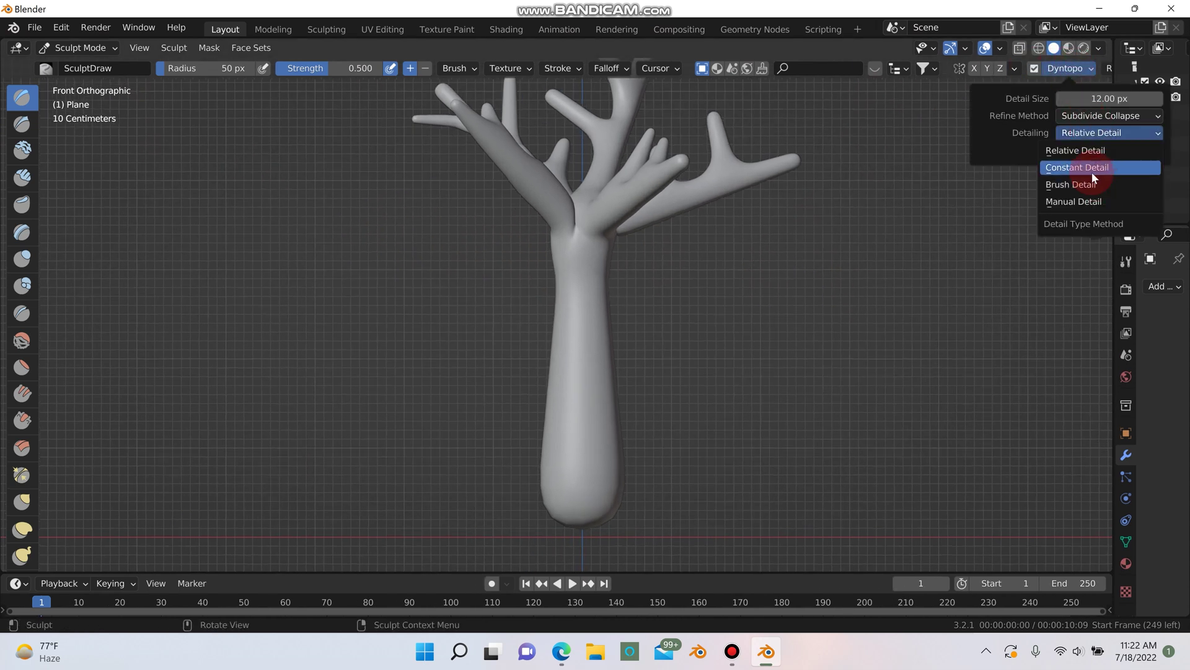
left_click(1092, 168)
- Carve faceted bark grooves down the front of the trunk with the Draw Sharp brush
left_click(23, 125)
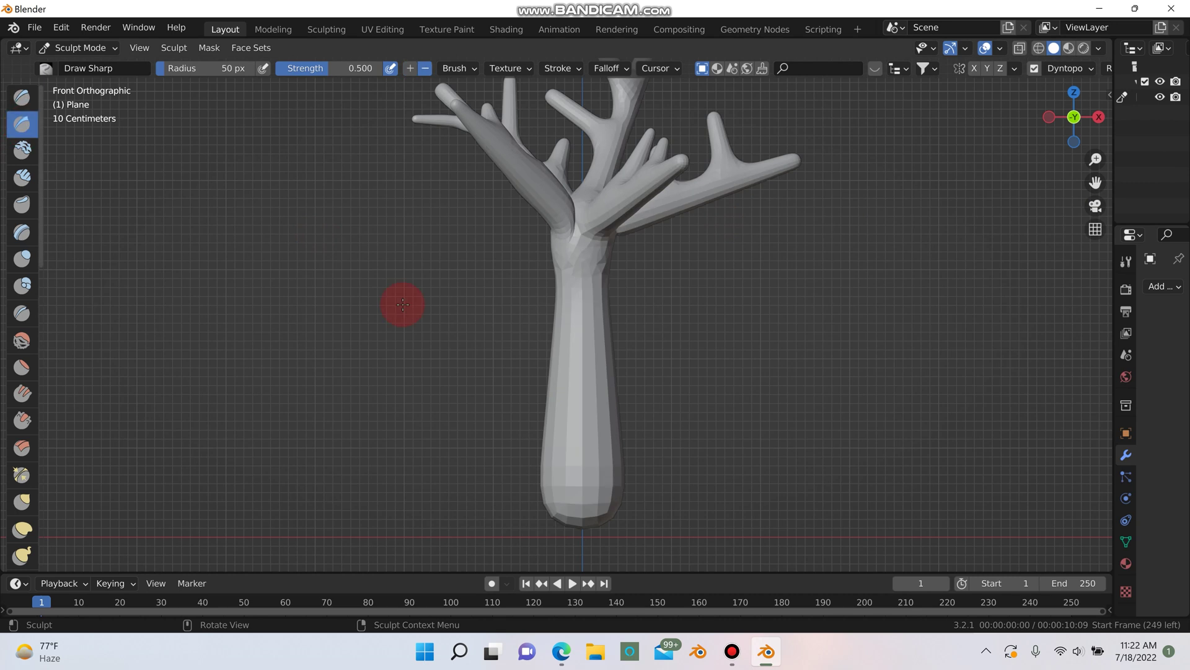
mouse_move(561, 402)
left_mouse_down()
mouse_move(580, 407)
mouse_move(597, 452)
mouse_move(571, 430)
left_mouse_up()
middle_click_drag(571, 430, 508, 457)
mouse_move(574, 426)
left_mouse_down()
mouse_move(567, 439)
mouse_move(571, 340)
mouse_move(582, 430)
mouse_move(572, 490)
mouse_move(399, 558)
left_mouse_up()
left_click(723, 659)
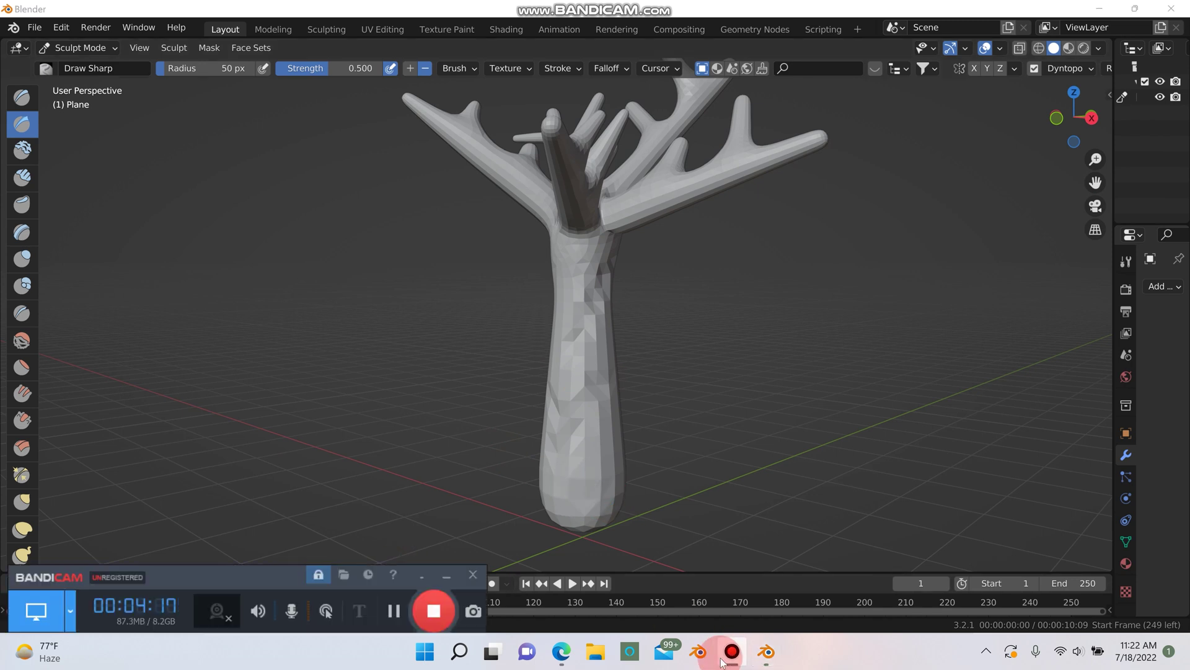
left_click(728, 658)
mouse_move(560, 266)
left_mouse_down()
mouse_move(630, 188)
mouse_move(620, 211)
mouse_move(686, 164)
left_mouse_up()
mouse_move(686, 165)
middle_mouse_down()
mouse_move(531, 143)
mouse_move(563, 300)
middle_mouse_up()
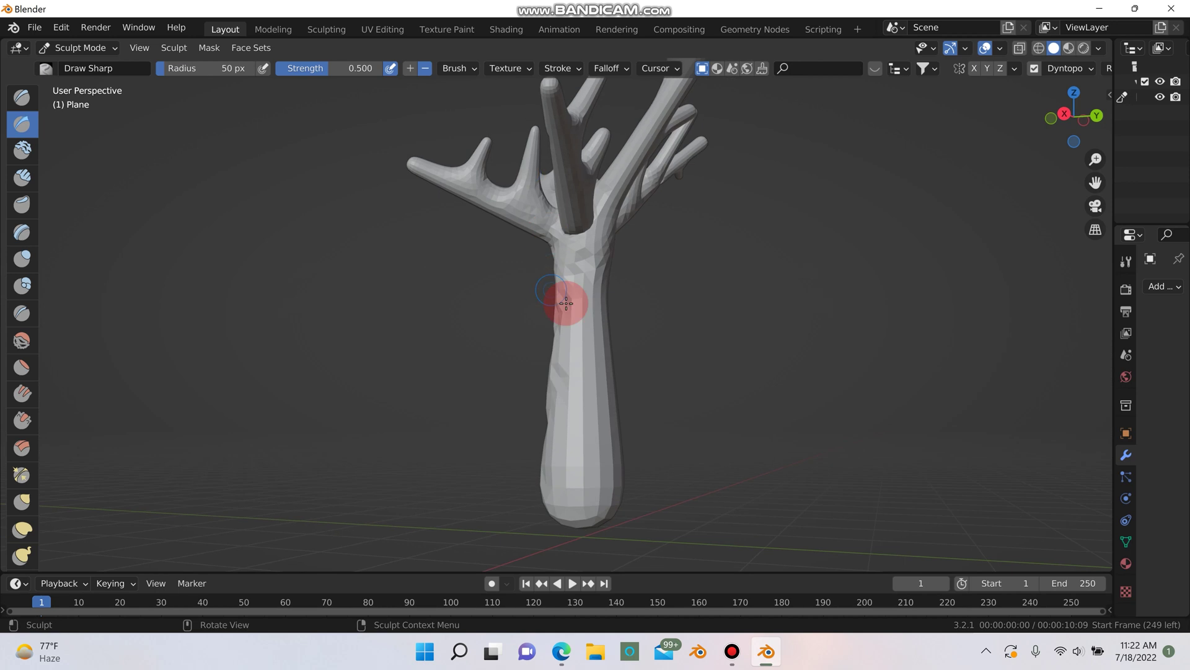
- Continue the Draw Sharp bark grooves around the other sides of the trunk, from its base up to the crown
left_click_drag(583, 368, 570, 354)
mouse_move(590, 404)
left_mouse_down()
mouse_move(559, 401)
mouse_move(576, 441)
left_mouse_up()
middle_click_drag(606, 419, 701, 457)
left_click_drag(567, 410, 592, 452)
left_click_drag(558, 406, 580, 434)
mouse_move(589, 428)
middle_mouse_down()
mouse_move(655, 438)
mouse_move(579, 430)
middle_mouse_up()
left_click_drag(579, 430, 606, 448)
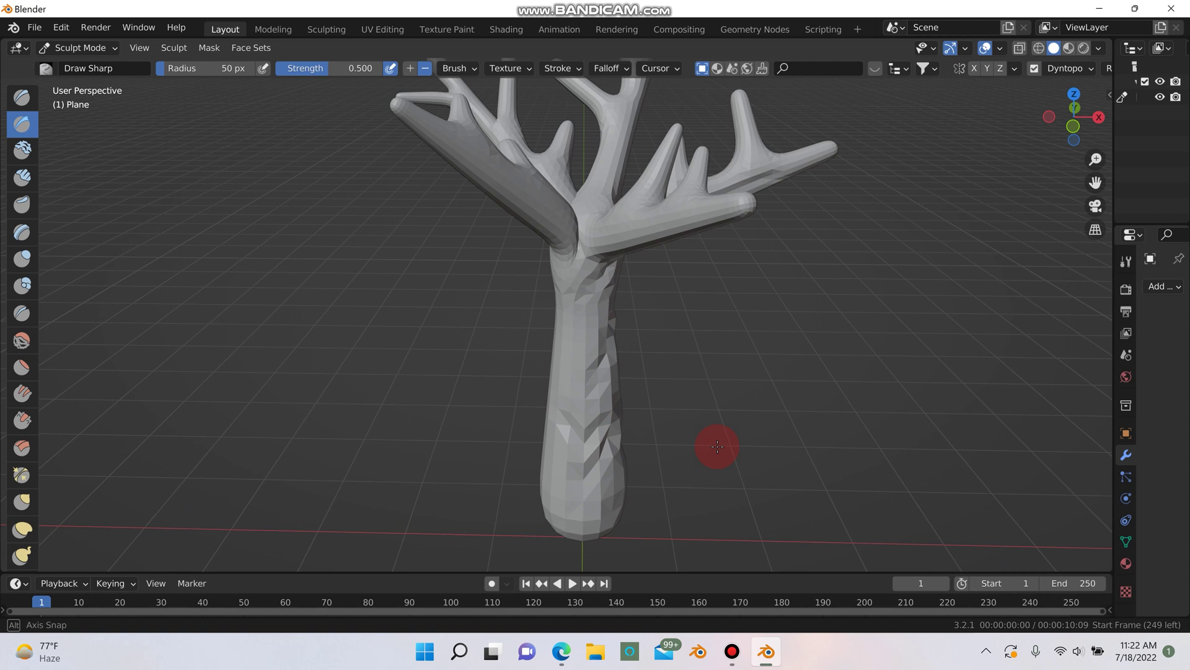
middle_click_drag(713, 446, 629, 430)
left_click_drag(547, 391, 605, 434)
middle_click_drag(556, 432, 496, 403)
mouse_move(548, 294)
left_mouse_down()
mouse_move(577, 287)
mouse_move(566, 159)
mouse_move(569, 242)
left_mouse_up()
middle_click_drag(569, 241, 530, 321)
- Carve sharp grooves along the negative-X branches and the positive-X, negative-Y branch, including their twigs
mouse_move(530, 321)
left_mouse_down()
mouse_move(640, 266)
mouse_move(589, 277)
mouse_move(526, 159)
mouse_move(545, 181)
mouse_move(517, 110)
left_mouse_up()
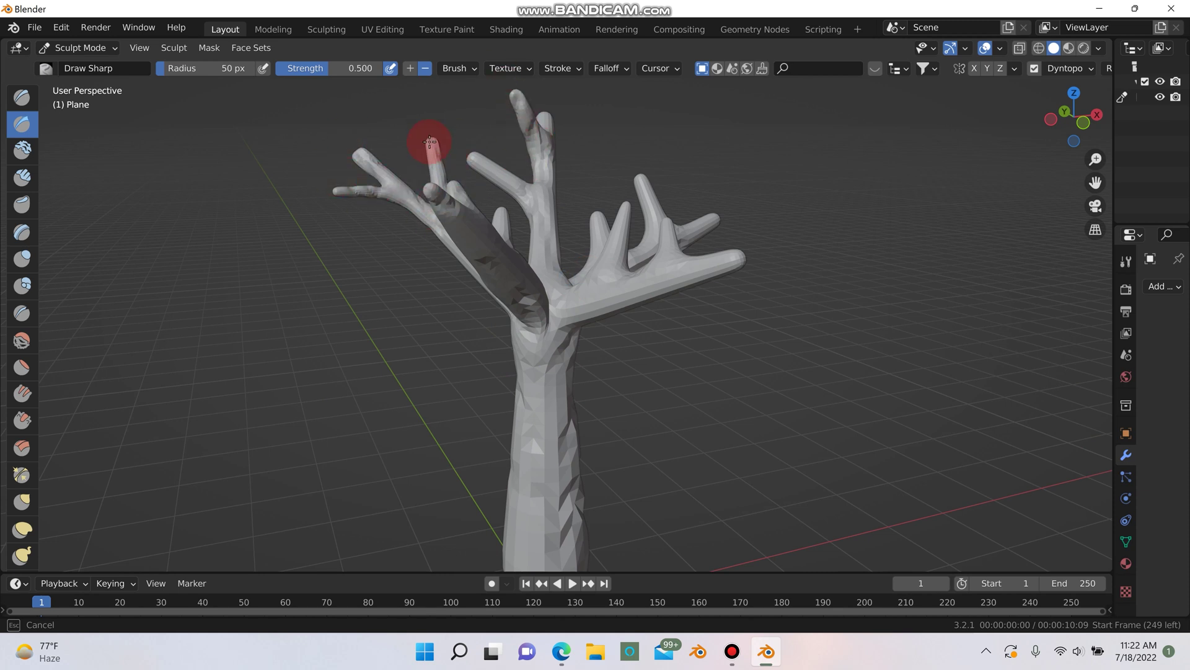
left_click_drag(429, 142, 434, 155)
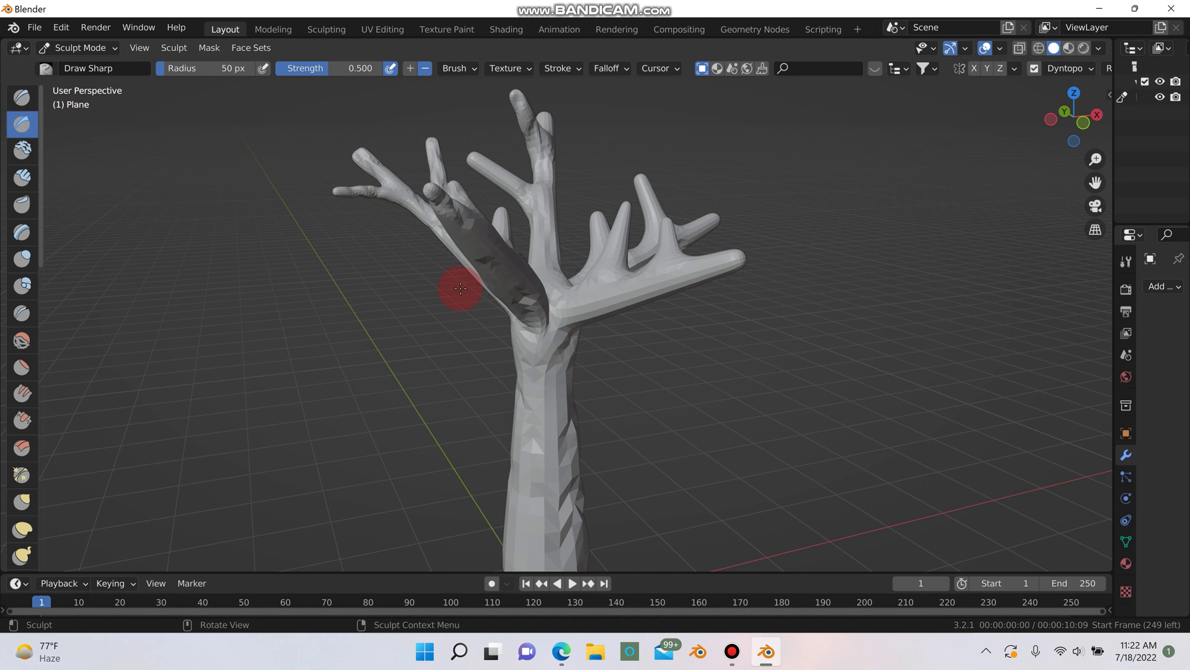
mouse_move(548, 282)
left_mouse_down()
mouse_move(627, 212)
mouse_move(616, 191)
mouse_move(638, 266)
mouse_move(649, 186)
mouse_move(659, 252)
mouse_move(736, 255)
left_mouse_up()
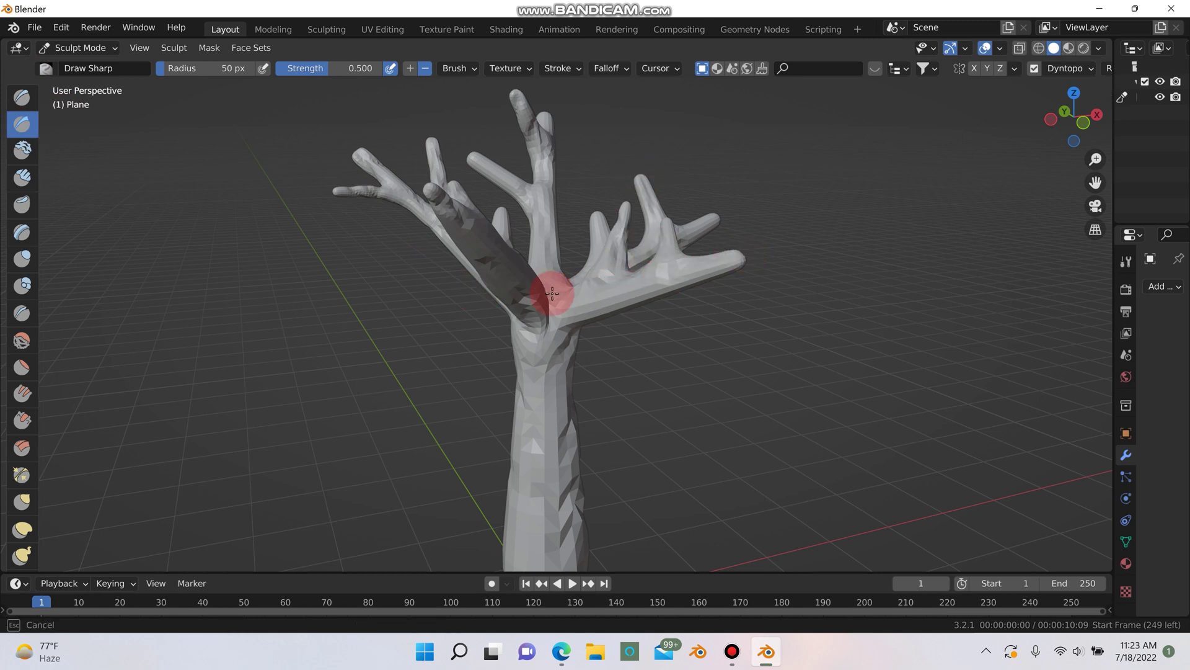
mouse_move(552, 294)
middle_mouse_down()
mouse_move(558, 279)
mouse_move(426, 266)
mouse_move(527, 276)
mouse_move(560, 300)
mouse_move(507, 322)
middle_mouse_up()
left_click_drag(548, 279, 629, 184)
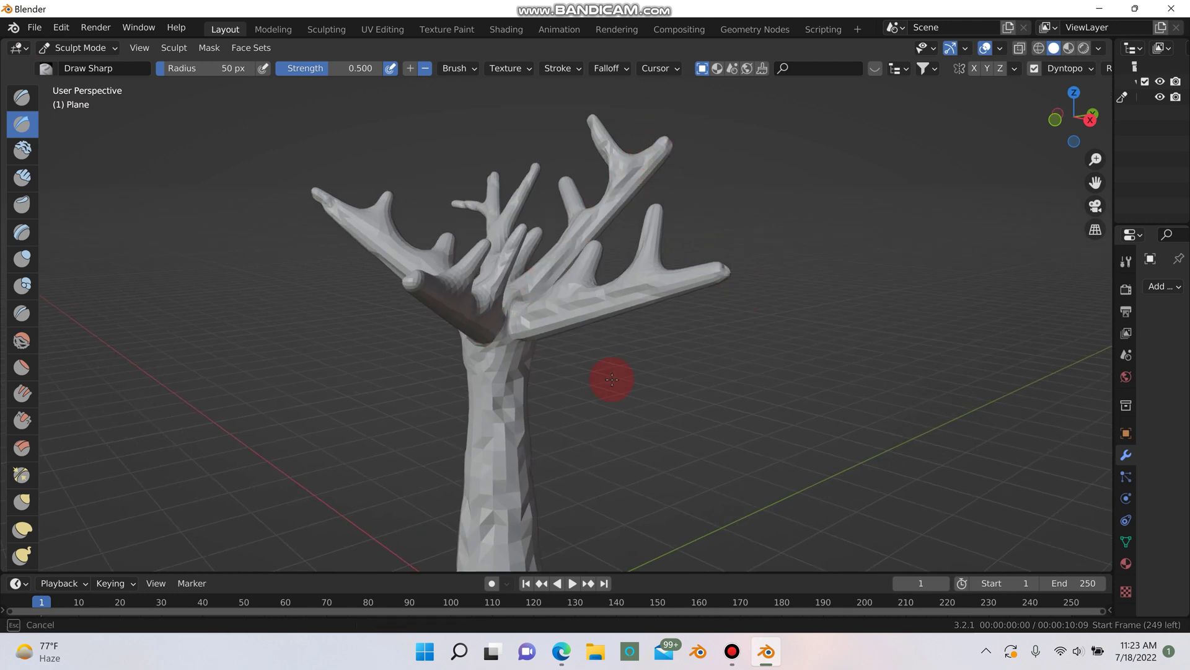
- Roughen the negative-Y branches and their twigs with Draw Sharp strokes from the positive-X side
middle_click_drag(612, 379, 386, 407)
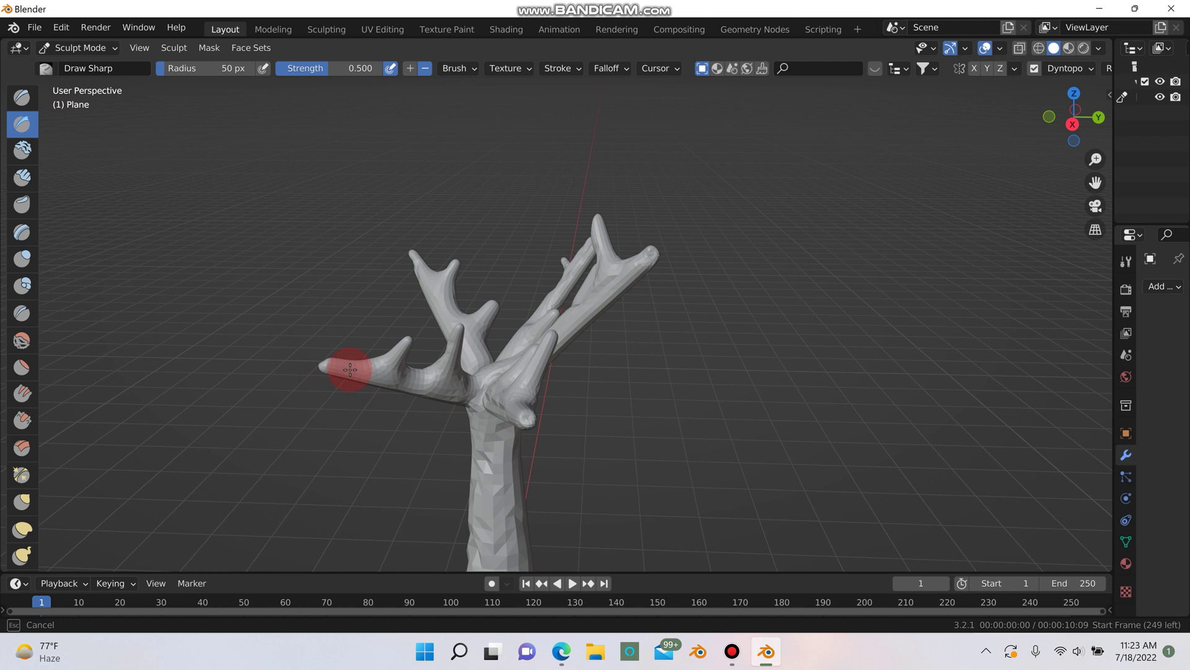
left_click_drag(452, 393, 441, 345)
left_click_drag(458, 300, 502, 346)
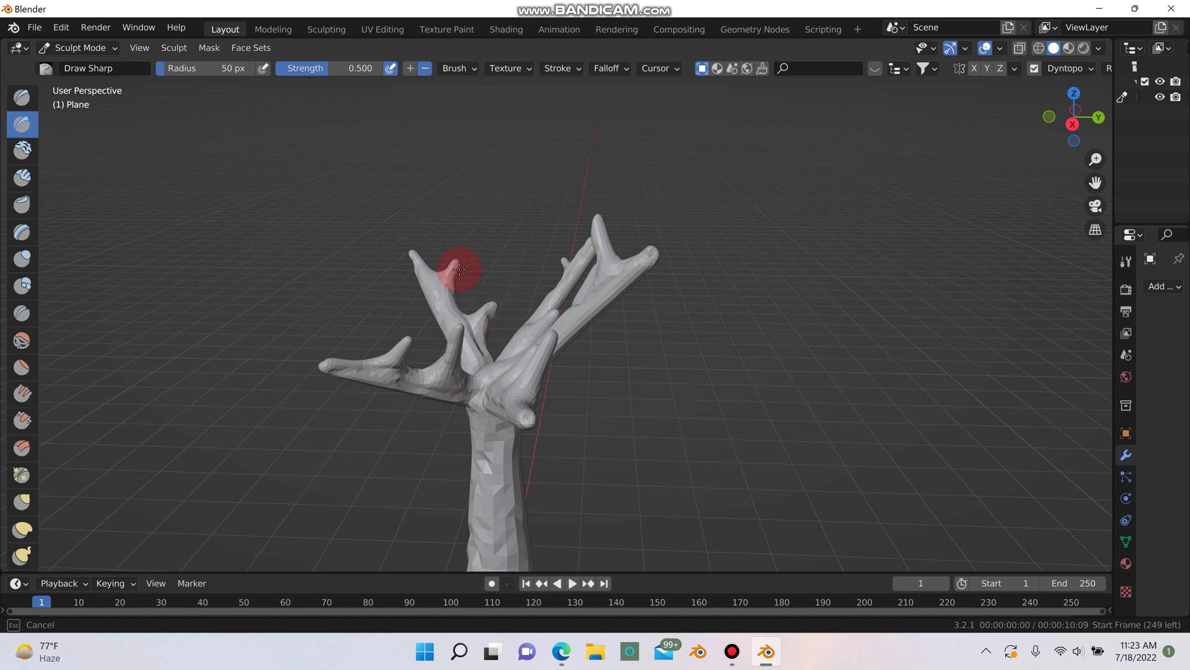
mouse_move(556, 320)
left_mouse_down()
mouse_move(571, 279)
mouse_move(523, 330)
mouse_move(557, 318)
mouse_move(552, 340)
left_mouse_up()
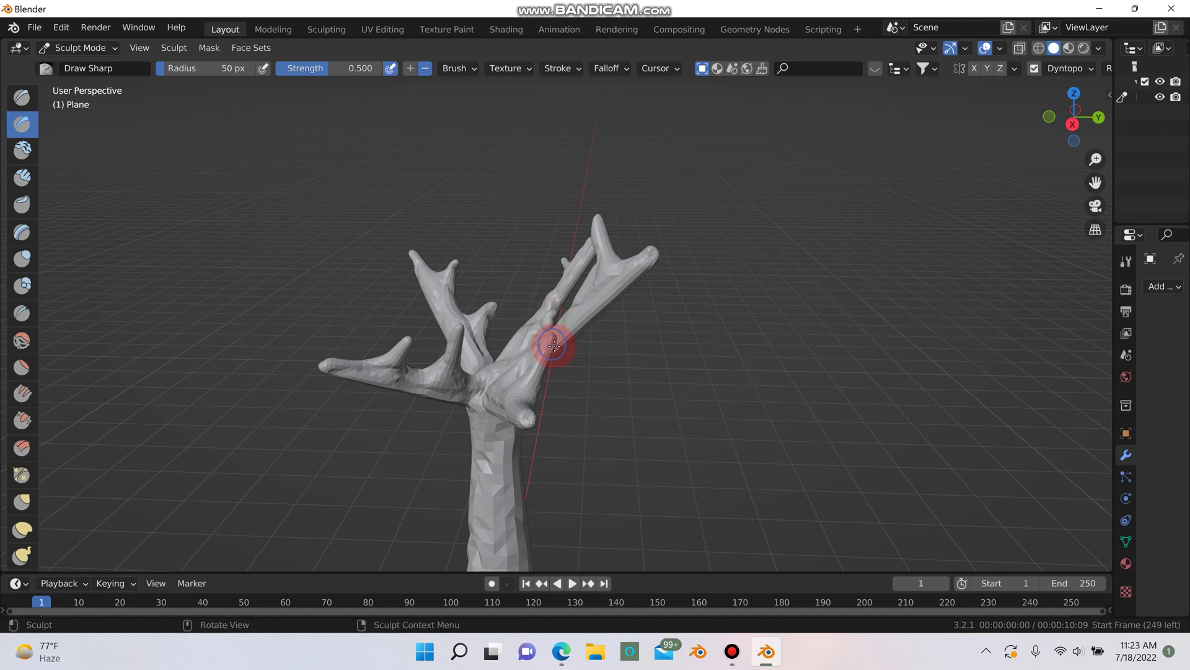
- Carve Draw Sharp grooves along the positive-Y branches, their twigs and tips
mouse_move(552, 340)
middle_mouse_down()
mouse_move(691, 340)
mouse_move(512, 355)
mouse_move(492, 297)
middle_mouse_up()
left_click_drag(377, 217, 380, 219)
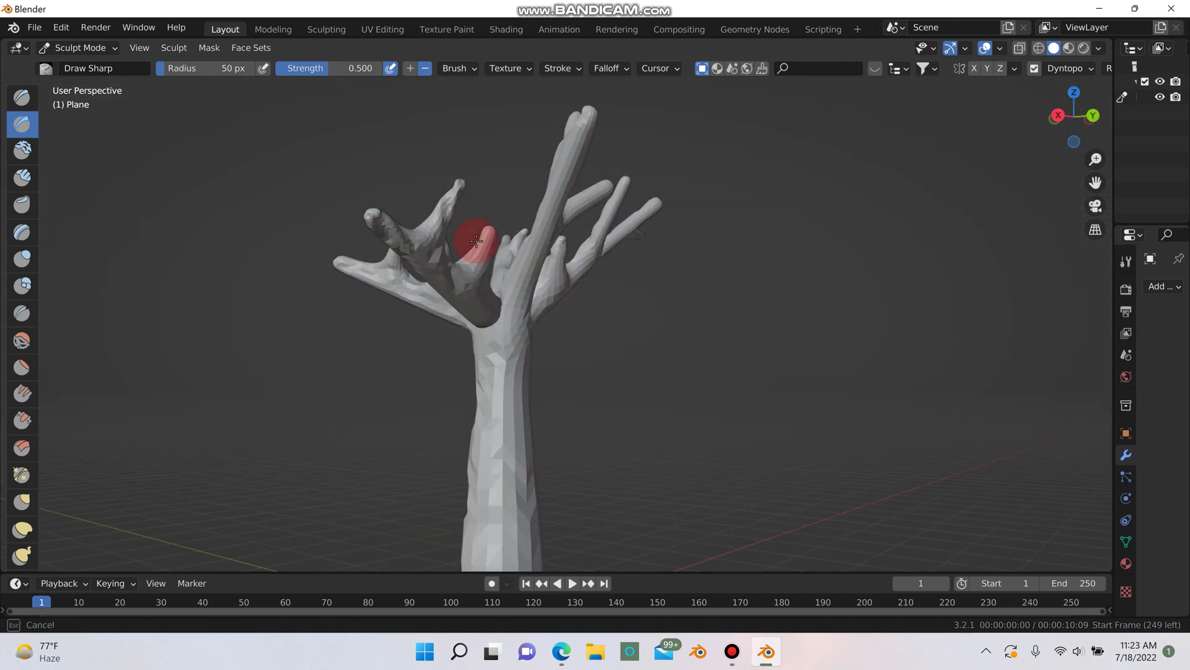
mouse_move(485, 285)
left_mouse_down()
mouse_move(579, 234)
mouse_move(505, 311)
mouse_move(545, 239)
mouse_move(571, 118)
mouse_move(615, 215)
left_mouse_up()
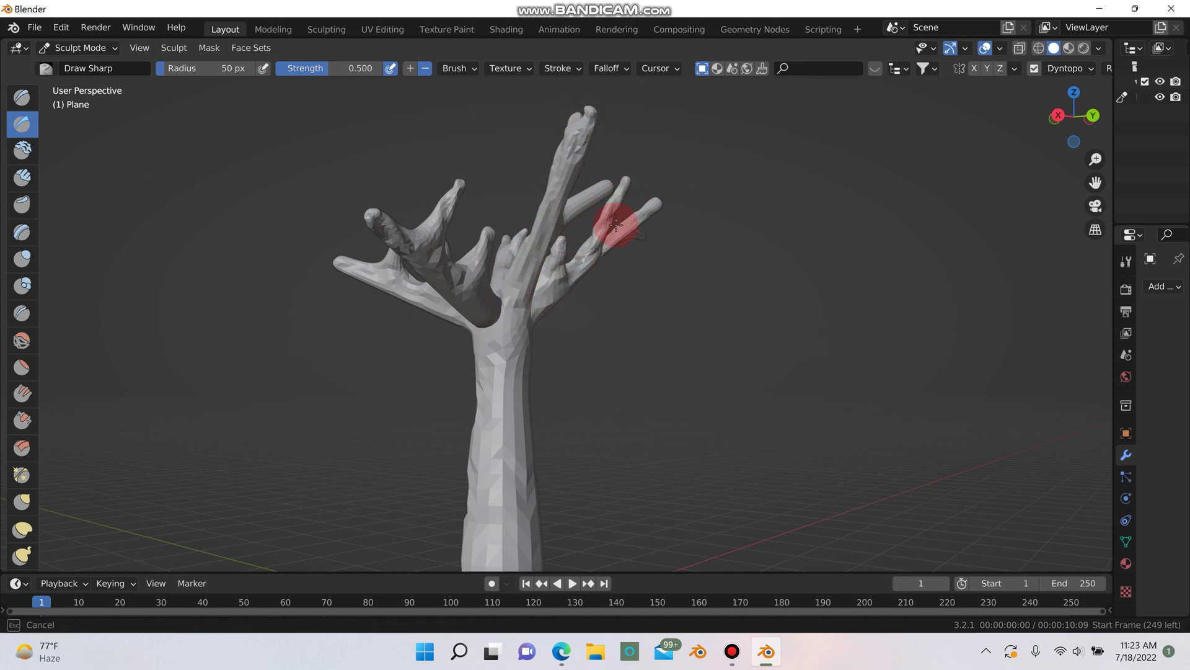
mouse_move(662, 191)
middle_mouse_down()
mouse_move(505, 279)
mouse_move(370, 252)
middle_mouse_up()
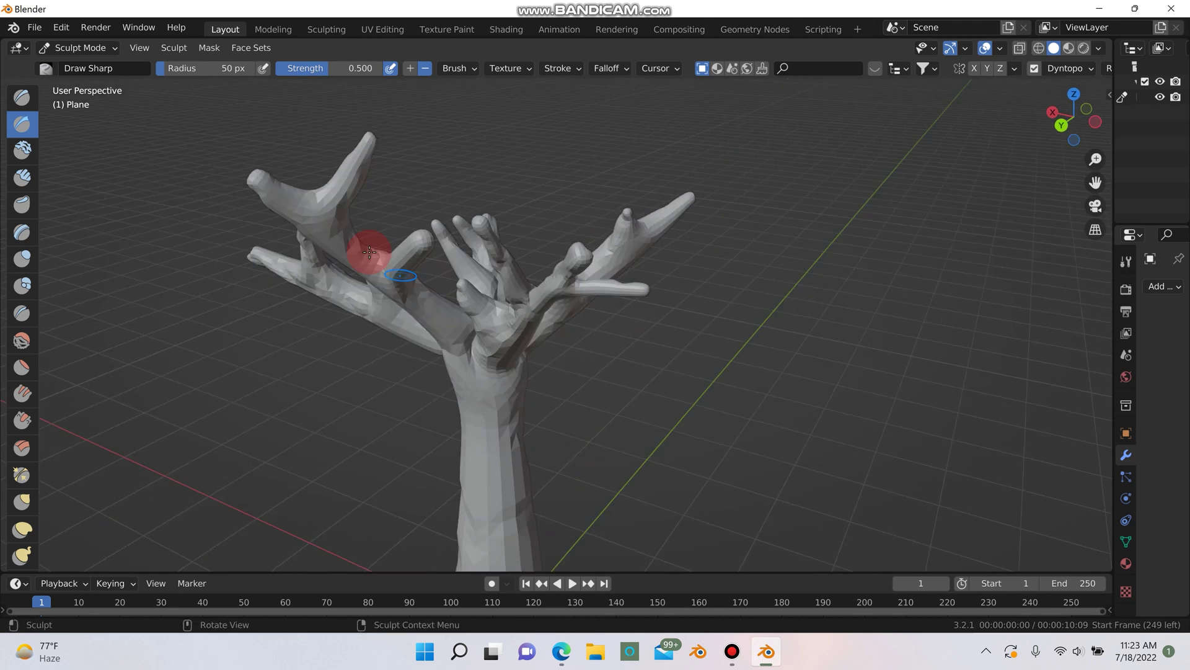
mouse_move(434, 223)
left_mouse_down()
mouse_move(432, 203)
mouse_move(337, 168)
left_mouse_up()
middle_click_drag(517, 294, 357, 228)
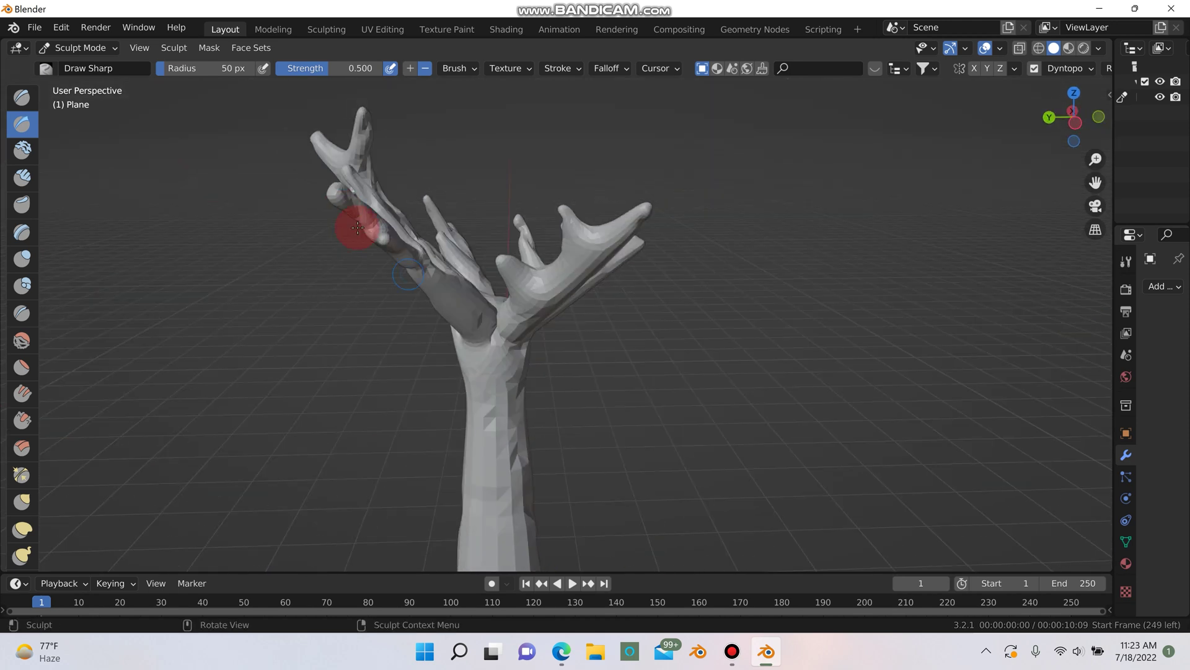
left_click_drag(338, 186, 341, 191)
- Carve grooves into the negative-X, negative-Y branch, from its inner twig out to the tip
scroll(541, 353, "up", 1)
middle_click_drag(541, 353, 558, 282, "shift")
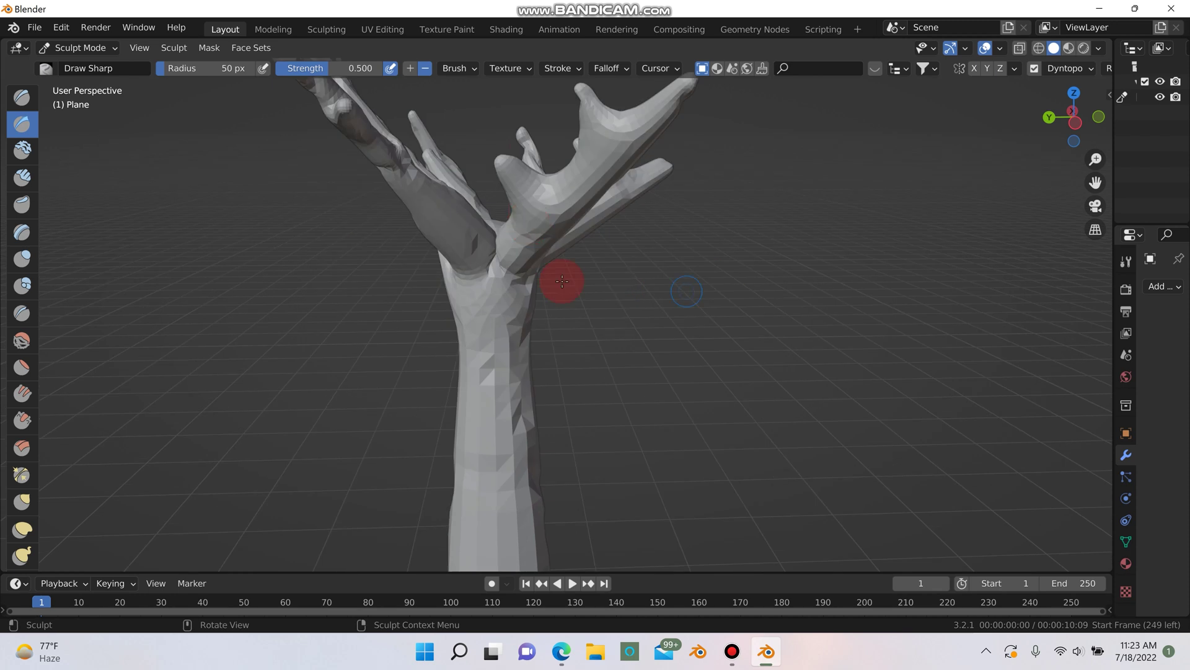
left_click_drag(506, 159, 484, 142)
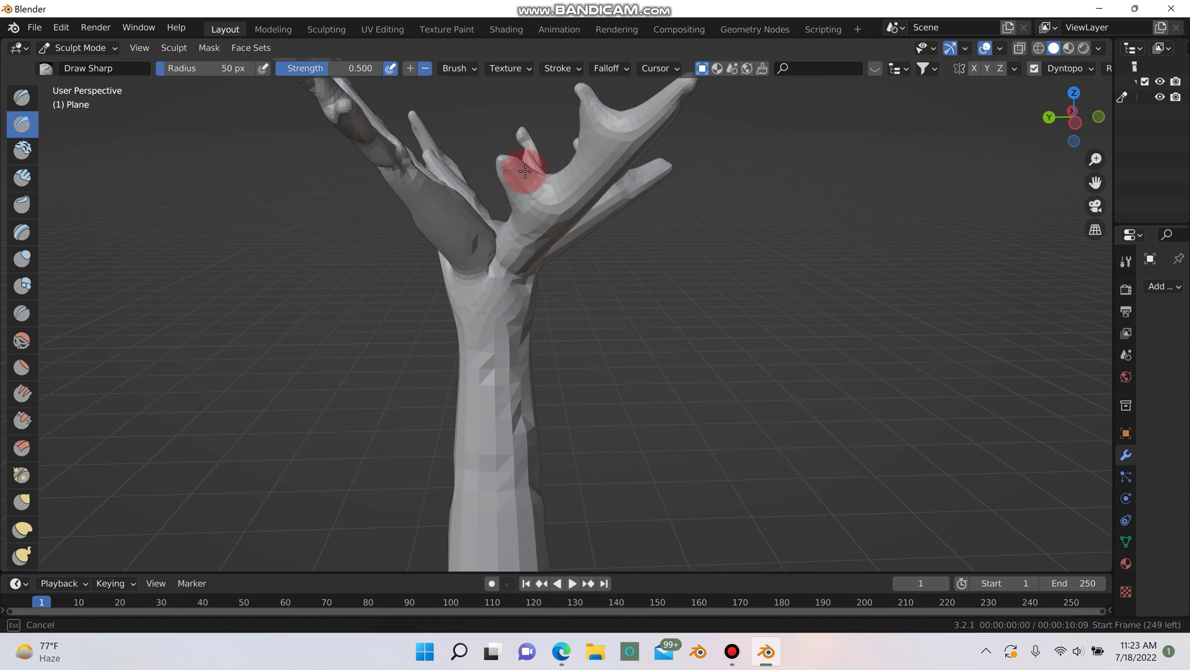
left_click_drag(520, 181, 521, 178)
mouse_move(542, 207)
middle_mouse_down()
mouse_move(583, 229)
mouse_move(534, 277)
middle_mouse_up()
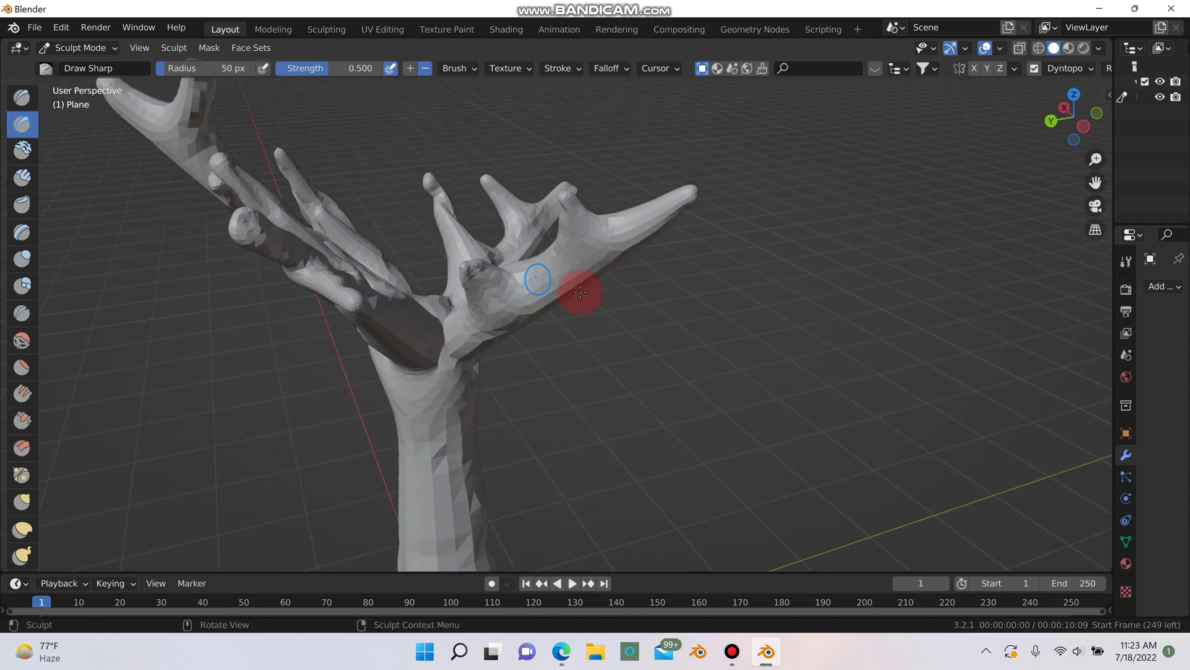
mouse_move(536, 284)
left_mouse_down()
mouse_move(548, 263)
mouse_move(527, 285)
mouse_move(684, 199)
left_mouse_up()
mouse_move(684, 199)
middle_mouse_down()
mouse_move(544, 260)
mouse_move(599, 271)
middle_mouse_up()
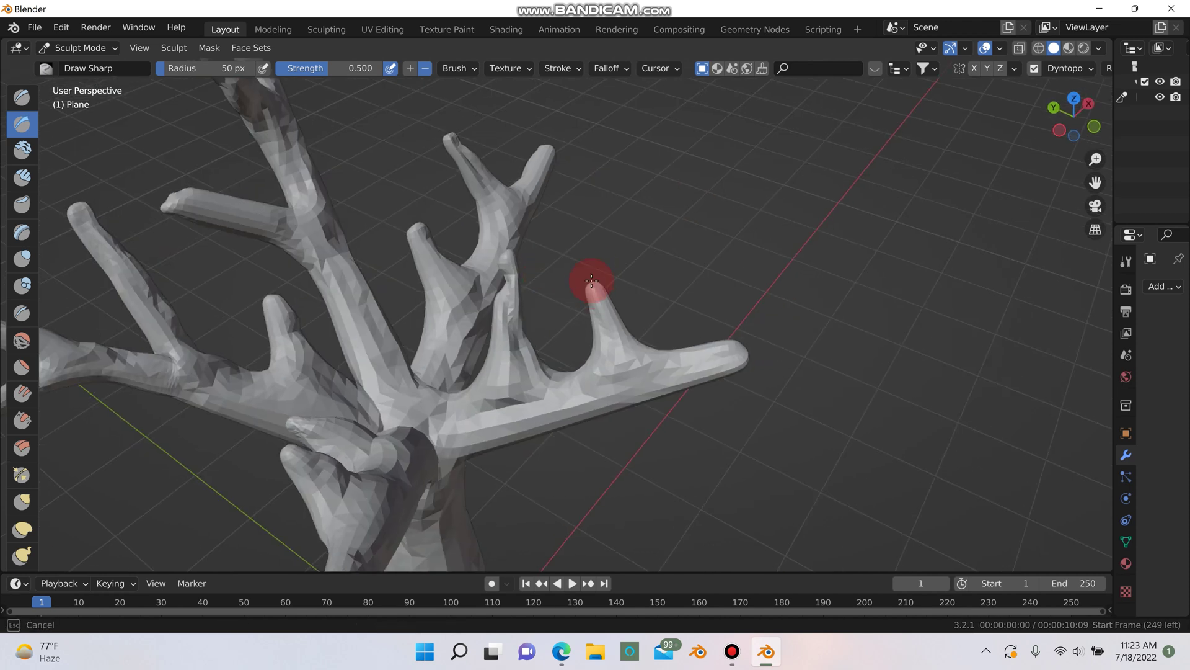
- Roughen the remaining smooth areas and tips of the positive-X branches with Draw Sharp
left_click_drag(614, 324, 639, 357)
mouse_move(640, 357)
middle_mouse_down()
mouse_move(523, 282)
mouse_move(532, 277)
middle_mouse_up()
mouse_move(573, 212)
left_mouse_down()
mouse_move(460, 298)
mouse_move(453, 413)
mouse_move(552, 290)
left_mouse_up()
mouse_move(713, 226)
left_mouse_down()
mouse_move(670, 235)
mouse_move(695, 240)
left_mouse_up()
left_click(696, 243)
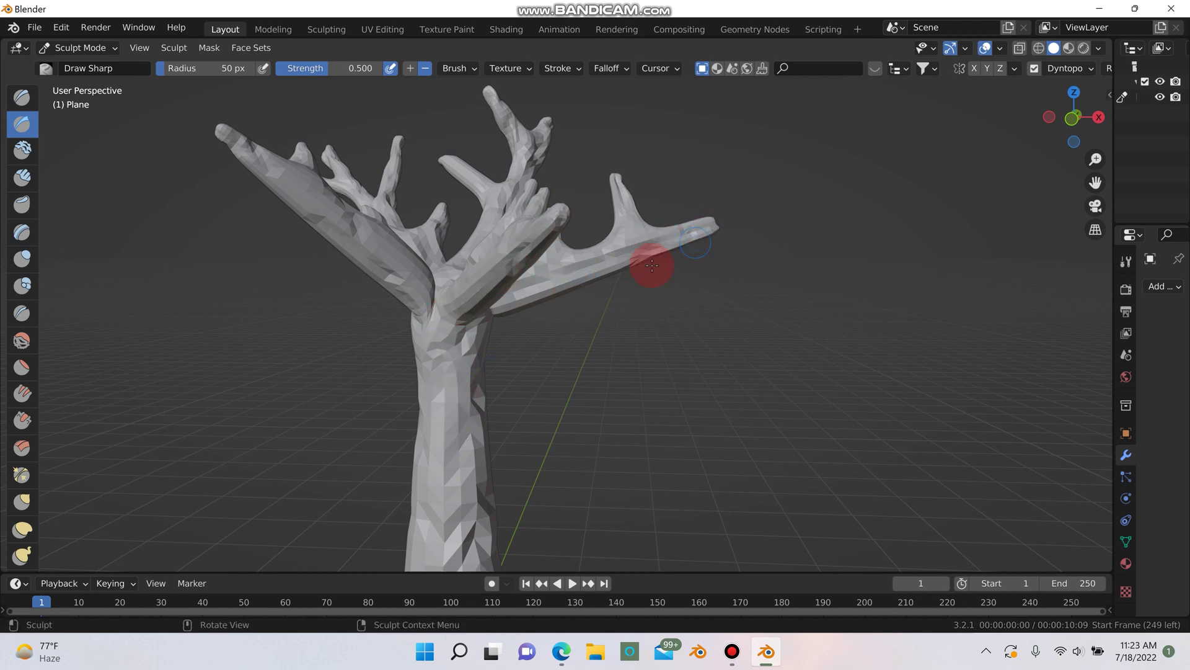
- Add more Draw Sharp bark grooves to the trunk below the crown
mouse_move(653, 266)
middle_mouse_down()
mouse_move(566, 329)
mouse_move(601, 362)
mouse_move(439, 380)
mouse_move(603, 384)
mouse_move(528, 394)
middle_mouse_up()
mouse_move(437, 420)
left_mouse_down()
mouse_move(413, 413)
mouse_move(388, 445)
mouse_move(414, 440)
left_mouse_up()
middle_click_drag(458, 428, 478, 314)
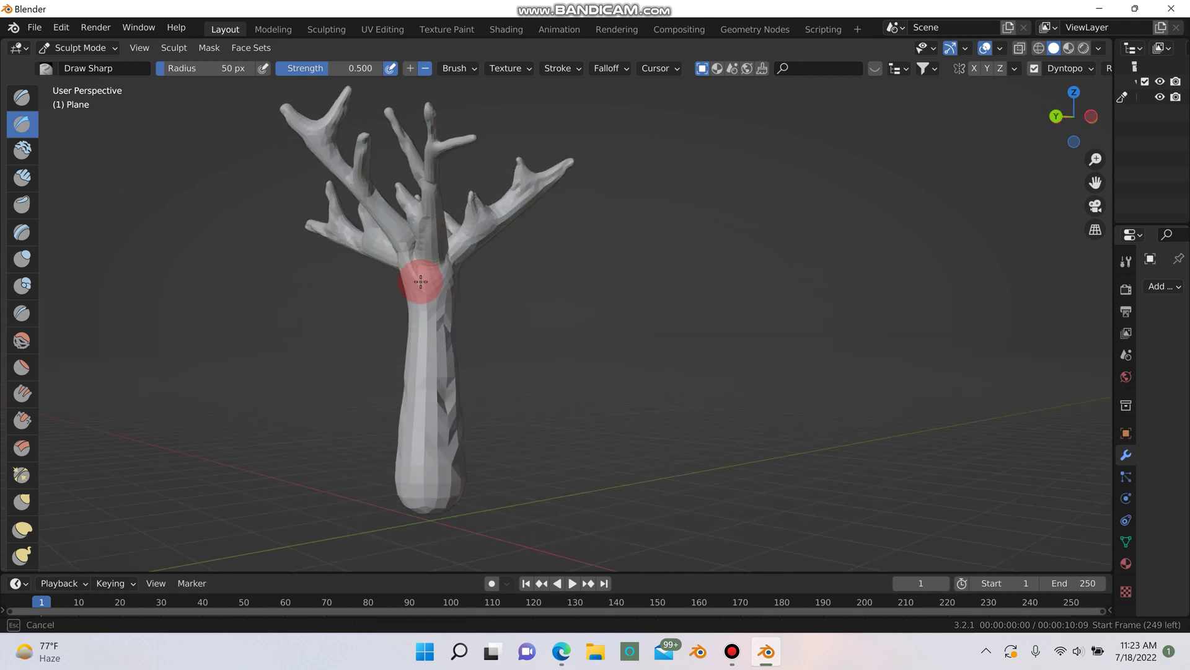
- Build up bark bumps with the Blob brush along the trunk, working around its lower half, upper section and base
left_click(23, 285)
scroll(437, 505, "up", 1)
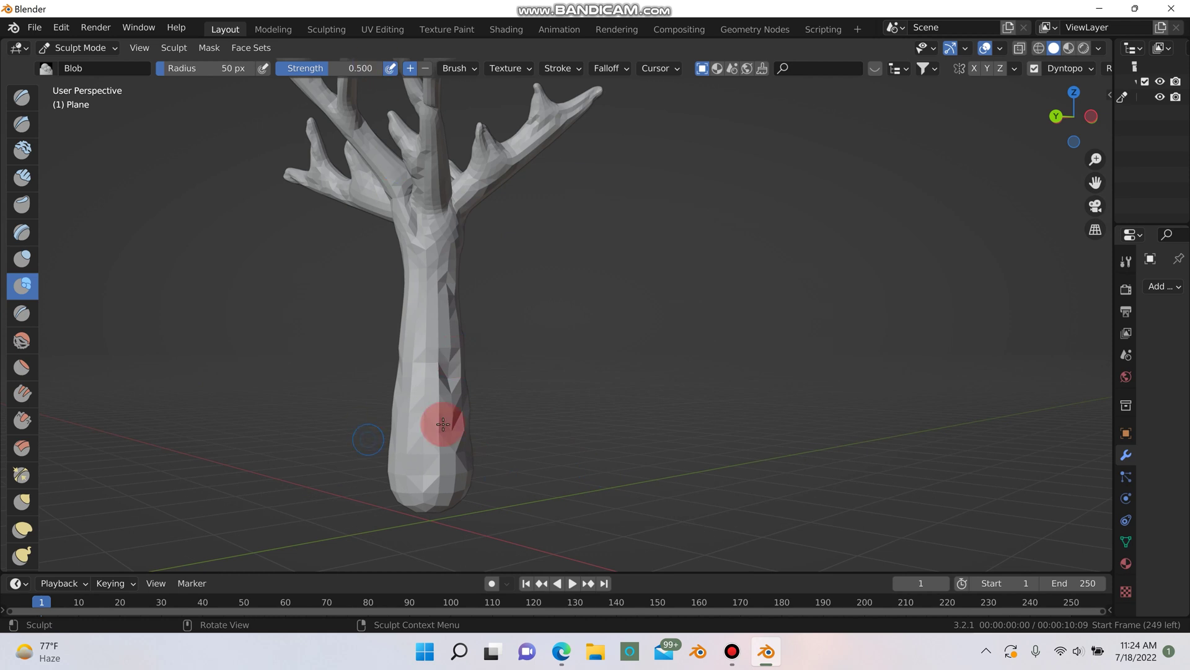
mouse_move(443, 424)
left_mouse_down()
mouse_move(388, 437)
mouse_move(439, 456)
mouse_move(418, 486)
mouse_move(569, 523)
left_mouse_up()
middle_click_drag(568, 524, 494, 468)
mouse_move(411, 425)
left_mouse_down()
mouse_move(391, 434)
mouse_move(457, 473)
mouse_move(417, 467)
mouse_move(453, 428)
mouse_move(433, 467)
mouse_move(465, 473)
left_mouse_up()
mouse_move(465, 473)
middle_mouse_down()
mouse_move(475, 496)
mouse_move(523, 483)
mouse_move(407, 502)
middle_mouse_up()
left_click_drag(453, 488, 446, 489)
scroll(462, 431, "down", 1)
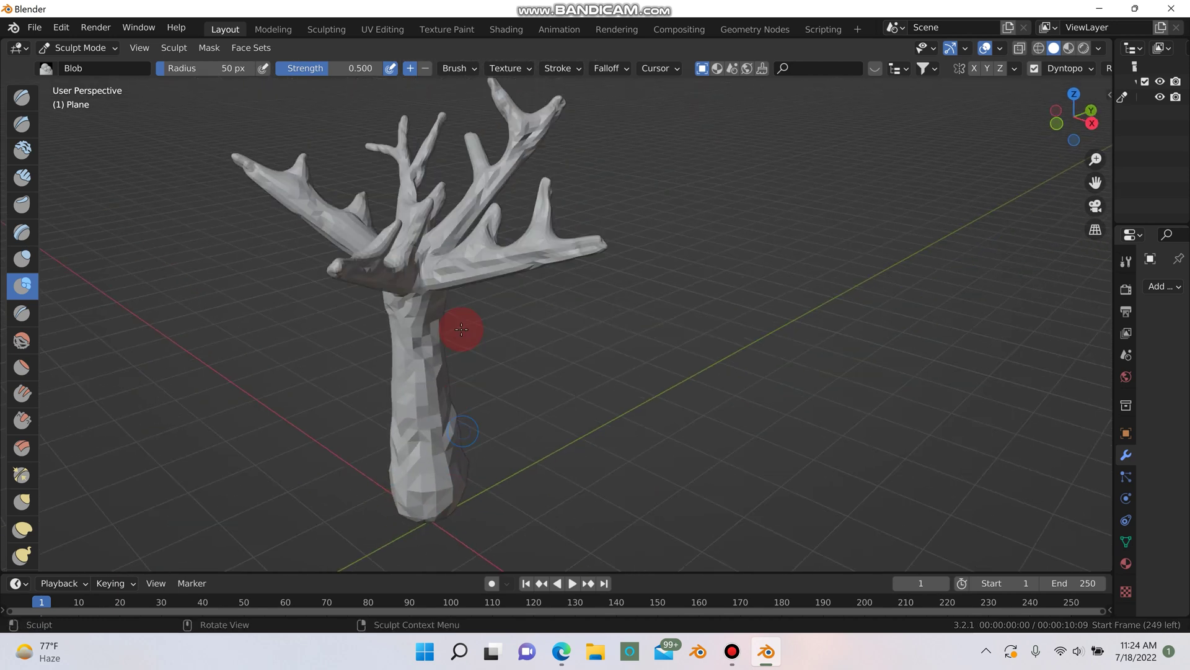
left_click_drag(427, 336, 409, 322)
middle_click_drag(409, 322, 316, 289)
mouse_move(452, 370)
left_mouse_down()
mouse_move(473, 436)
mouse_move(451, 526)
left_mouse_up()
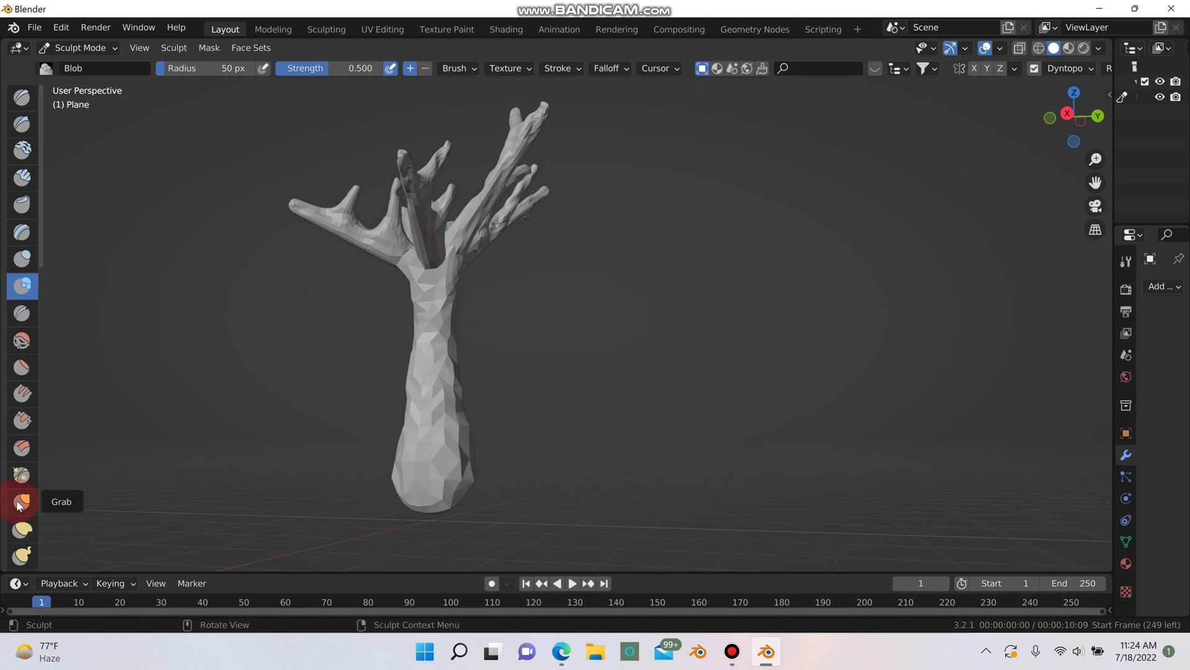
- Pull the first root out of the trunk base using the Snake Hook brush at a 182 px radius
left_click(21, 554)
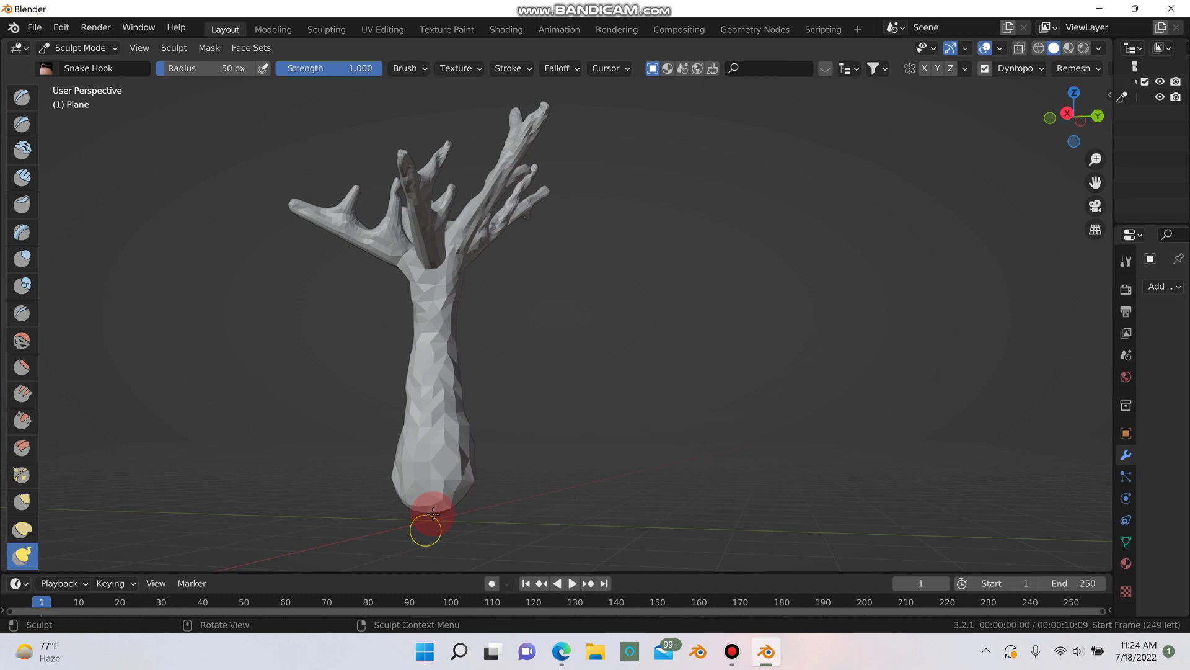
middle_click_drag(504, 550, 531, 514)
key("ctrl+z")
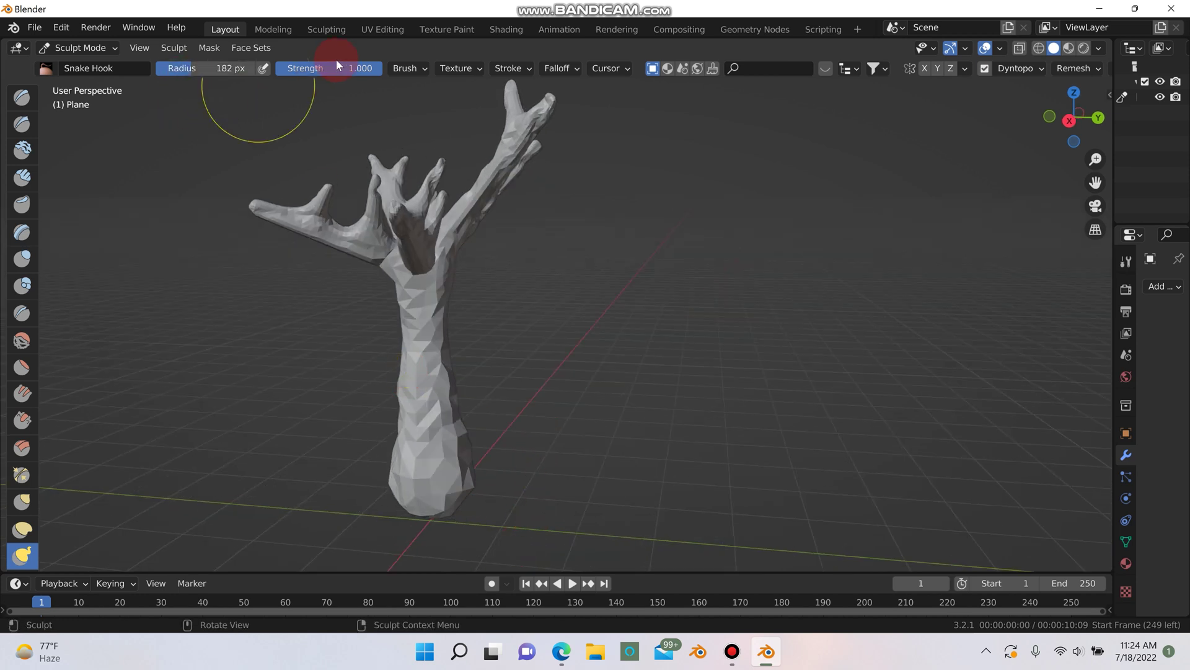
left_click_drag(434, 505, 465, 550)
middle_click_drag(484, 499, 439, 499)
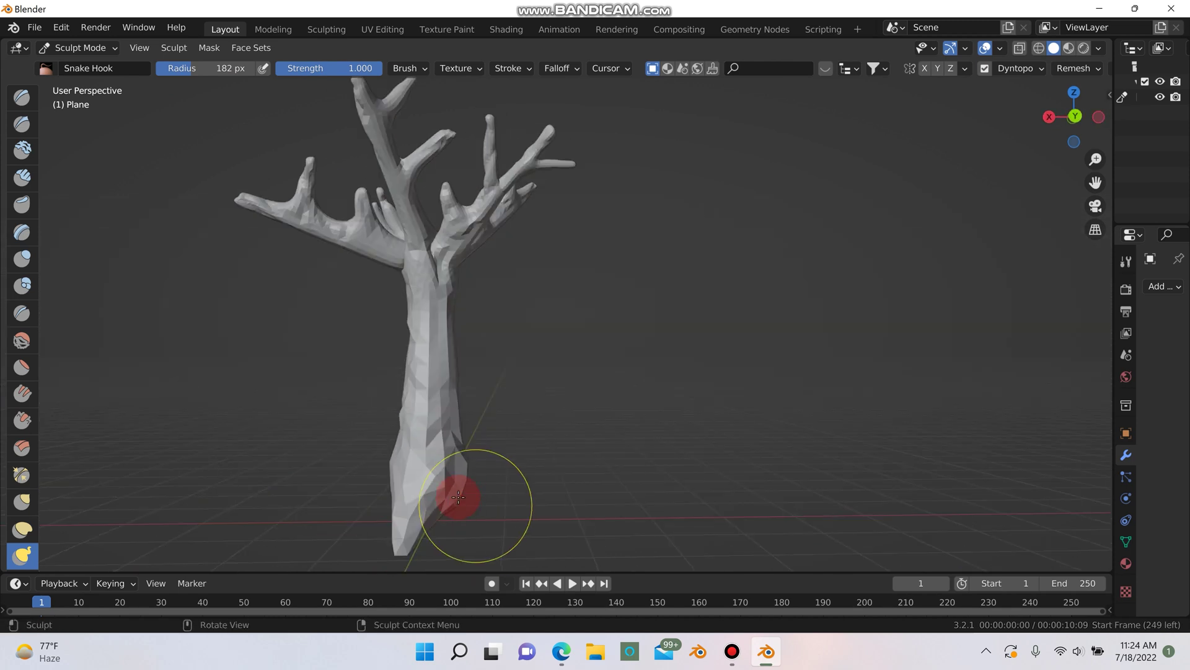
- Pull three more roots out around the trunk base with Snake Hook and save the file as treee tut.blend
left_click_drag(459, 496, 544, 539)
middle_click_drag(544, 539, 391, 518)
mouse_move(446, 510)
left_mouse_down()
mouse_move(519, 545)
mouse_move(558, 524)
left_mouse_up()
middle_click_drag(578, 508, 432, 515)
left_click_drag(442, 515, 515, 567)
mouse_move(515, 567)
middle_mouse_down()
mouse_move(566, 511)
mouse_move(412, 457)
mouse_move(425, 504)
mouse_move(541, 496)
mouse_move(247, 202)
middle_mouse_up()
key("ctrl+s")
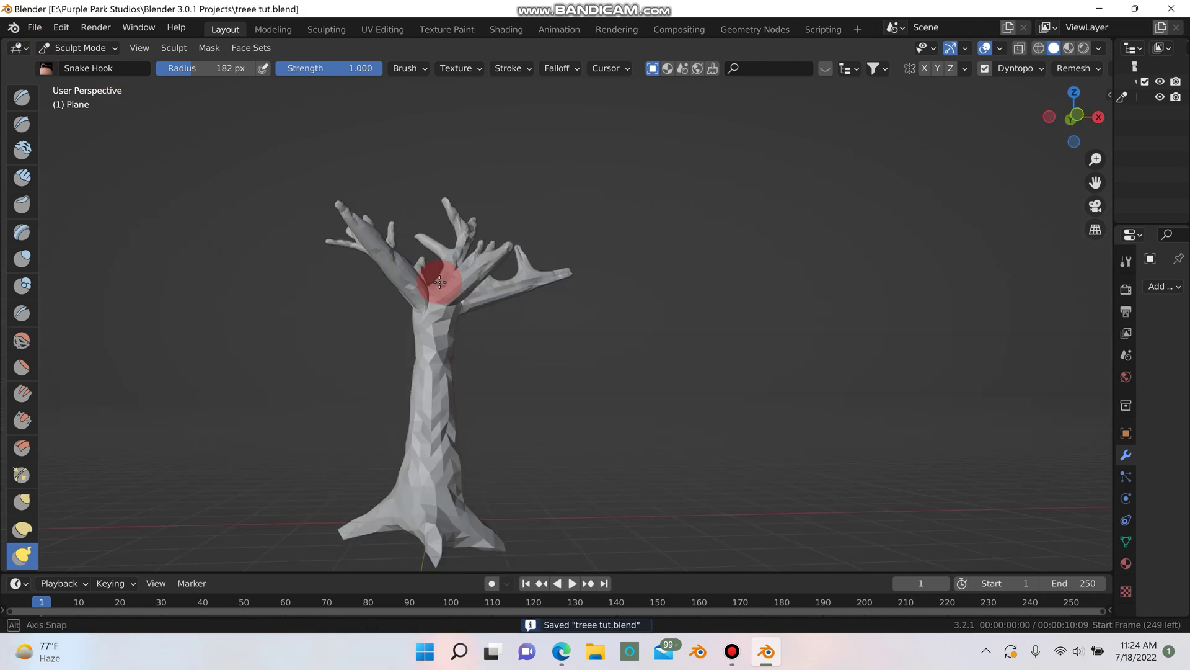
- Return to Object Mode and apply smooth shading to the tree
left_click(80, 48)
left_click(77, 62)
left_click(496, 241)
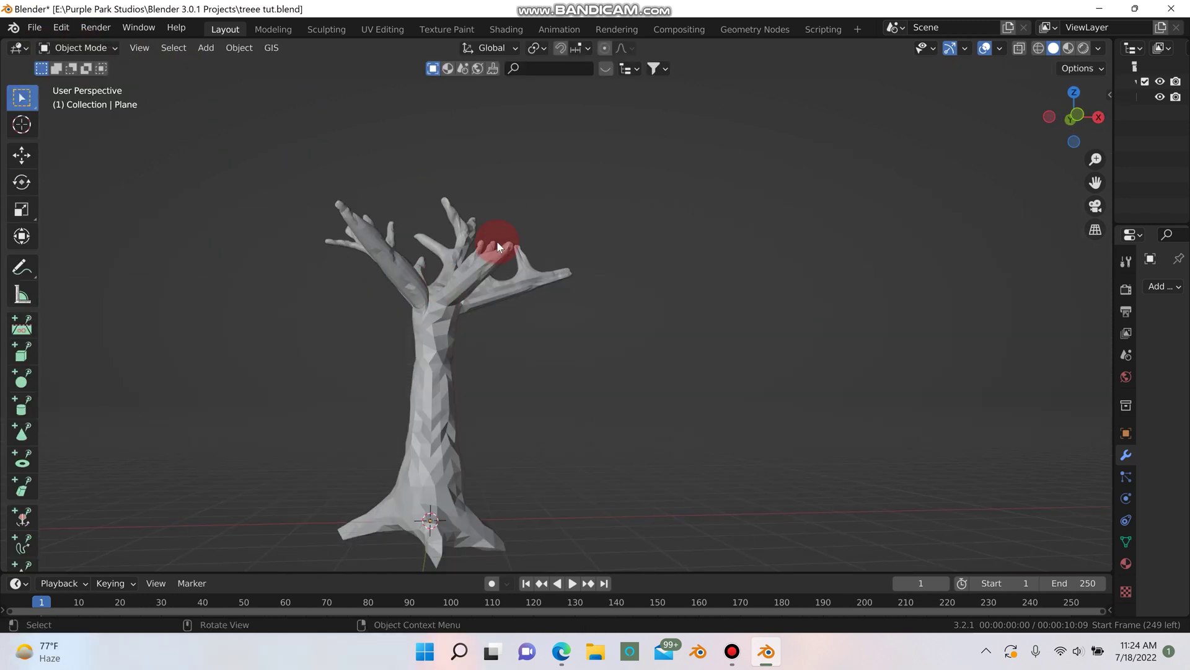
left_click(458, 328)
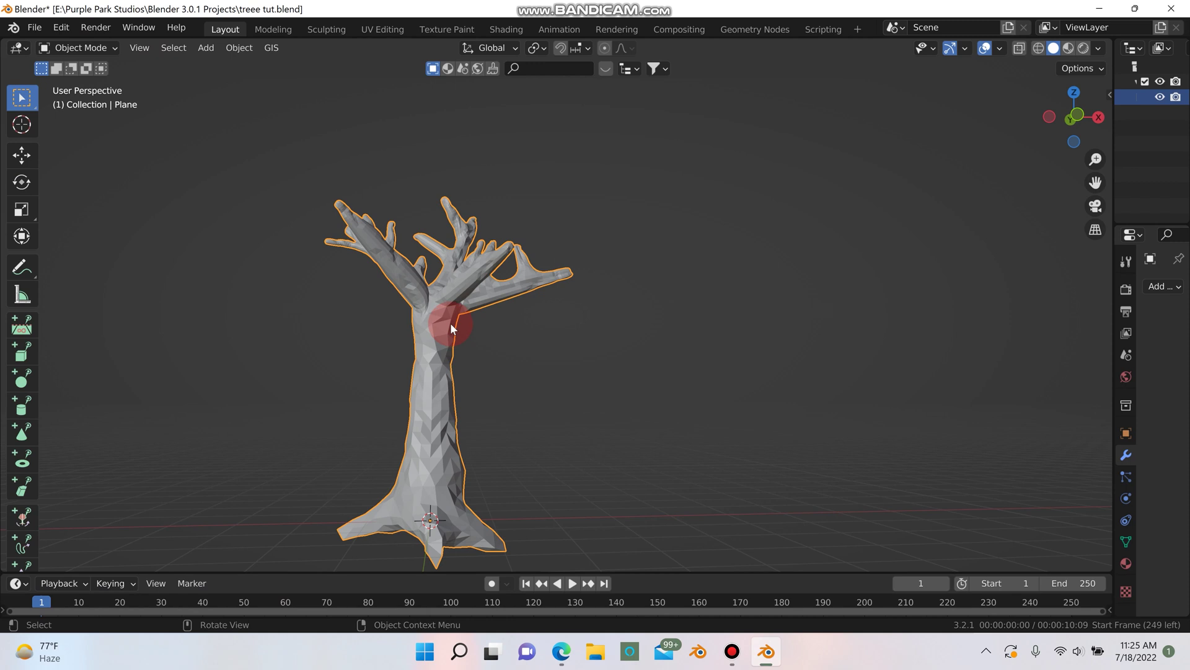
right_click(450, 322)
left_click(441, 308)
left_click(557, 318)
- Select all vertices of the lower trunk and roots in Edit Mode, using a front view with X-ray for the selection
middle_click_drag(557, 319, 590, 363)
left_click(590, 360)
key("KP_1")
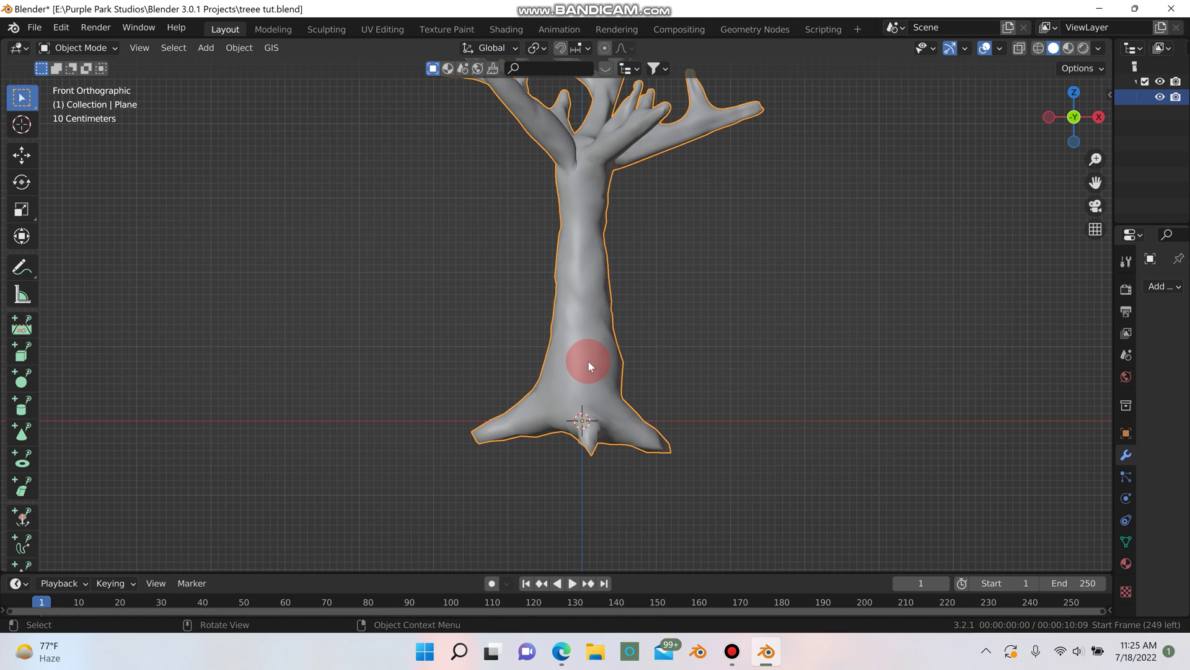
key("Tab")
middle_click_drag(707, 351, 706, 418, "shift")
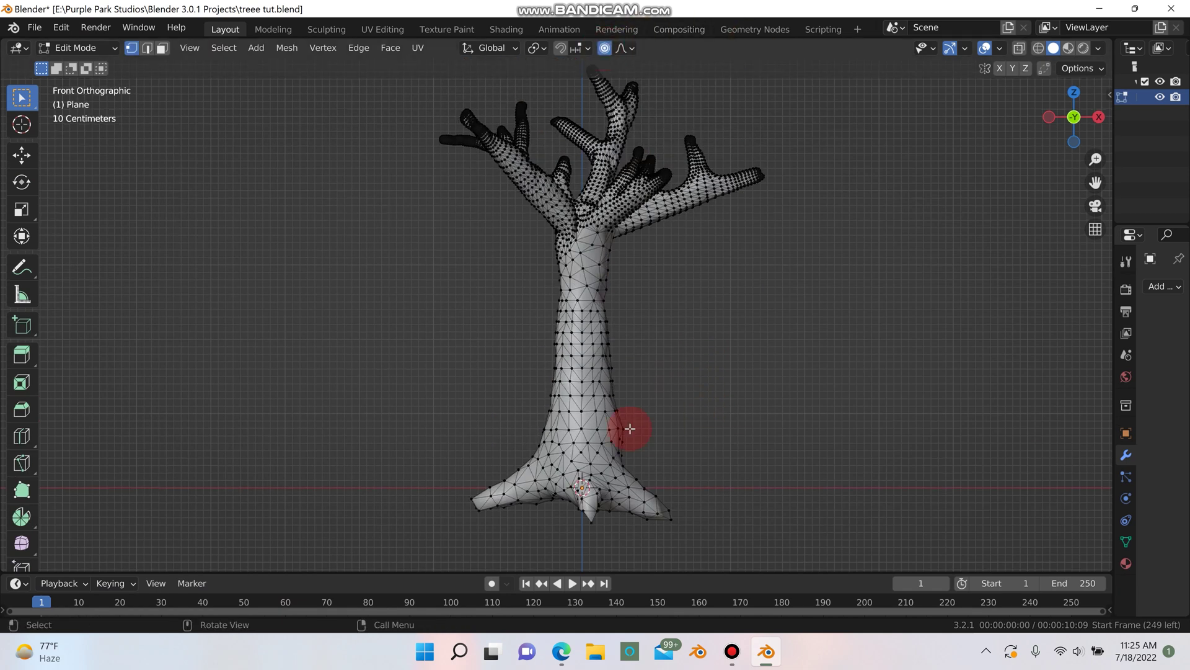
left_click(1019, 48)
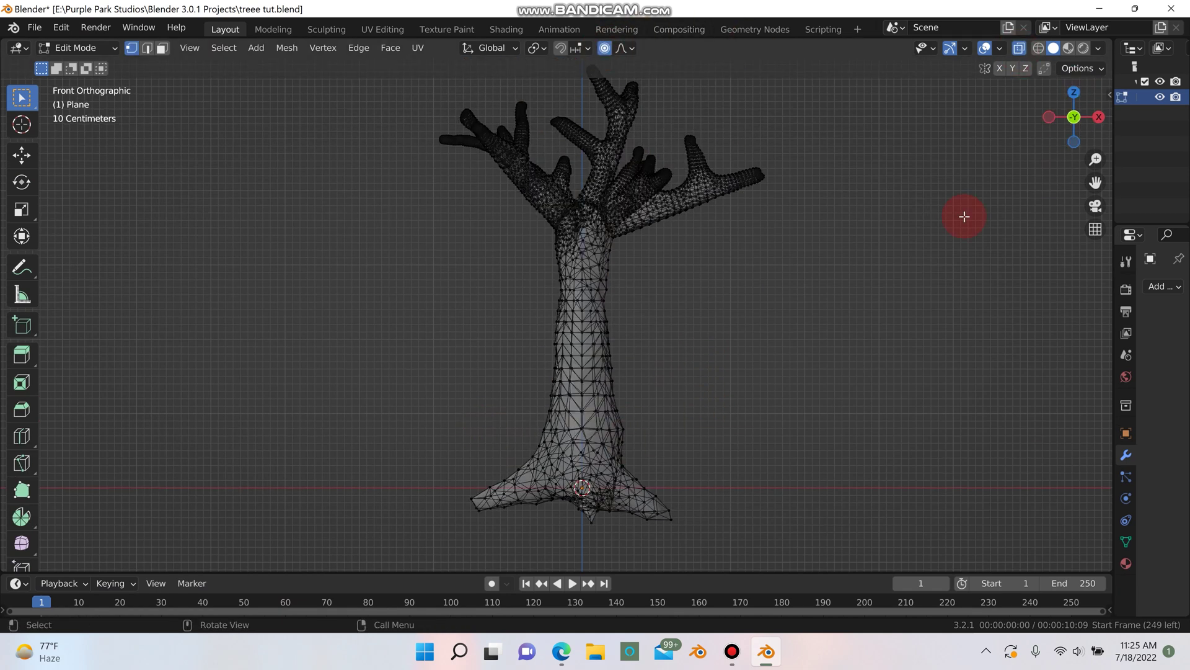
left_click_drag(429, 384, 700, 499)
middle_click_drag(777, 415, 964, 60)
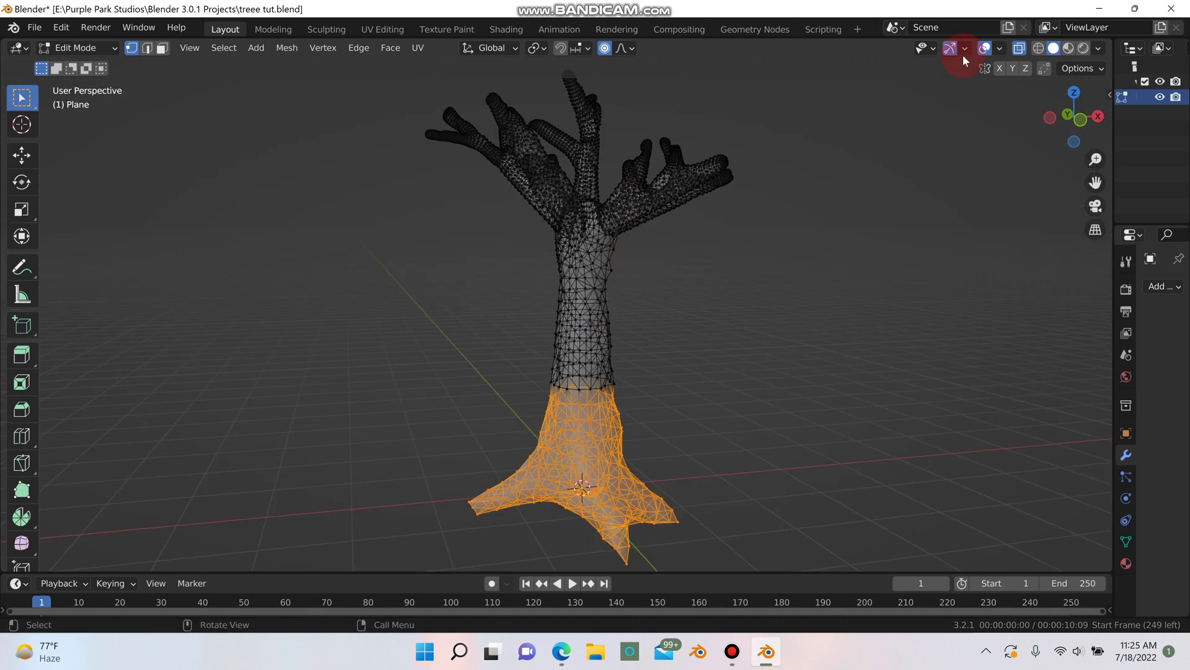
left_click(1003, 48)
left_click(1018, 48)
left_click(1019, 47)
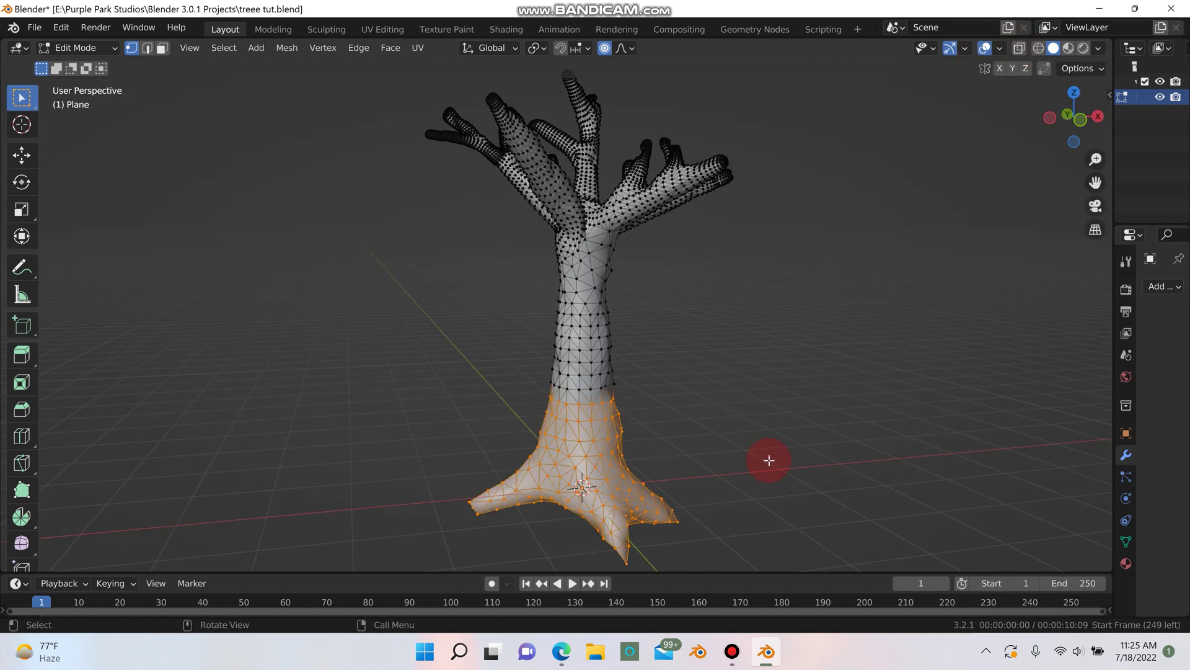
- Rotate the selected trunk base around the global Z axis with proportional editing to twist the trunk, and return to Object Mode
key("r")
key("z")
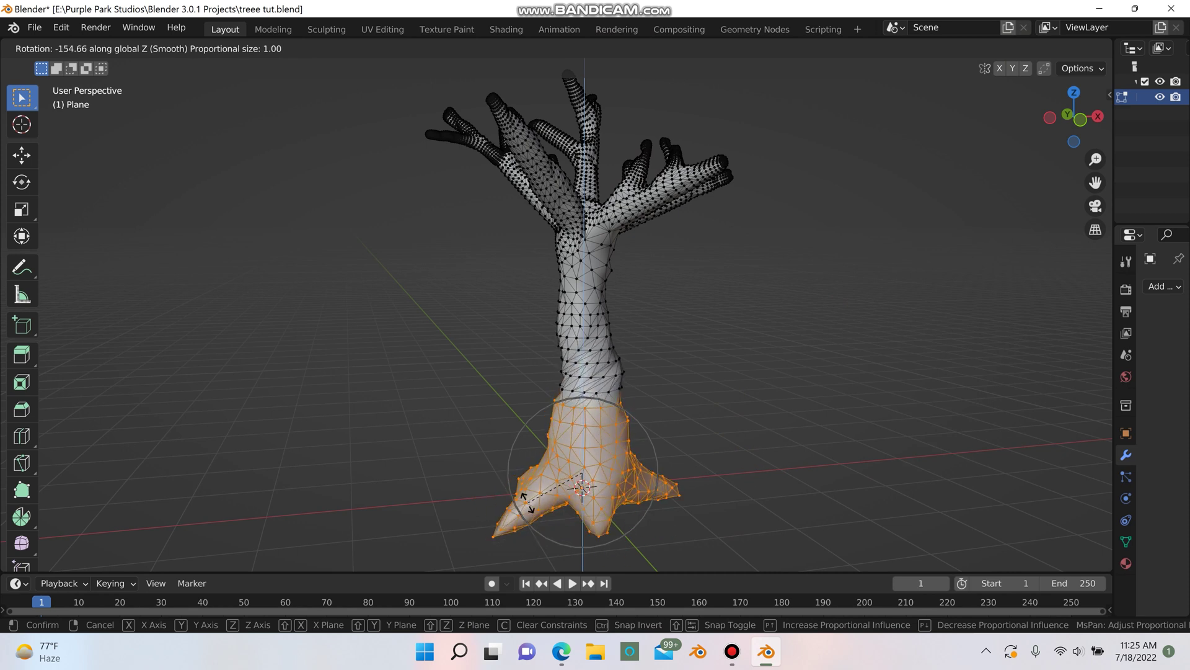
left_click(583, 503)
key("Tab")
left_click(743, 452)
mouse_move(678, 428)
middle_mouse_down()
mouse_move(483, 442)
mouse_move(809, 453)
mouse_move(684, 440)
middle_mouse_up()
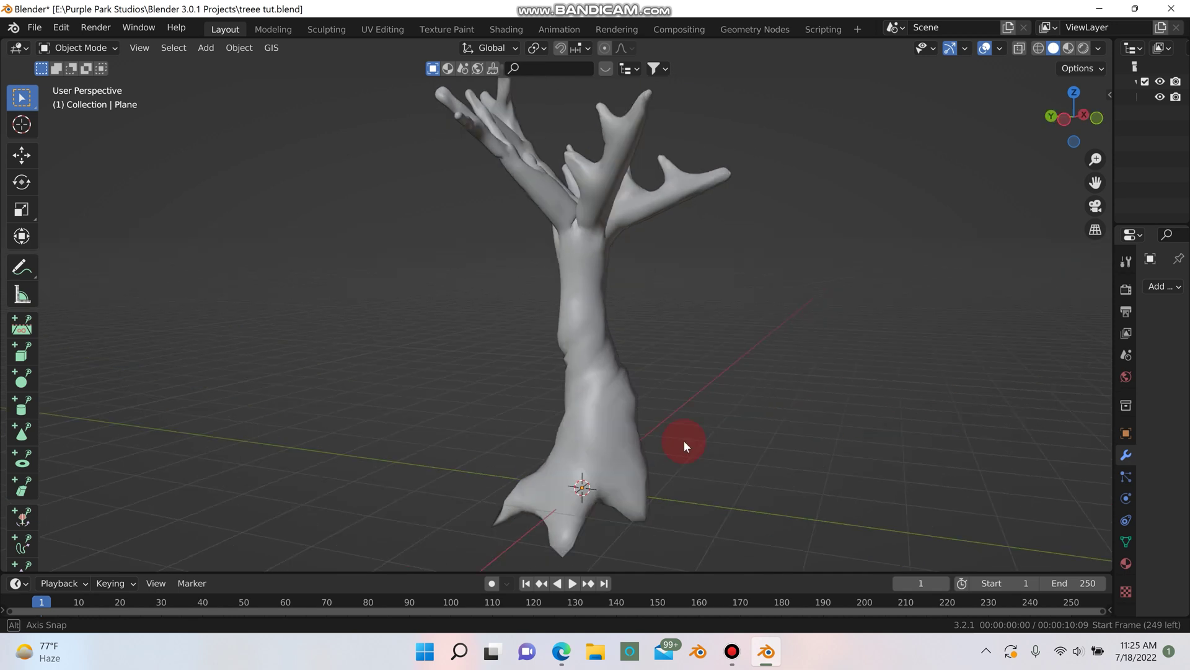
- Widen the properties area and add a Subdivision Surface modifier to the tree
left_click(650, 326)
left_click_drag(1115, 390, 812, 372)
left_click(940, 285)
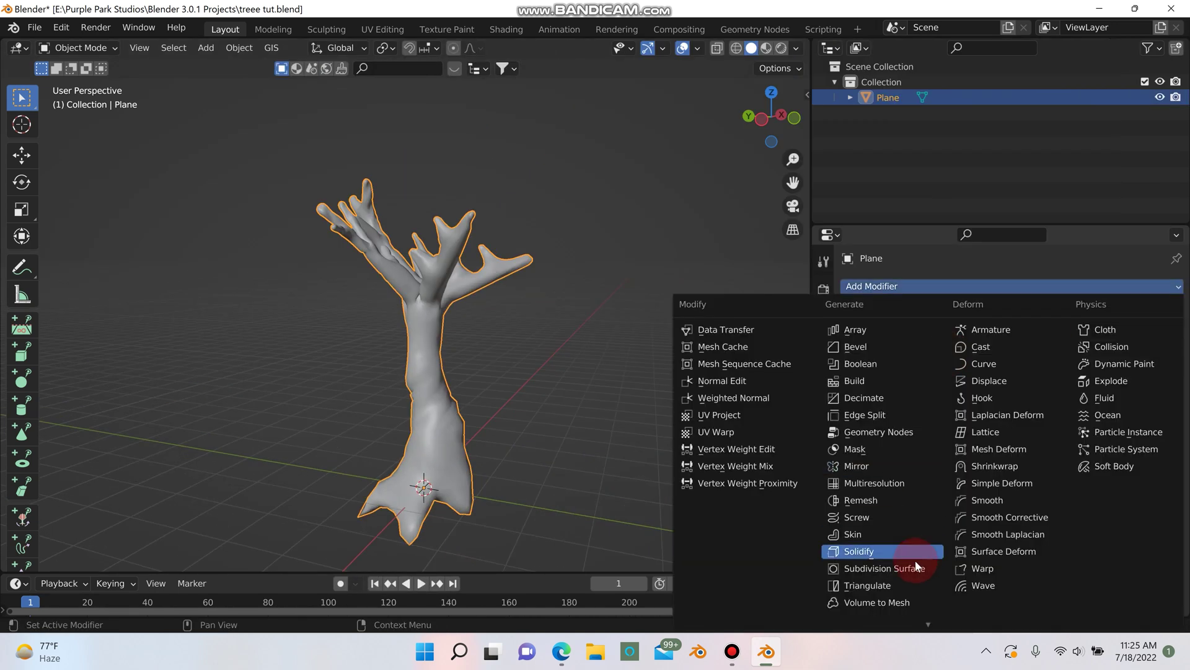
middle_click_drag(579, 397, 684, 381)
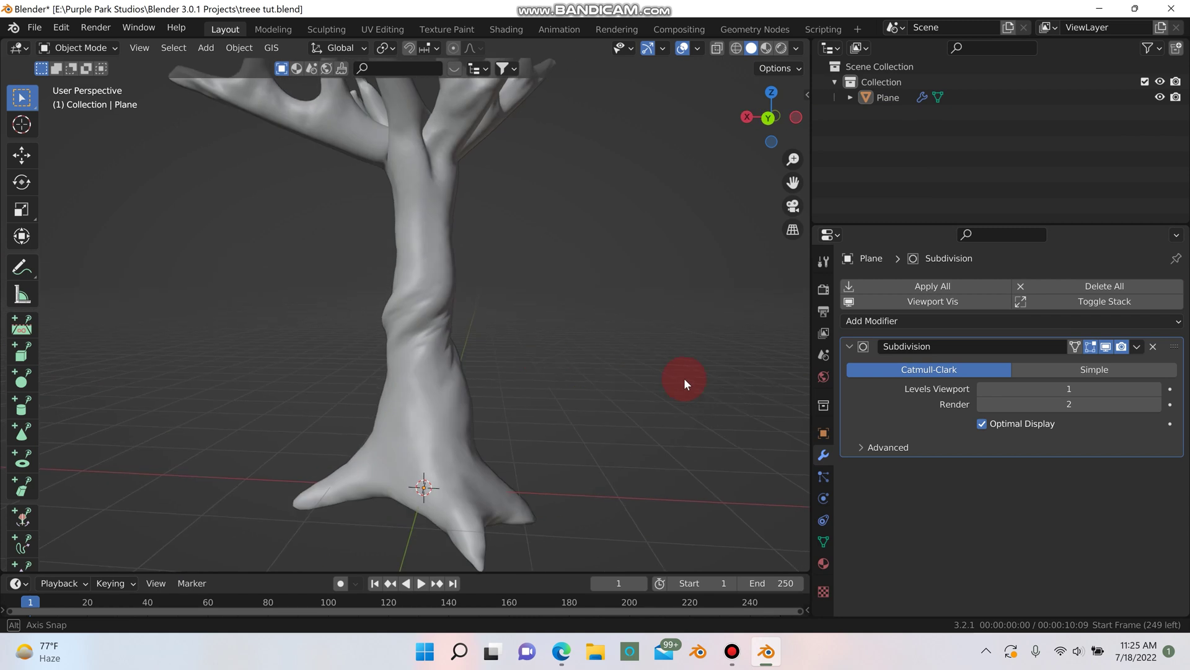
- Select the outer fork of the upper positive-Y branch with X-ray on, then rotate it upright and raise it with proportional editing
middle_click_drag(538, 367, 615, 215, "shift")
scroll(496, 421, "up", 2)
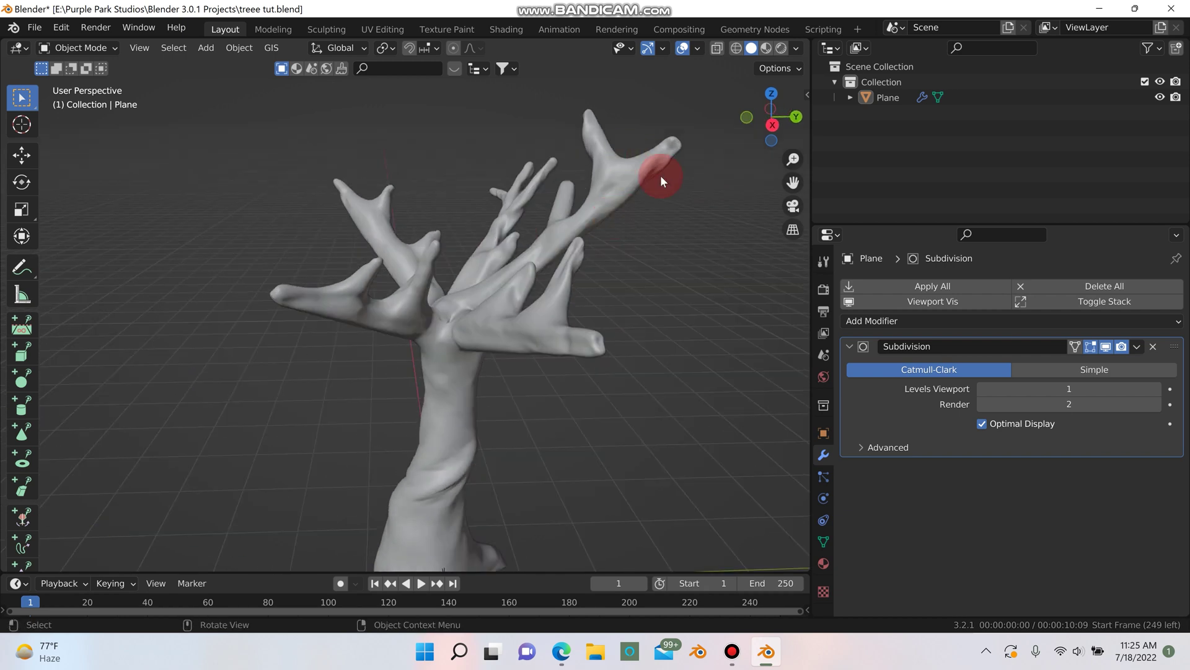
key("Tab")
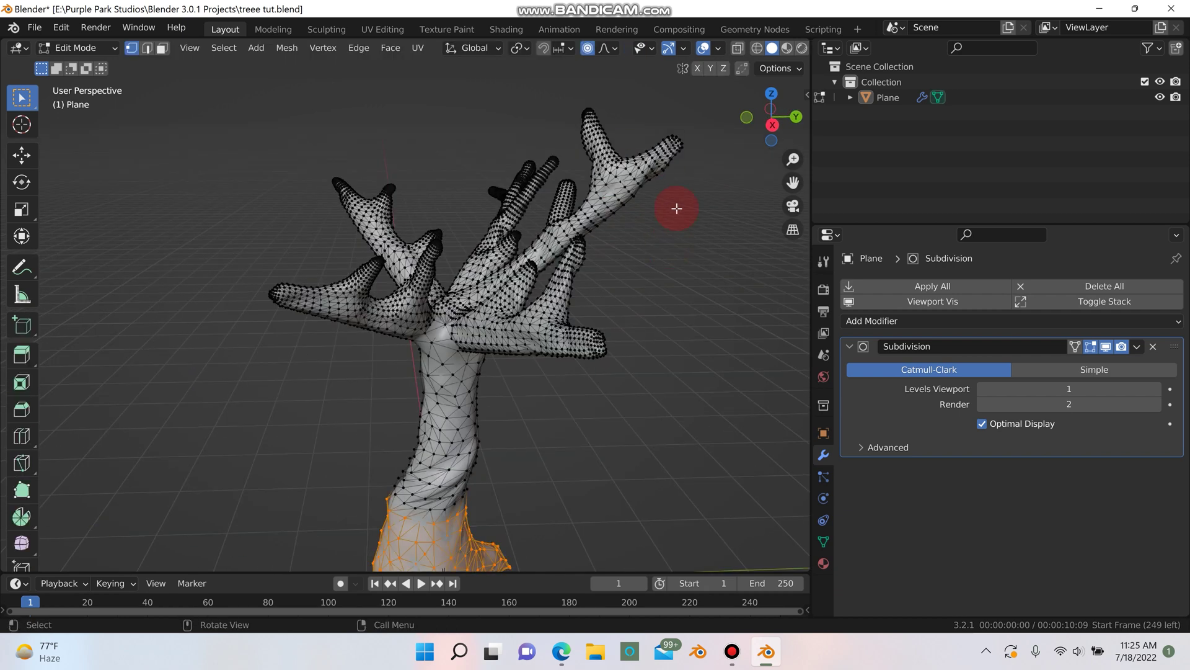
left_click(738, 48)
middle_click_drag(672, 178, 666, 217)
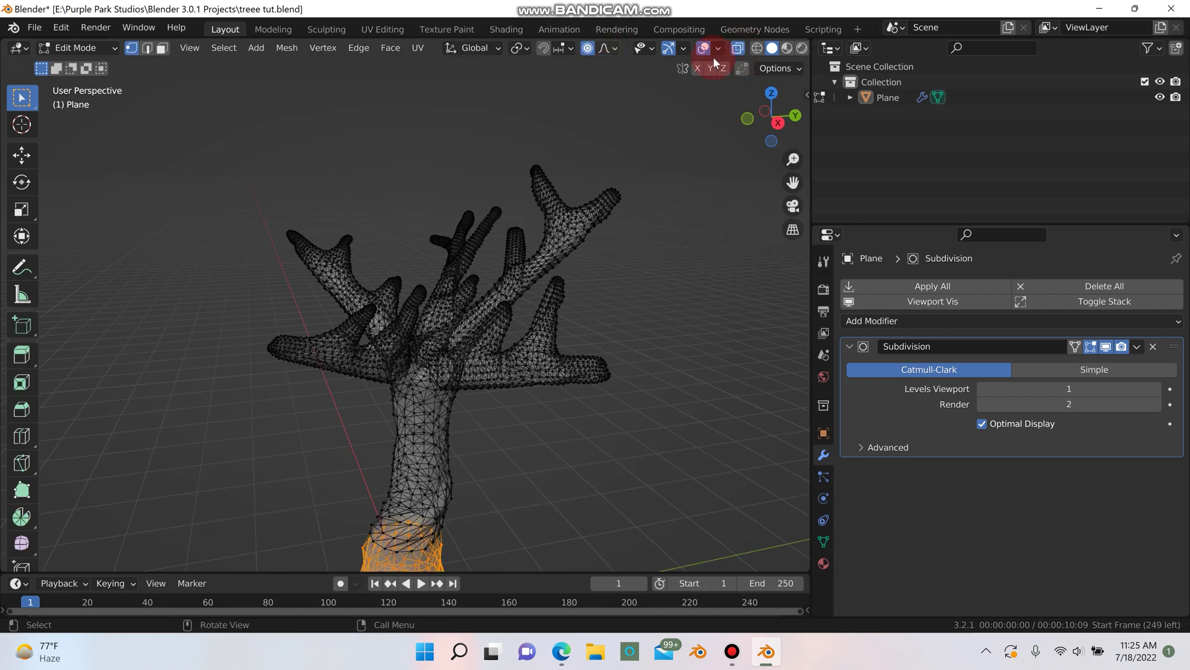
left_click_drag(662, 135, 531, 271)
middle_click_drag(614, 298, 637, 347)
key("r")
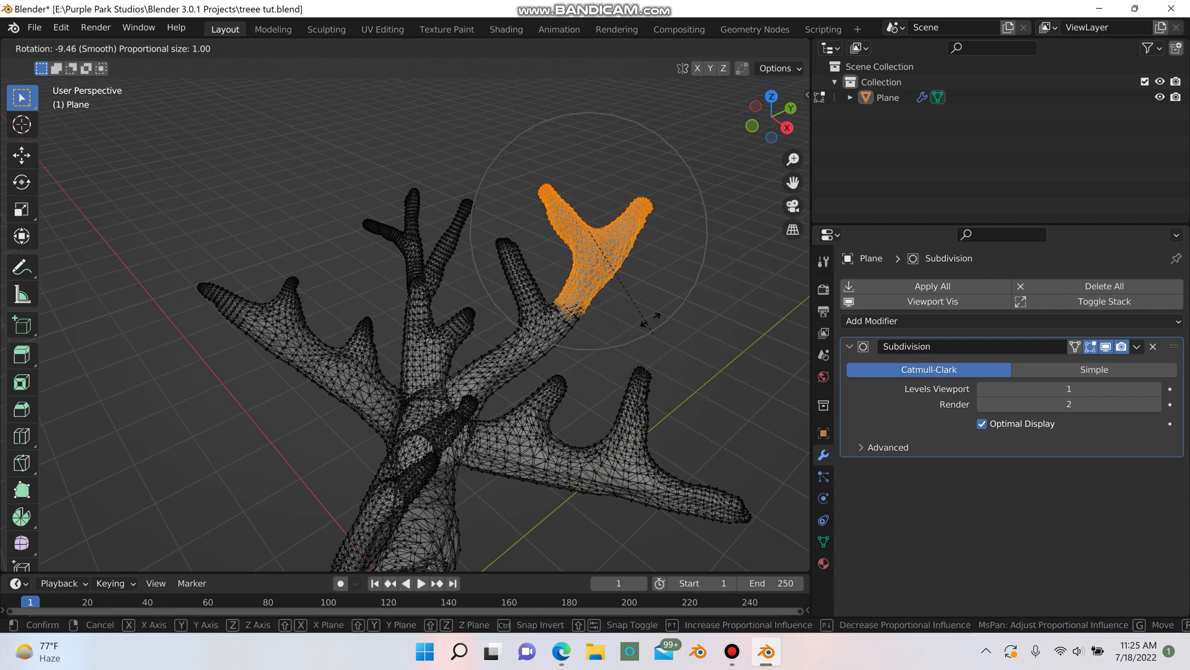
left_click(651, 314)
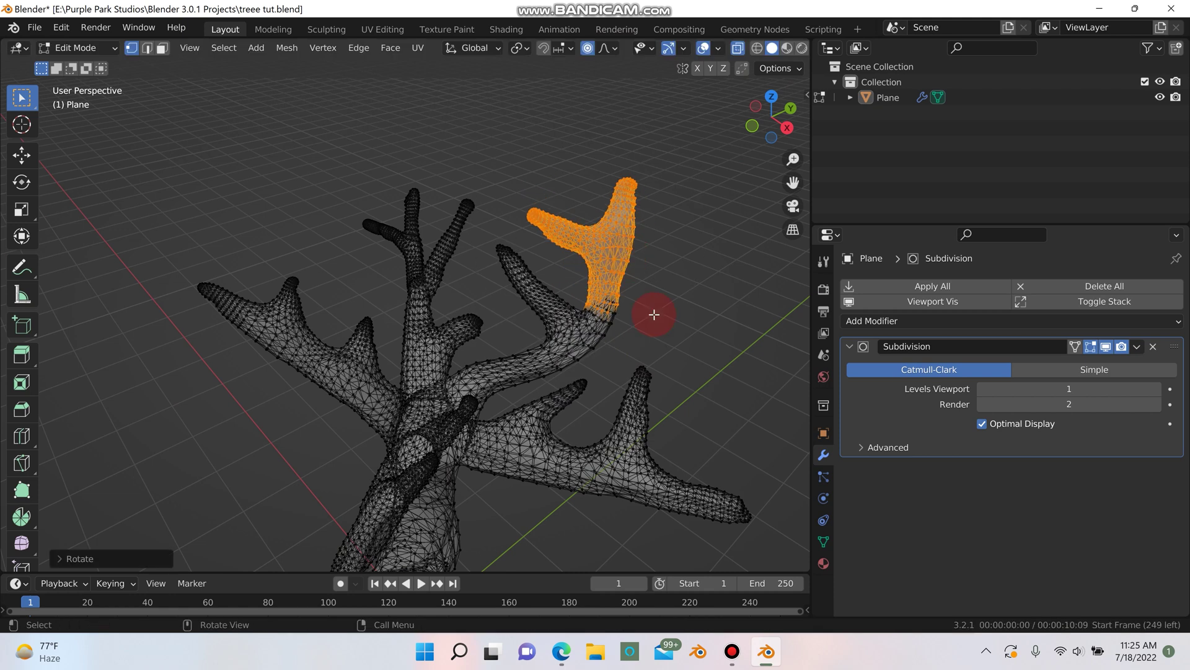
middle_click_drag(651, 314, 602, 283)
key("g")
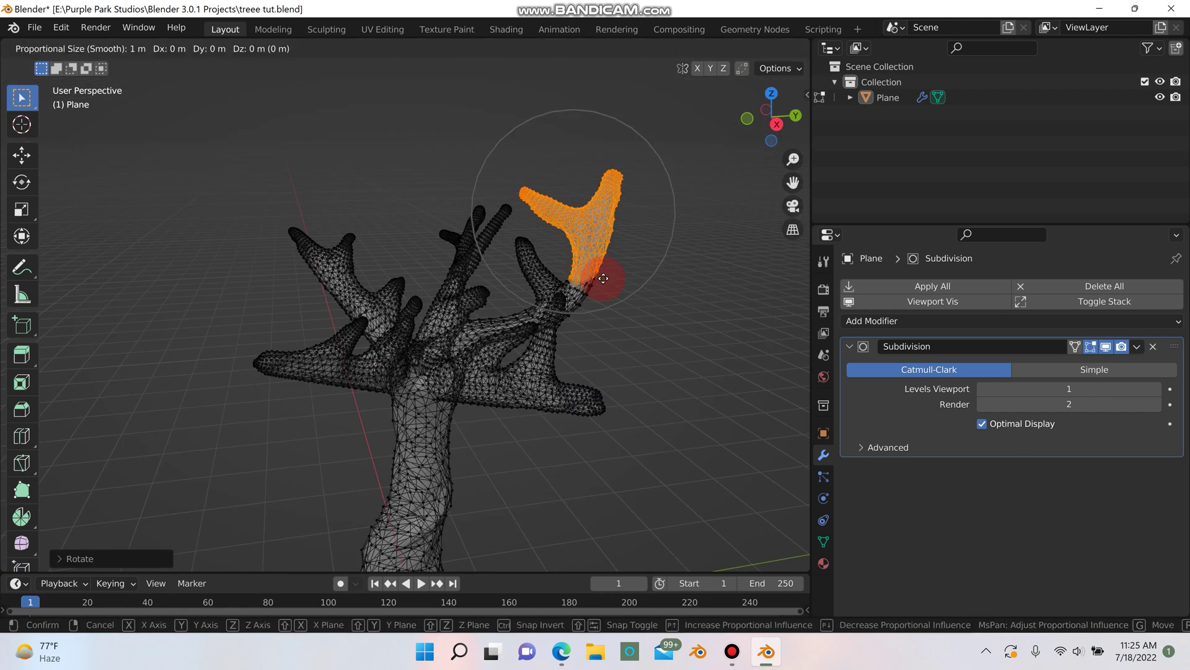
left_click(612, 258)
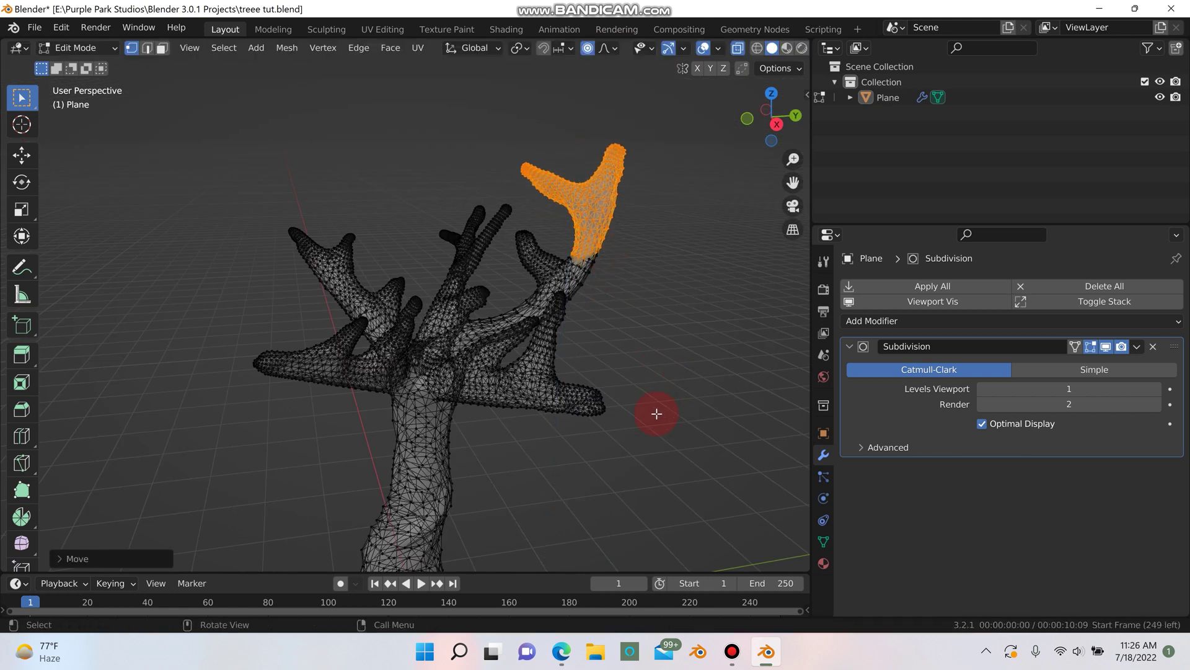
- Select the outer fork of the negative-X, negative-Y branch, then rotate and shift it with proportional editing
middle_click_drag(644, 433, 651, 436)
left_click_drag(218, 212, 289, 334)
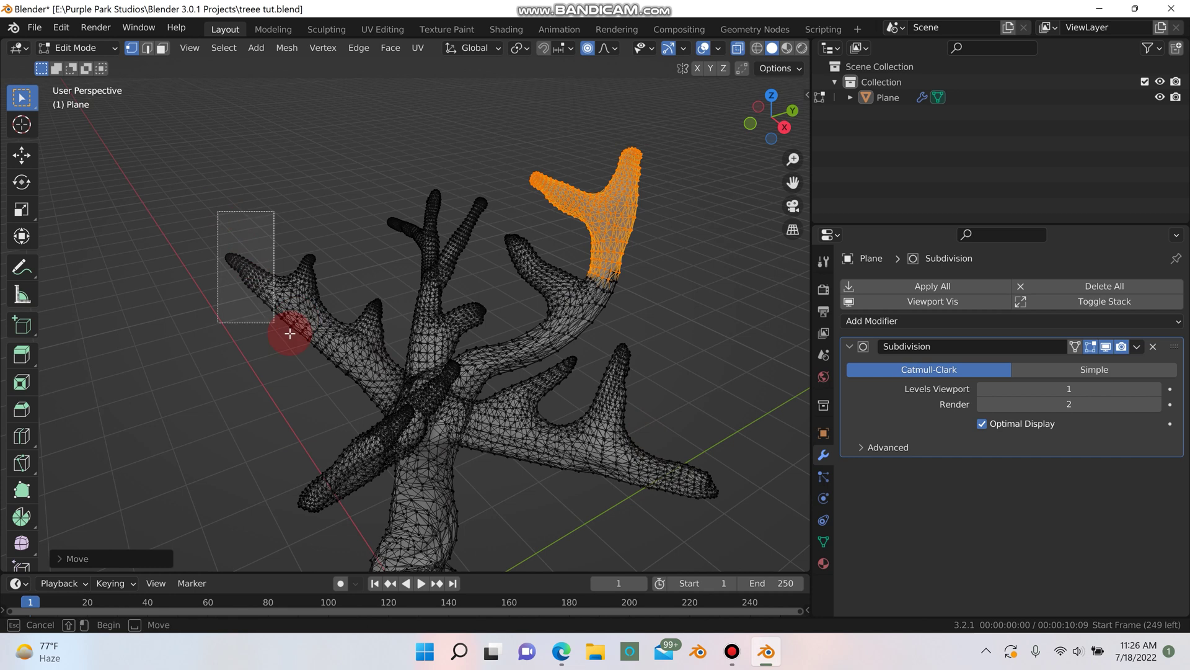
left_click_drag(338, 370, 340, 371)
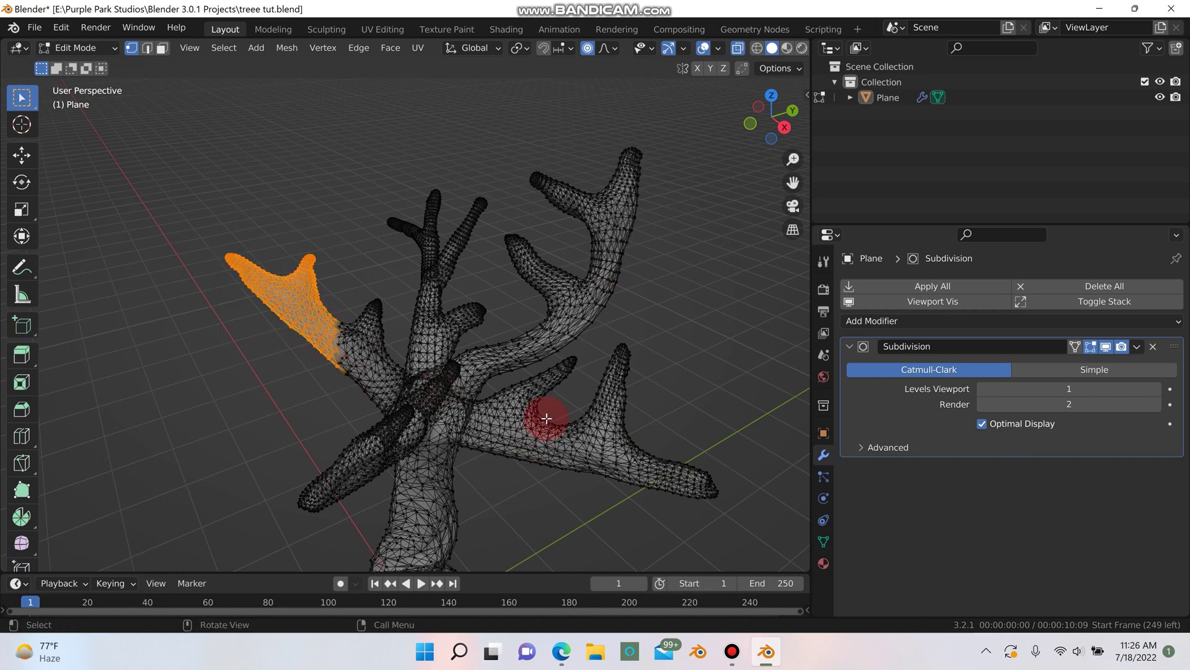
middle_click_drag(547, 418, 569, 411)
key("r")
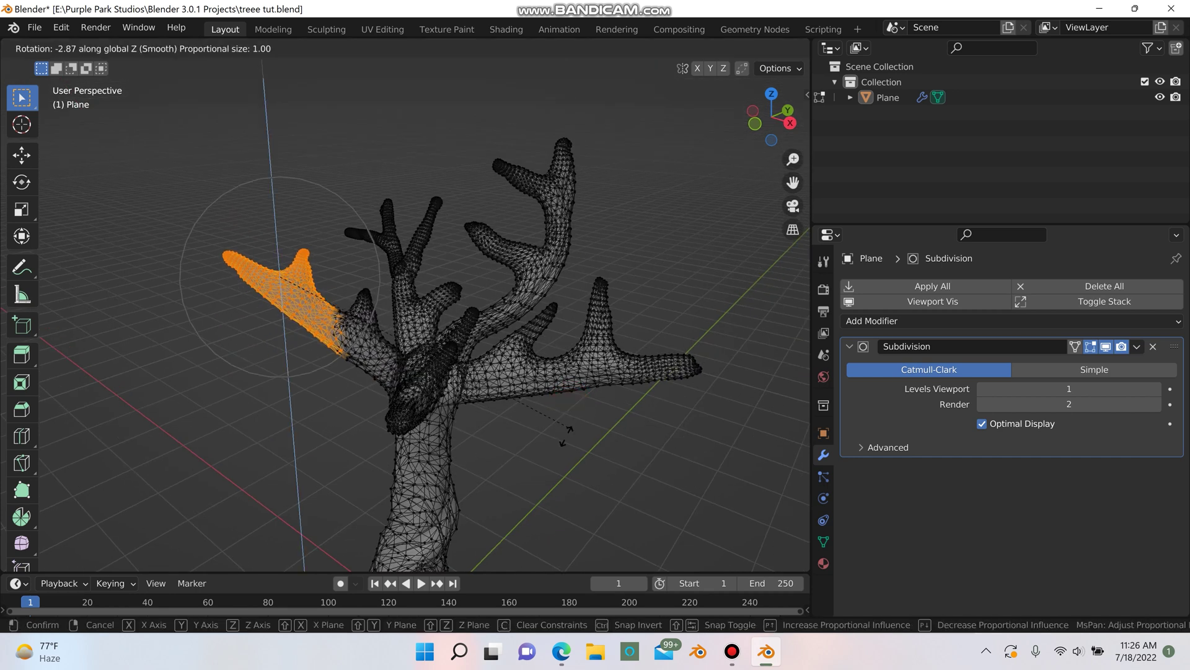
left_click(421, 491)
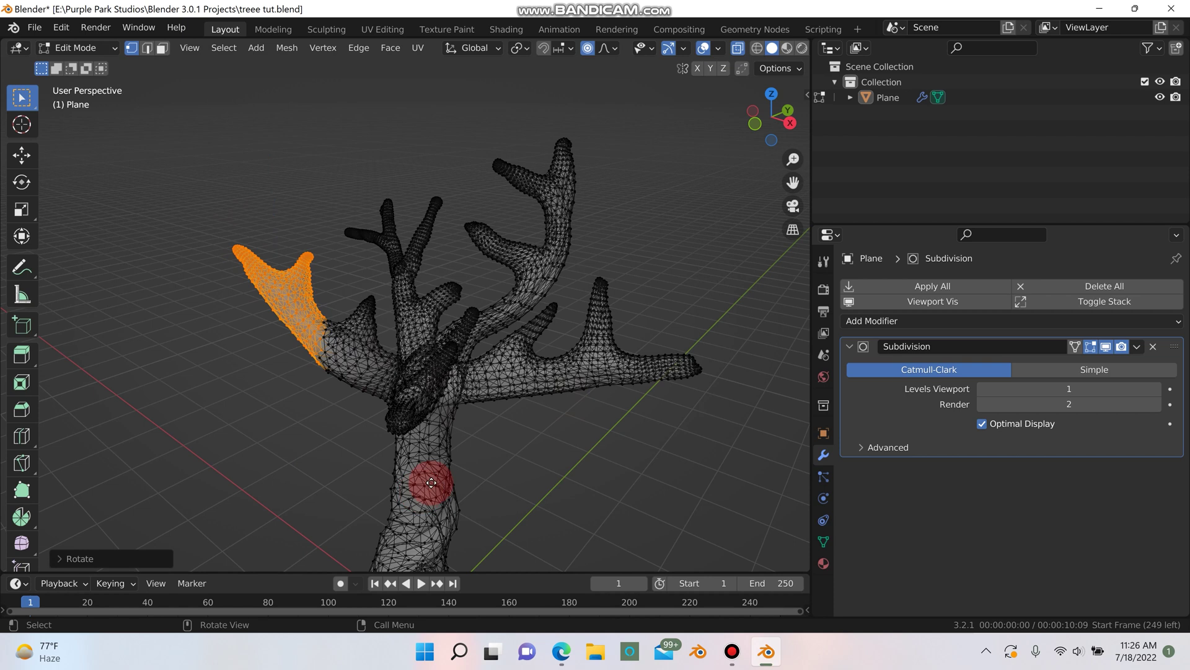
key("g")
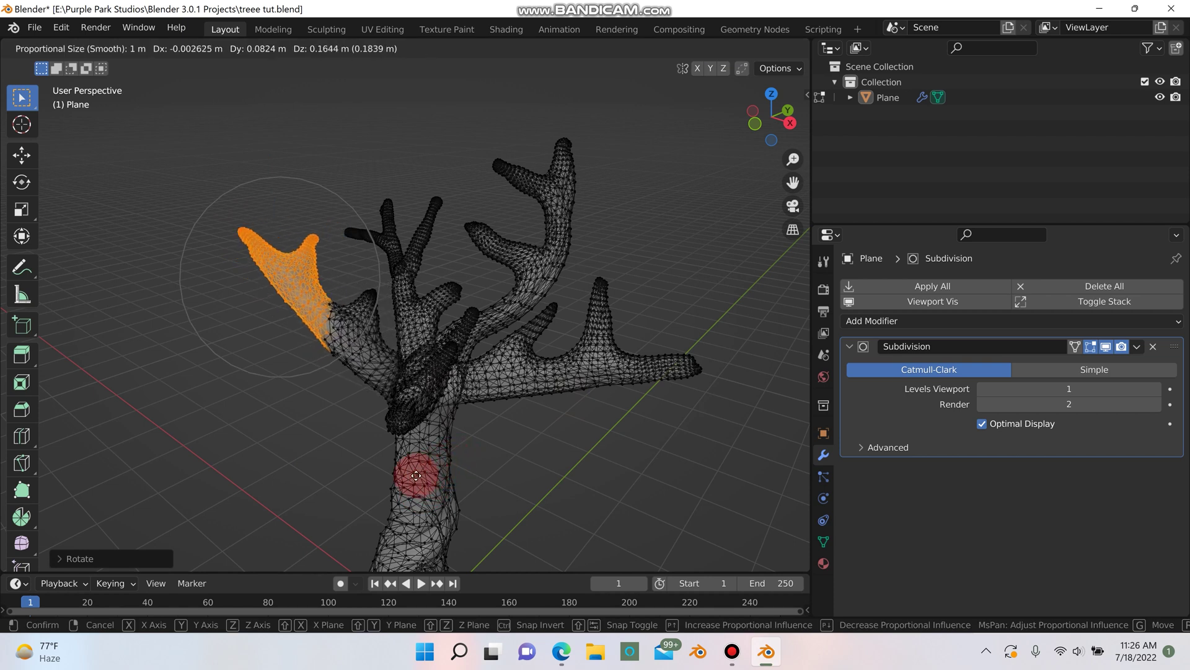
left_click(464, 474)
- Rotate the same branch end further upright from a lower view and move it higher
middle_click_drag(500, 471, 540, 441)
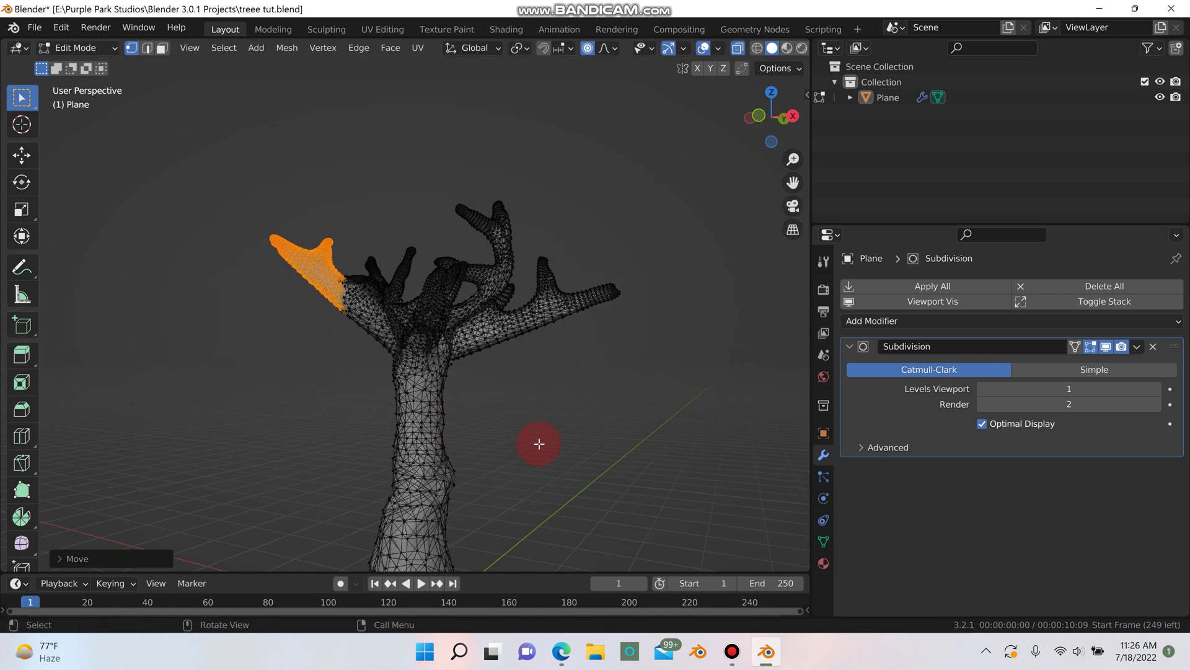
key("r")
left_click(428, 536)
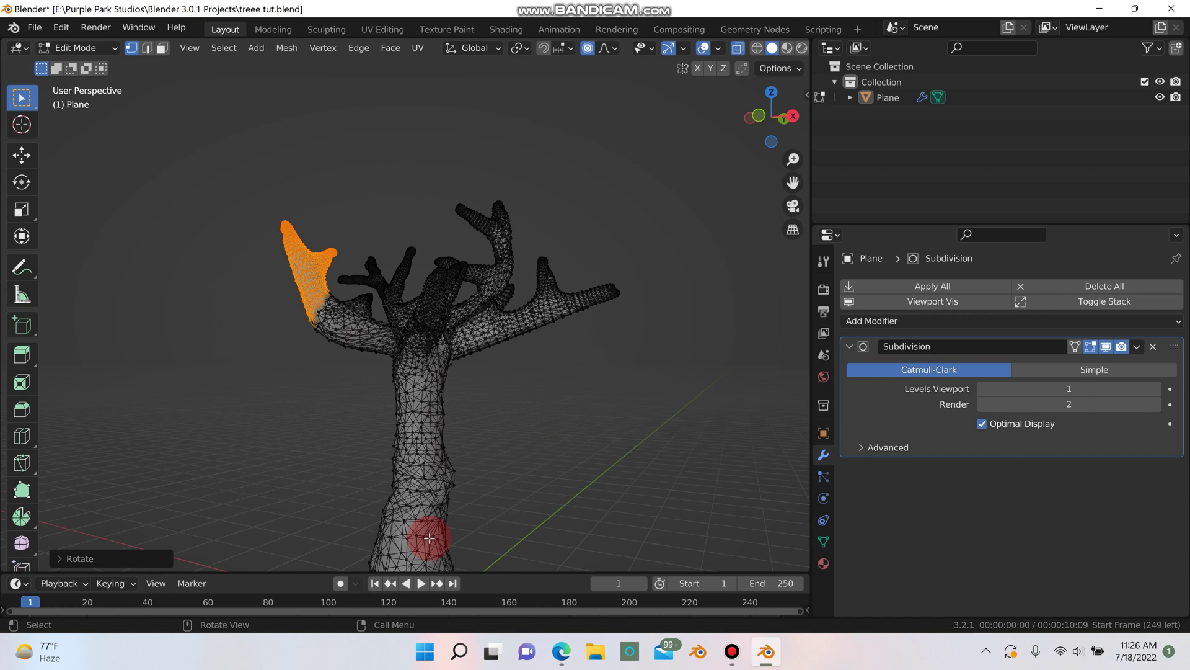
key("g")
left_click(448, 511)
- Return to Object Mode, turn off X-ray and view the whole tree
key("Tab")
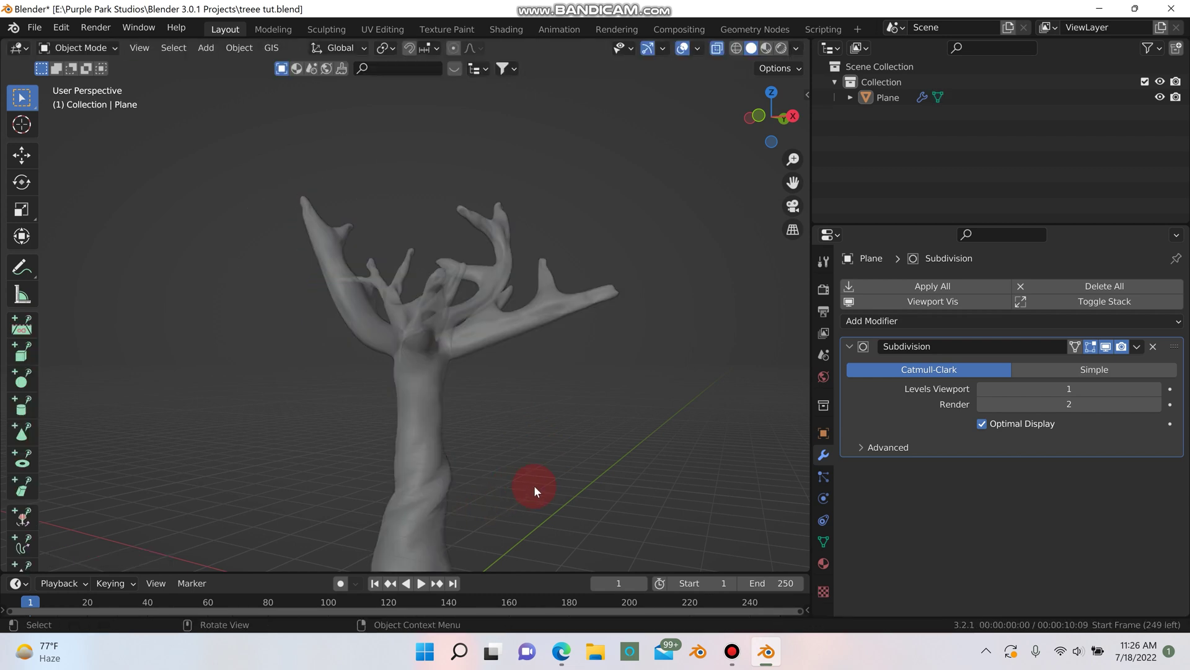
mouse_move(534, 485)
middle_mouse_down()
mouse_move(612, 509)
mouse_move(697, 500)
mouse_move(525, 506)
mouse_move(772, 133)
middle_mouse_up()
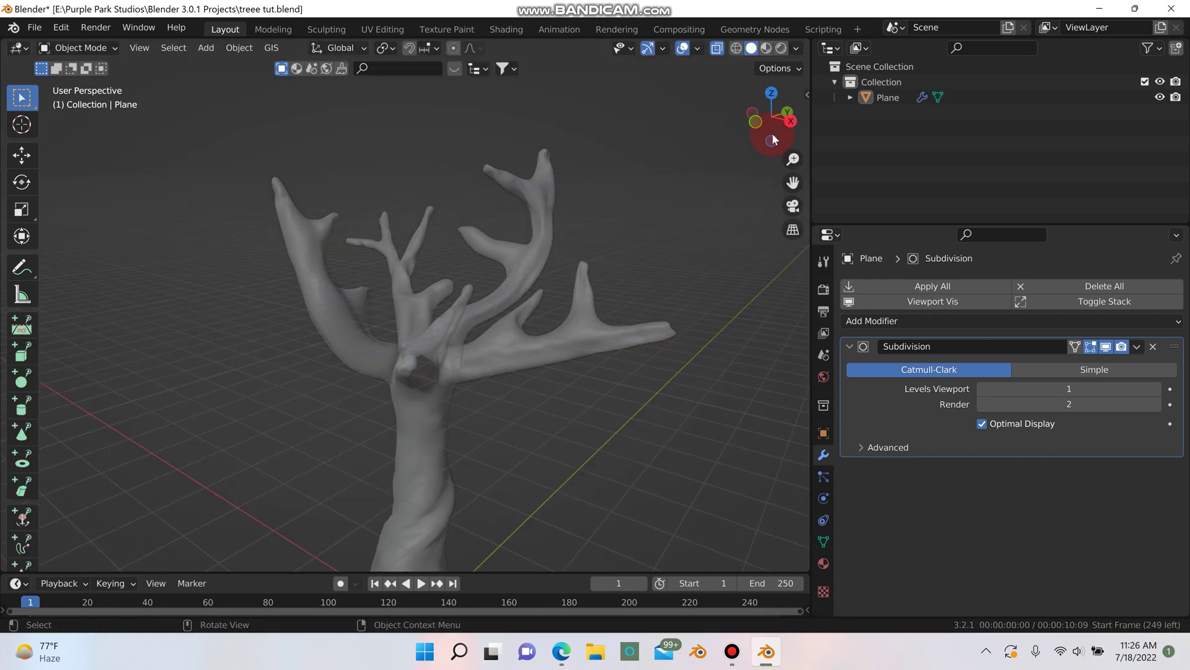
left_click(717, 48)
middle_click_drag(682, 221, 490, 440)
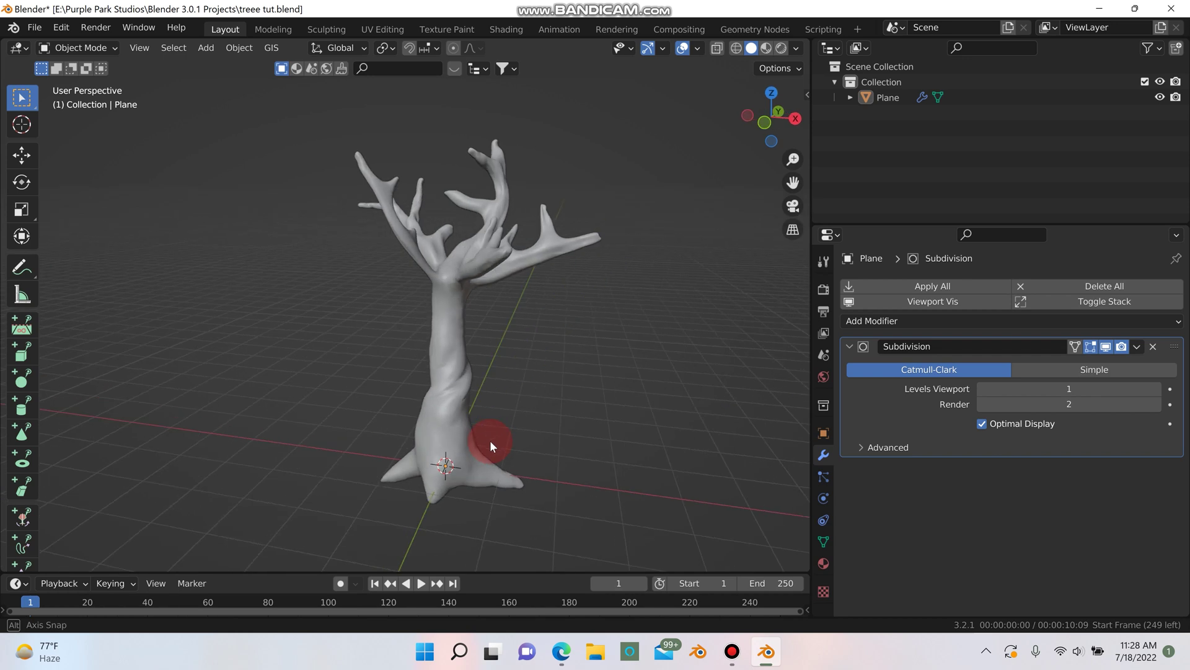